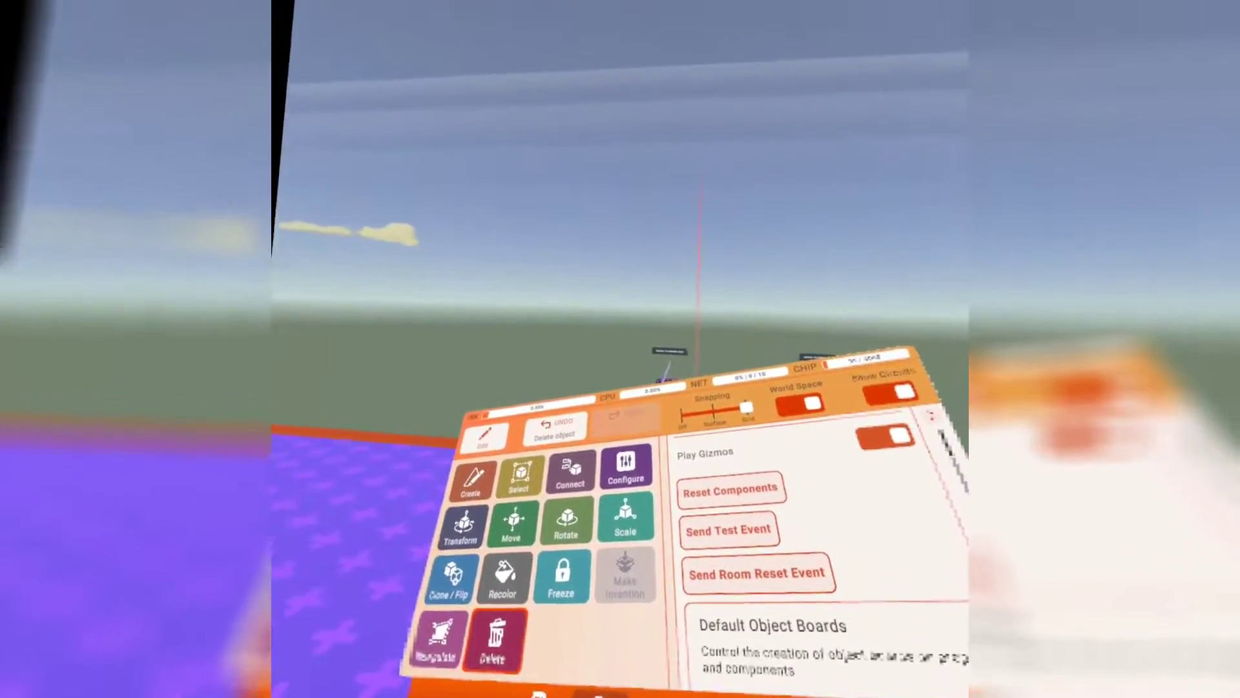
Step: Find the Spawner Component among the palette's circuit components and place it in the room
{"action": "left_click", "coordinate": [593, 631]}
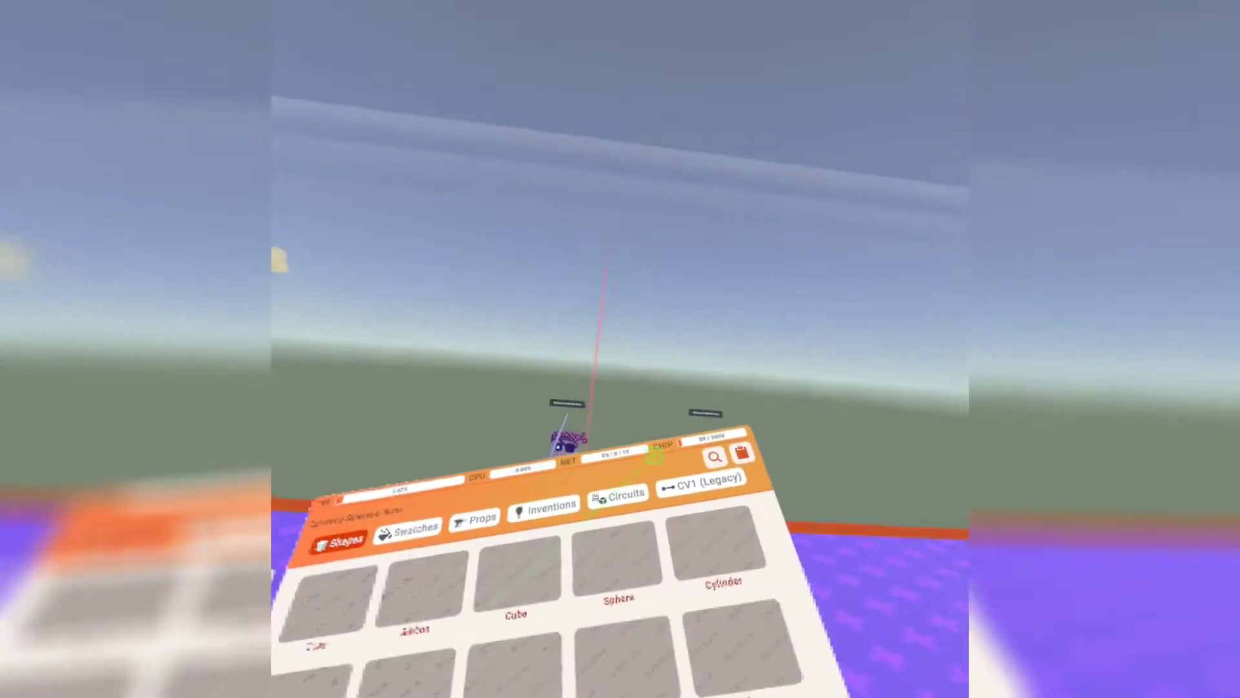
{"action": "left_click", "coordinate": [693, 453]}
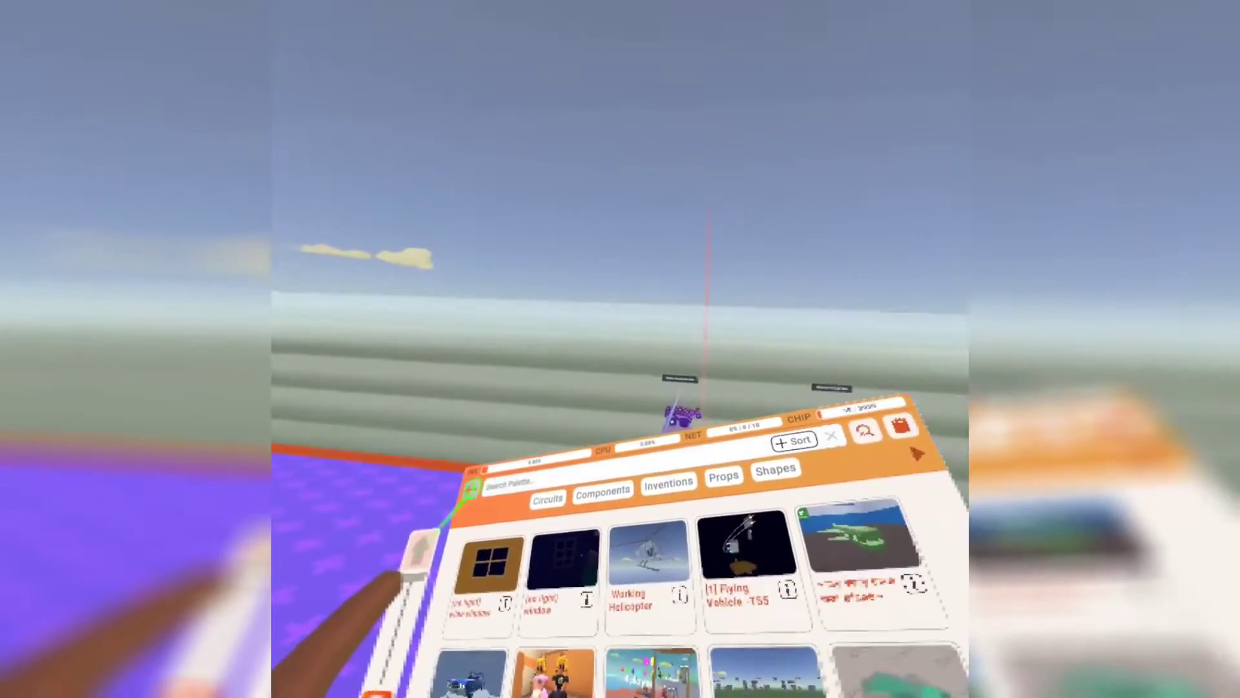
{"action": "left_click", "coordinate": [470, 488]}
{"action": "left_click", "coordinate": [664, 480]}
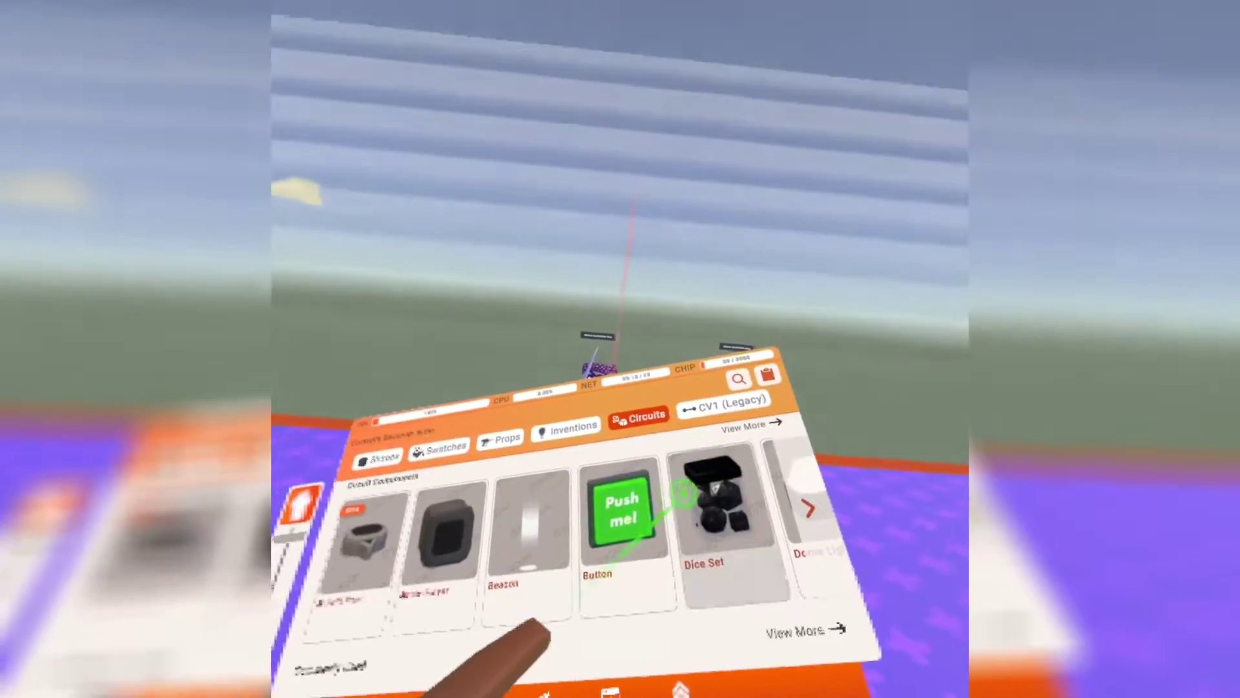
{"action": "left_click_drag", "start_coordinate": [686, 501], "coordinate": [394, 511]}
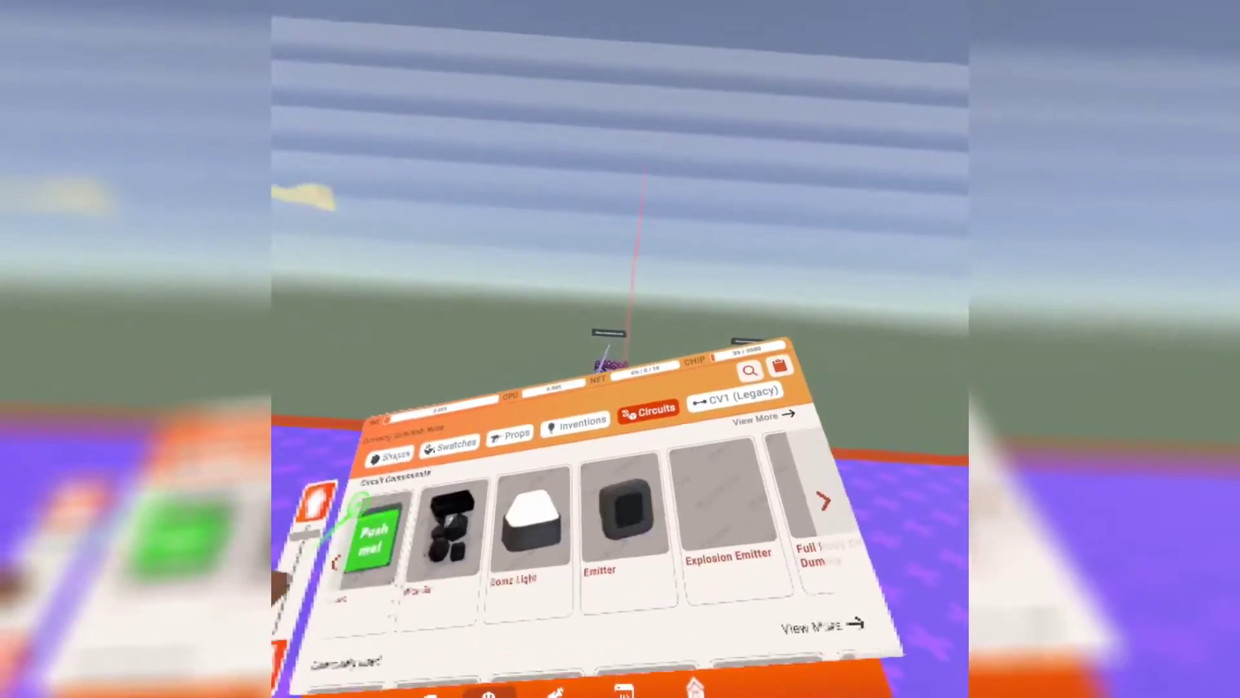
{"action": "left_click_drag", "start_coordinate": [703, 507], "coordinate": [434, 488]}
{"action": "scroll", "coordinate": [309, 565], "scroll_direction": "right", "scroll_amount": 5}
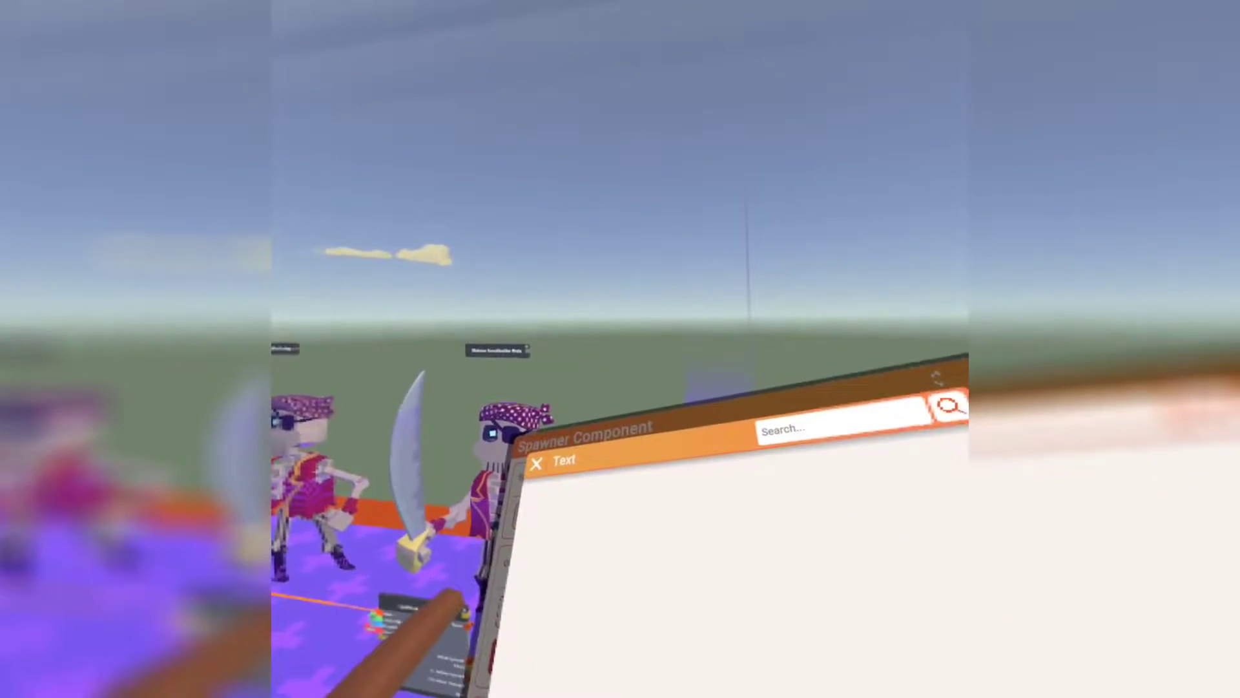
Step: Browse the Spawner Component's Set Object list for objects it can spawn
{"action": "scroll", "coordinate": [711, 550], "scroll_direction": "down", "scroll_amount": 10}
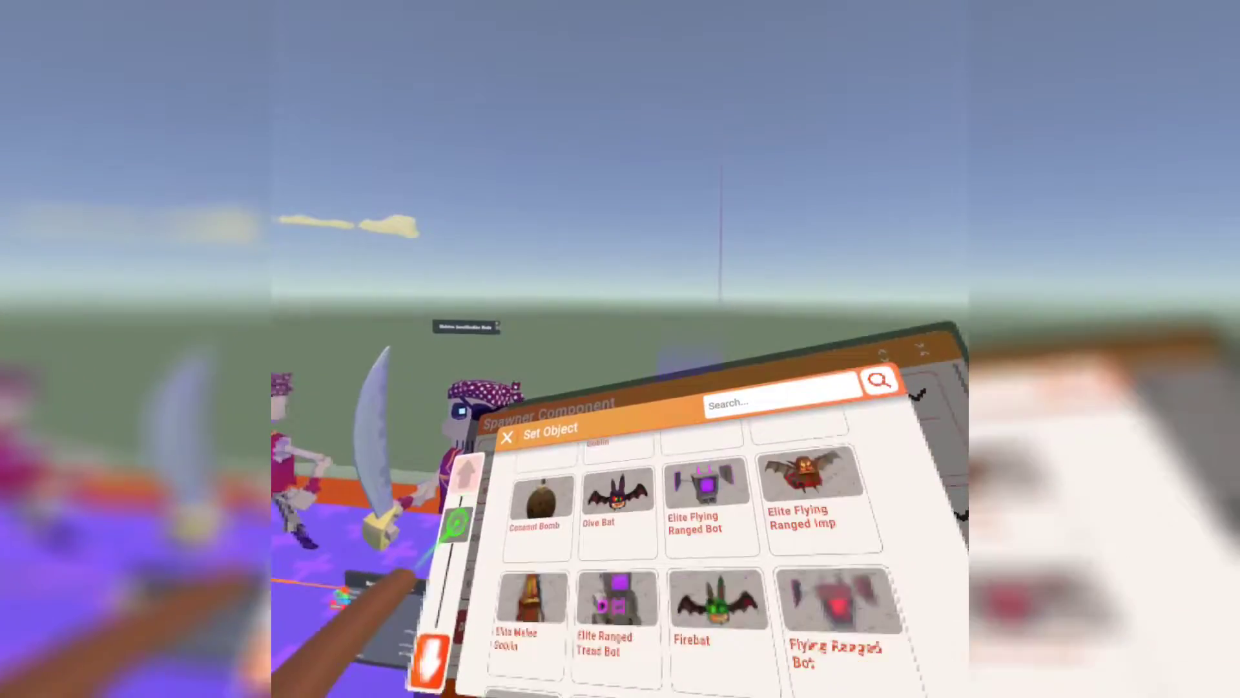
{"action": "left_click_drag", "start_coordinate": [438, 519], "coordinate": [470, 505]}
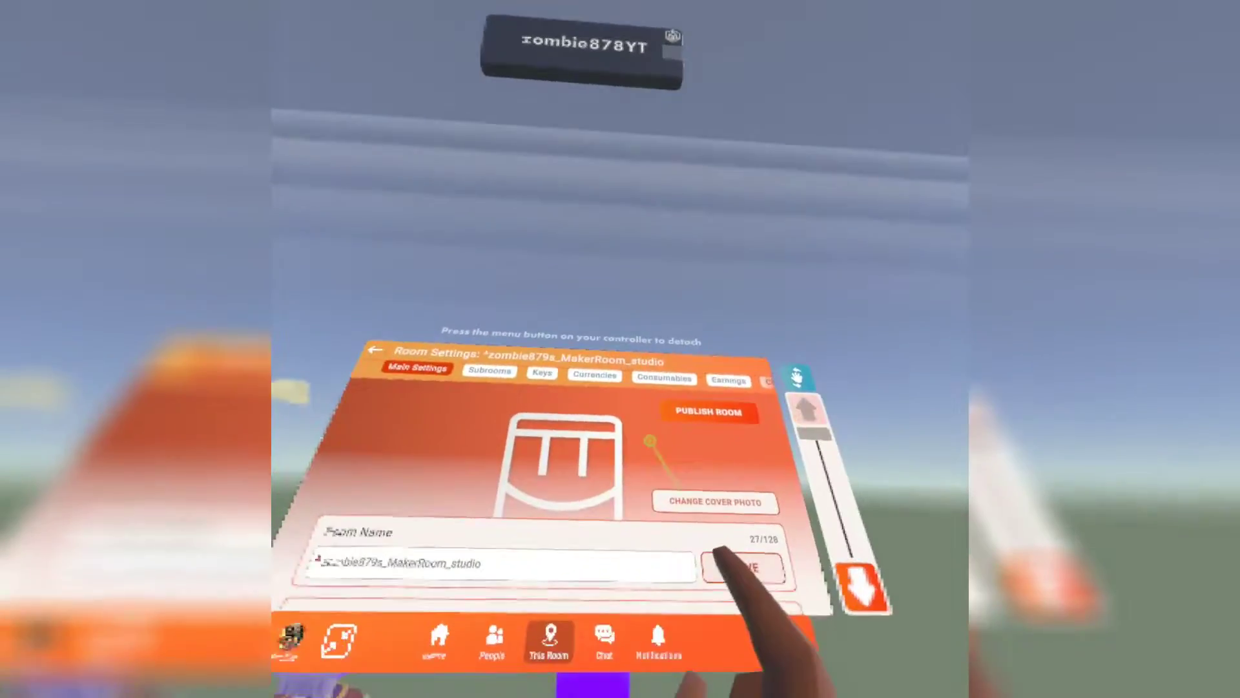
Step: Go to the AI & NavMesh options in the room's main settings
{"action": "scroll", "coordinate": [652, 431], "scroll_direction": "down", "scroll_amount": 2}
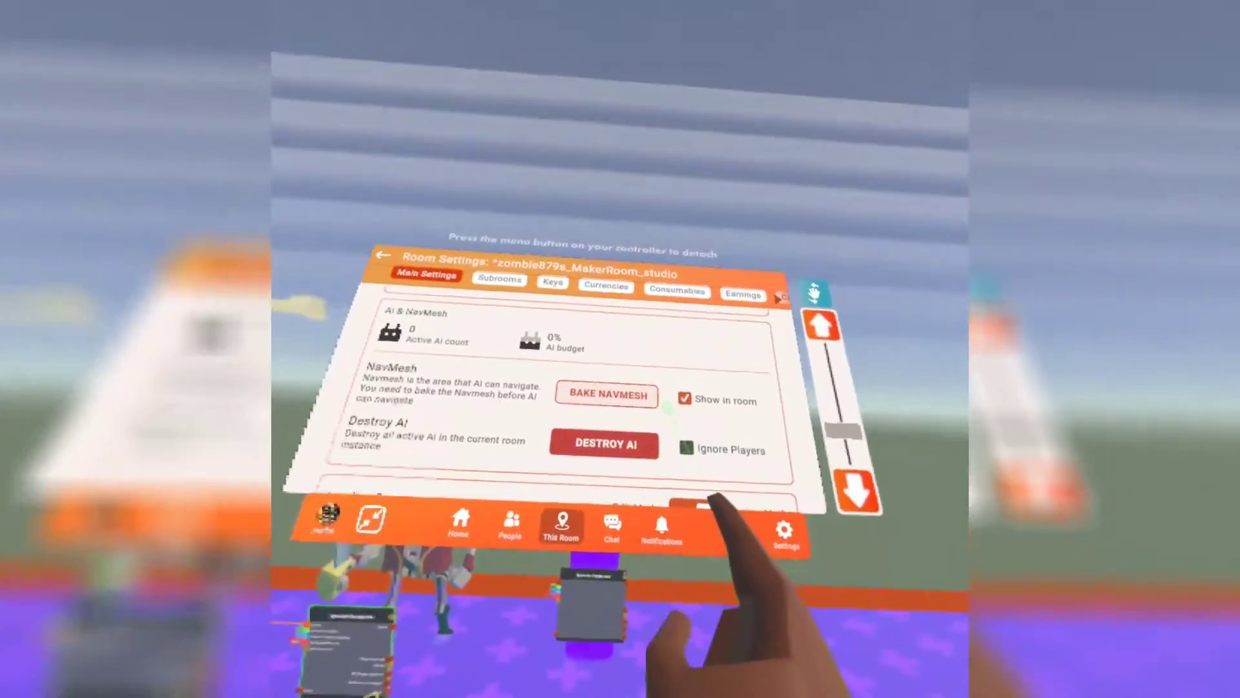
{"action": "left_click", "coordinate": [678, 472]}
{"action": "left_click", "coordinate": [705, 358]}
{"action": "left_click", "coordinate": [706, 358]}
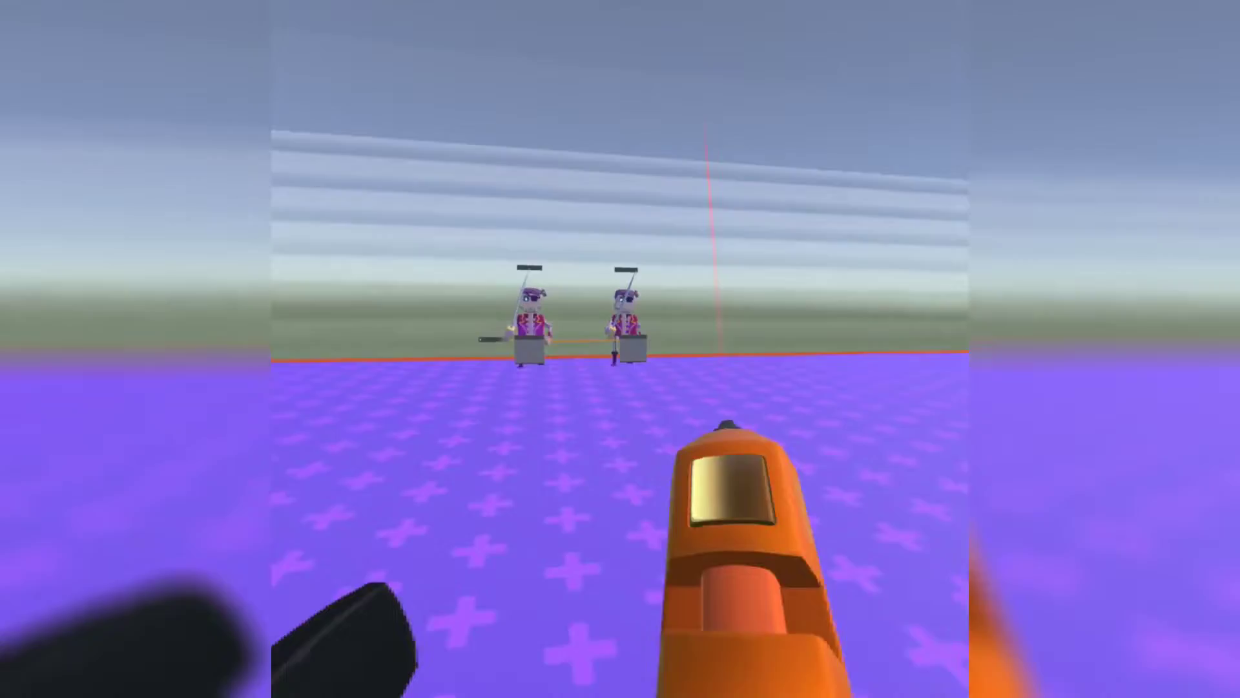
Step: Place an Animation Gizmo from the palette in the room
{"action": "key", "text": "Tab"}
{"action": "left_click", "coordinate": [573, 598]}
{"action": "scroll", "coordinate": [572, 585], "scroll_direction": "down", "scroll_amount": 3}
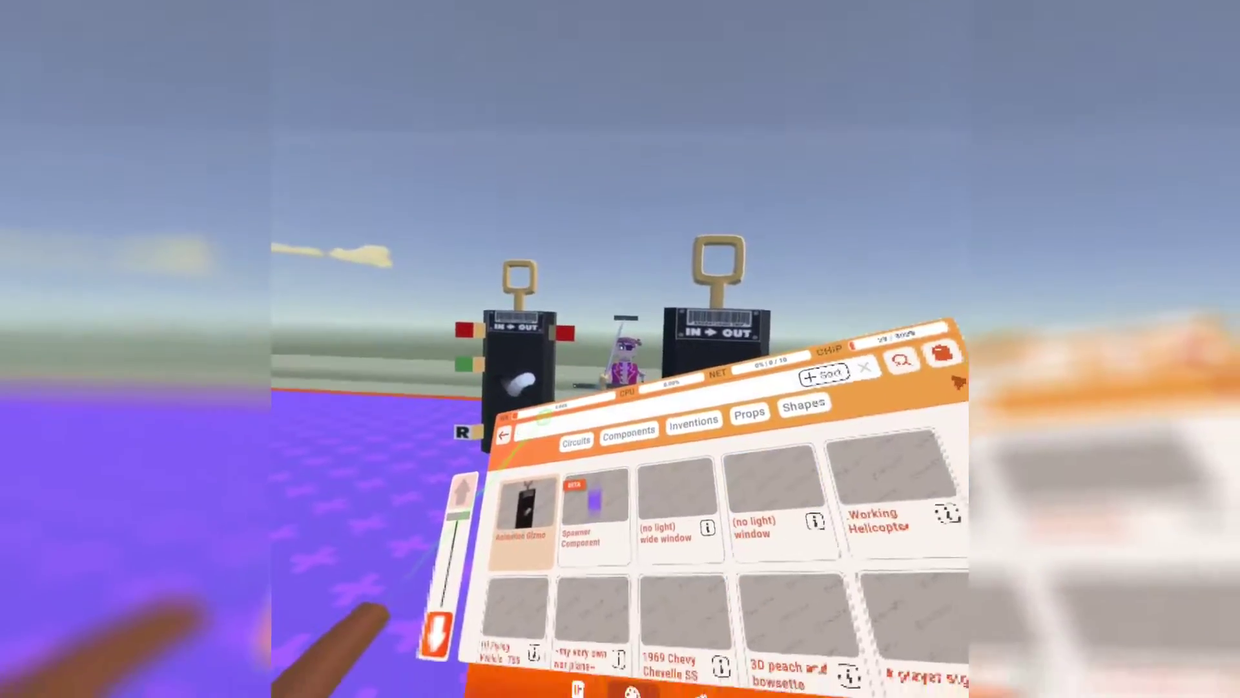
Step: Search the palette for "gun" and place a Gun Handle beside the Animation Gizmo
{"action": "left_click", "coordinate": [550, 450]}
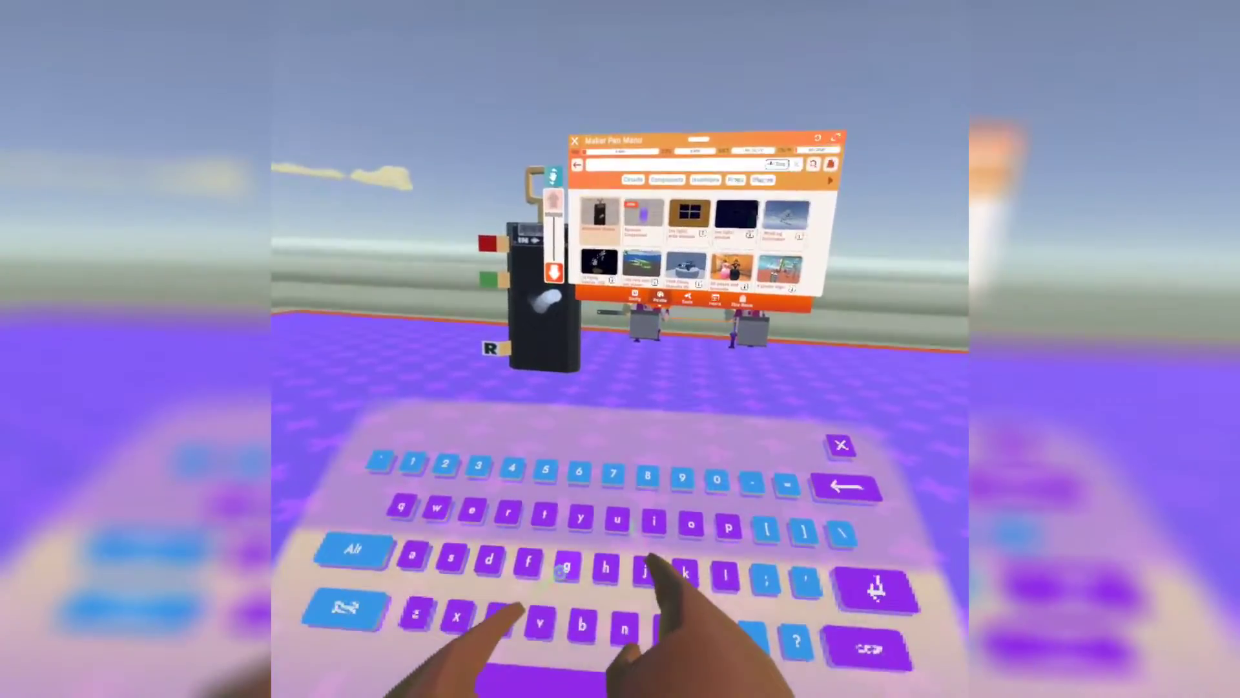
{"action": "type", "text": "gun"}
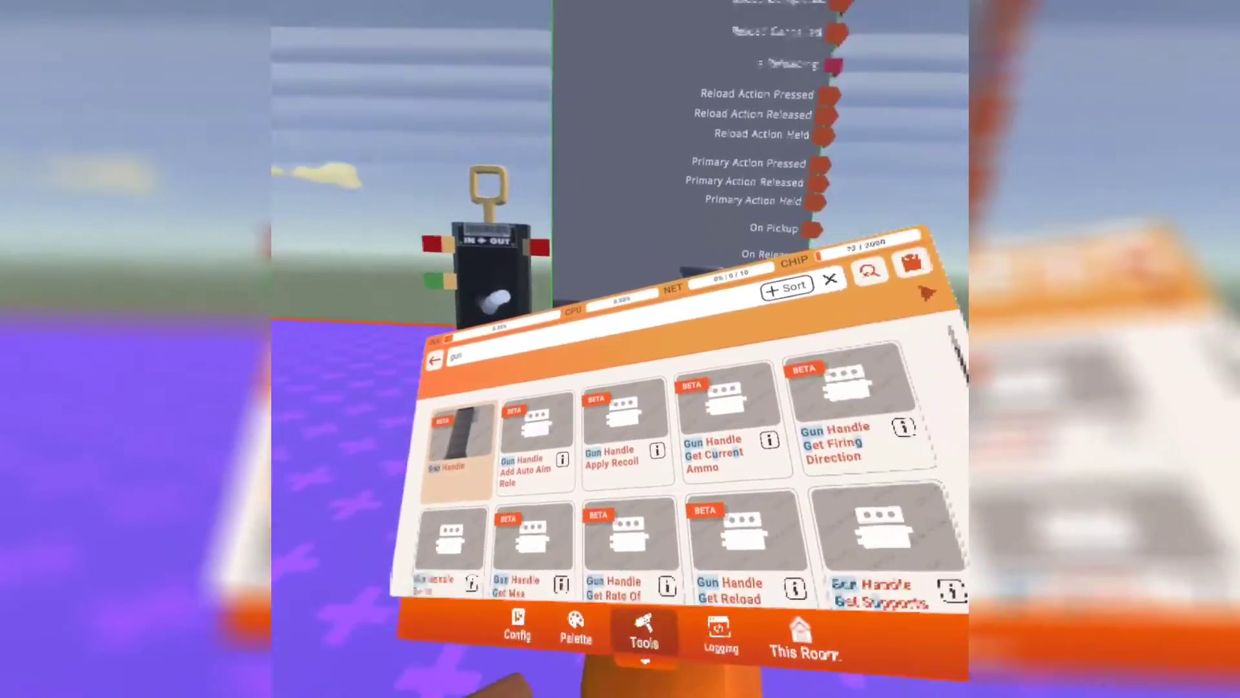
{"action": "left_click", "coordinate": [434, 360]}
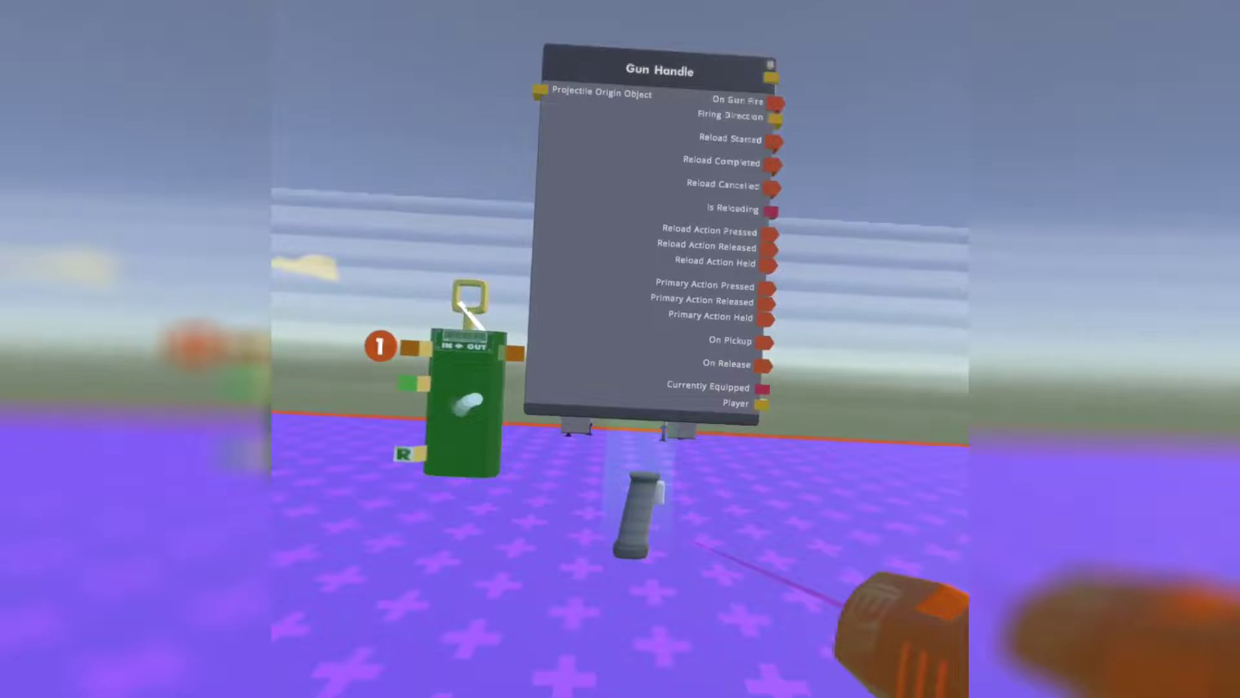
Step: Set the Gun Handle's Max Ammo to 30
{"action": "left_click", "coordinate": [634, 490]}
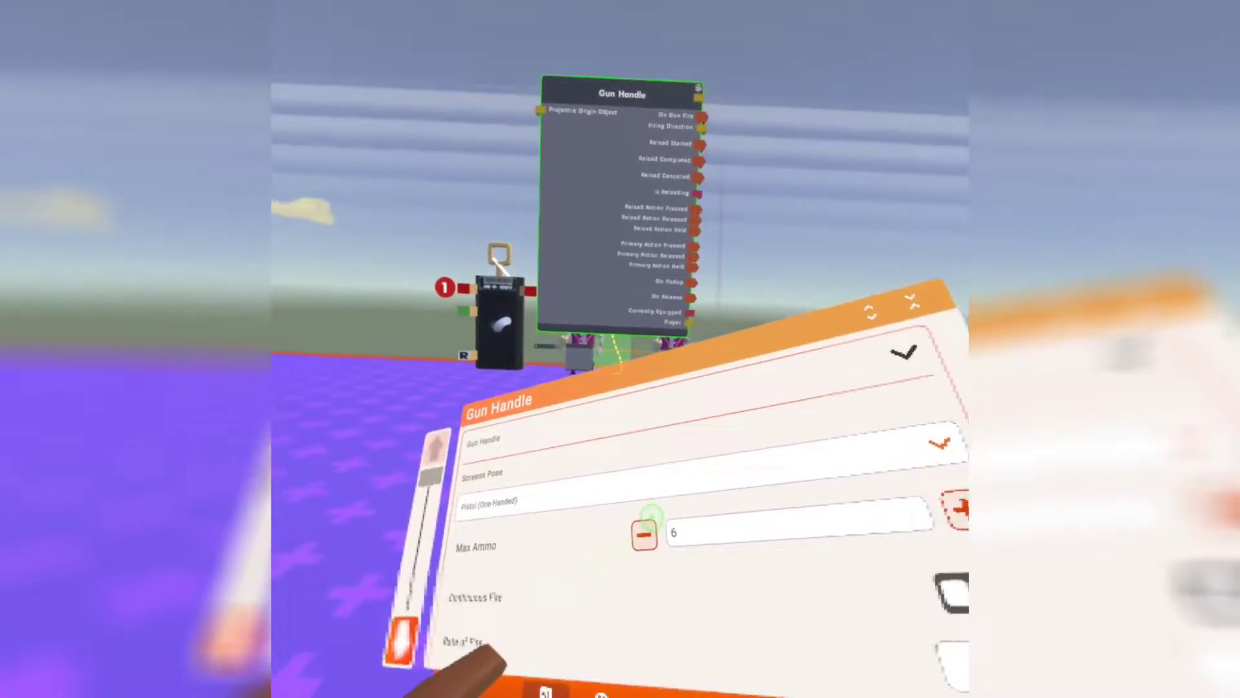
{"action": "left_click", "coordinate": [690, 530]}
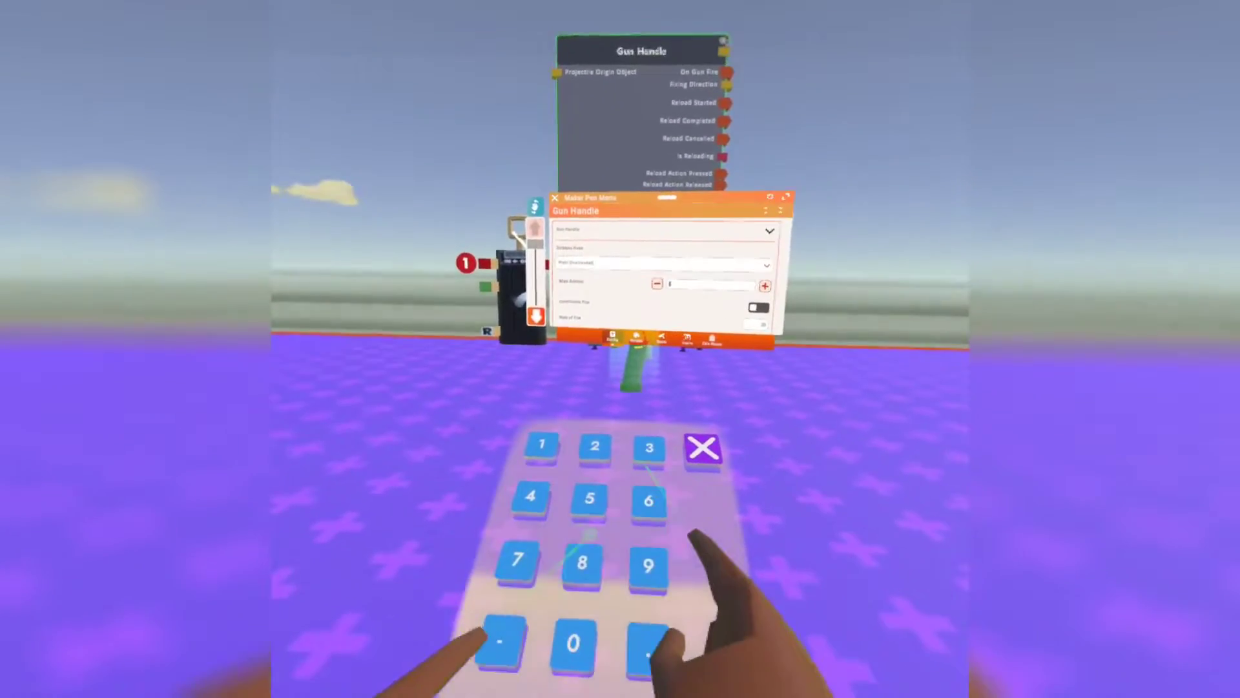
{"action": "left_click", "coordinate": [654, 440]}
{"action": "left_click", "coordinate": [575, 630]}
{"action": "left_click", "coordinate": [703, 439]}
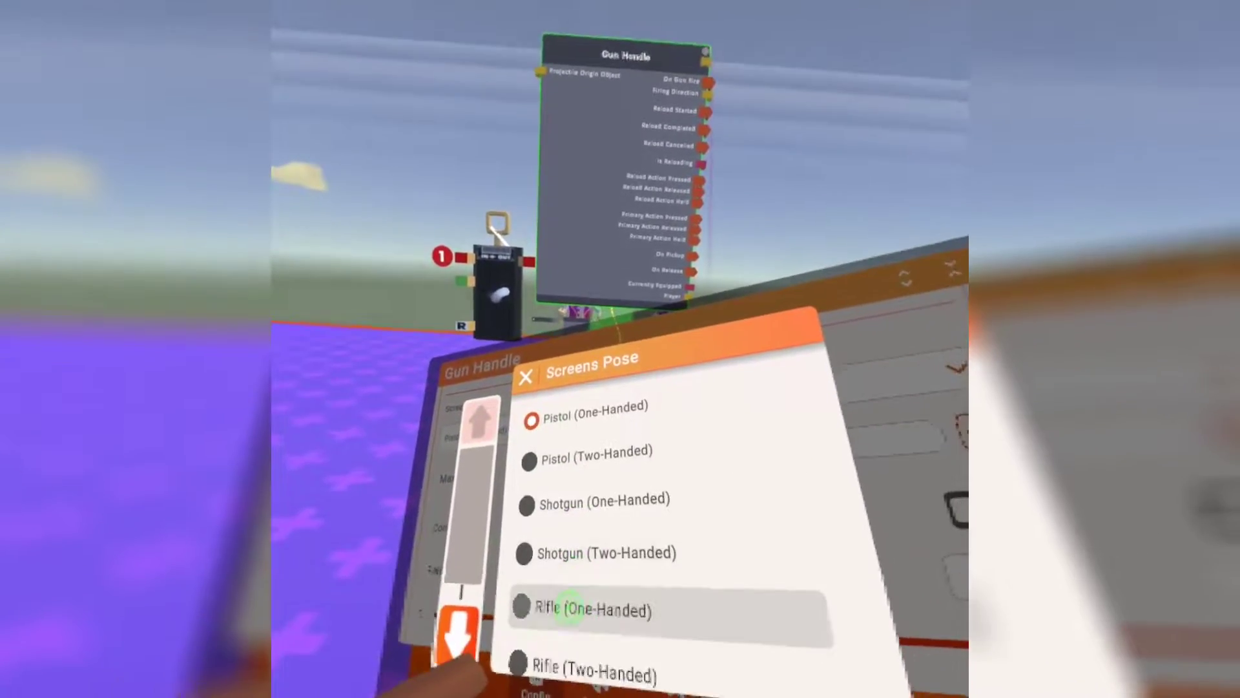
Step: Set the Gun Handle's Screens Pose to Rifle (One-Handed) and enable Continuous Fire
{"action": "left_click", "coordinate": [602, 631]}
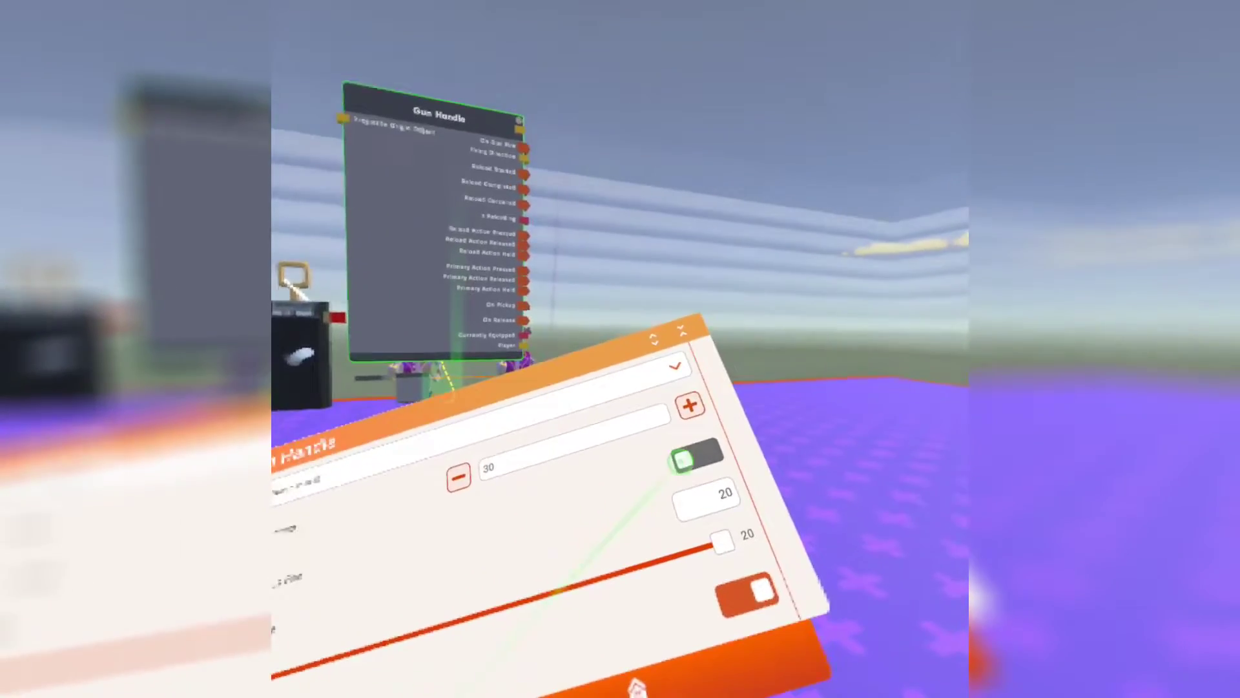
{"action": "left_click", "coordinate": [682, 460]}
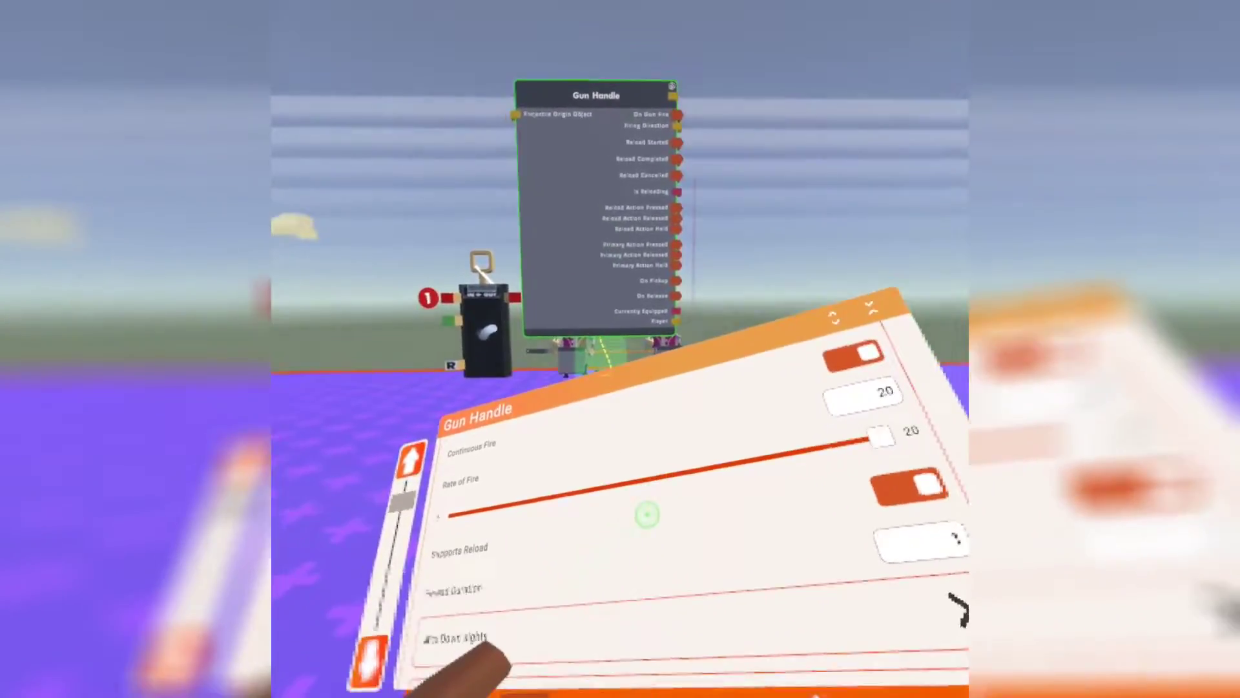
Step: Enable Is Grabbable in the Gun Handle's Basic Interactions settings
{"action": "scroll", "coordinate": [647, 515], "scroll_direction": "down", "scroll_amount": 1}
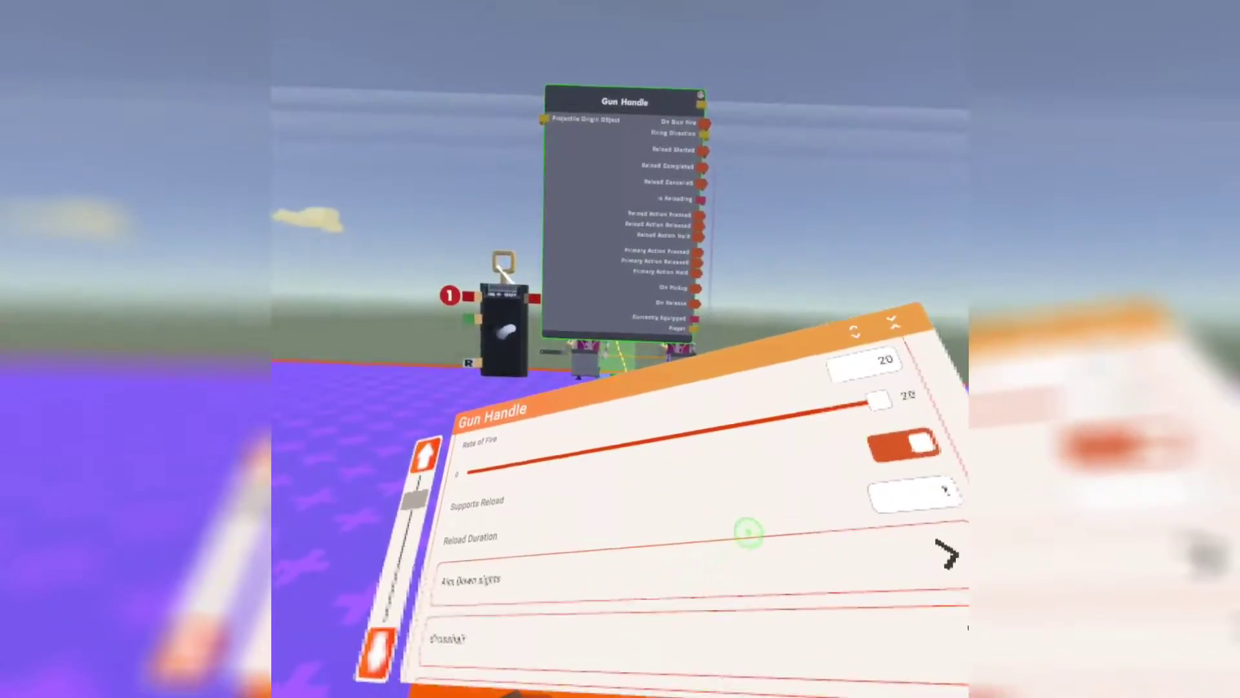
{"action": "scroll", "coordinate": [748, 533], "scroll_direction": "down", "scroll_amount": 2}
{"action": "scroll", "coordinate": [605, 506], "scroll_direction": "down", "scroll_amount": 1}
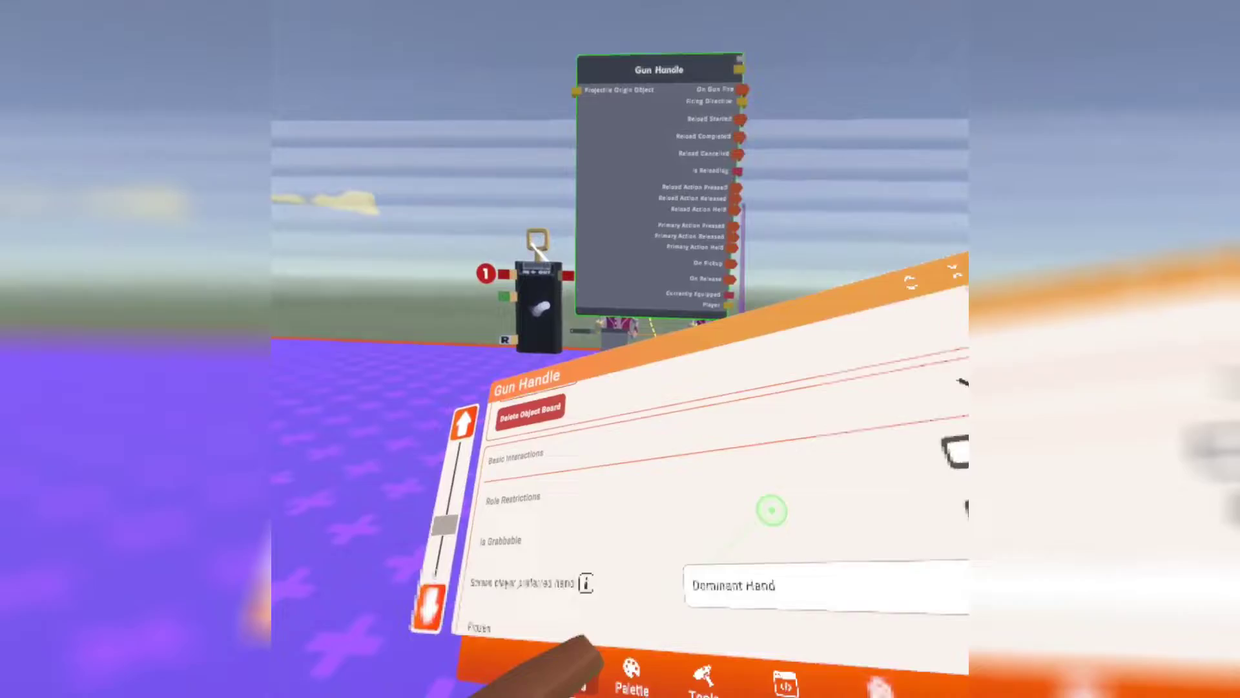
{"action": "scroll", "coordinate": [767, 502], "scroll_direction": "down", "scroll_amount": 1}
{"action": "scroll", "coordinate": [778, 493], "scroll_direction": "up", "scroll_amount": 3}
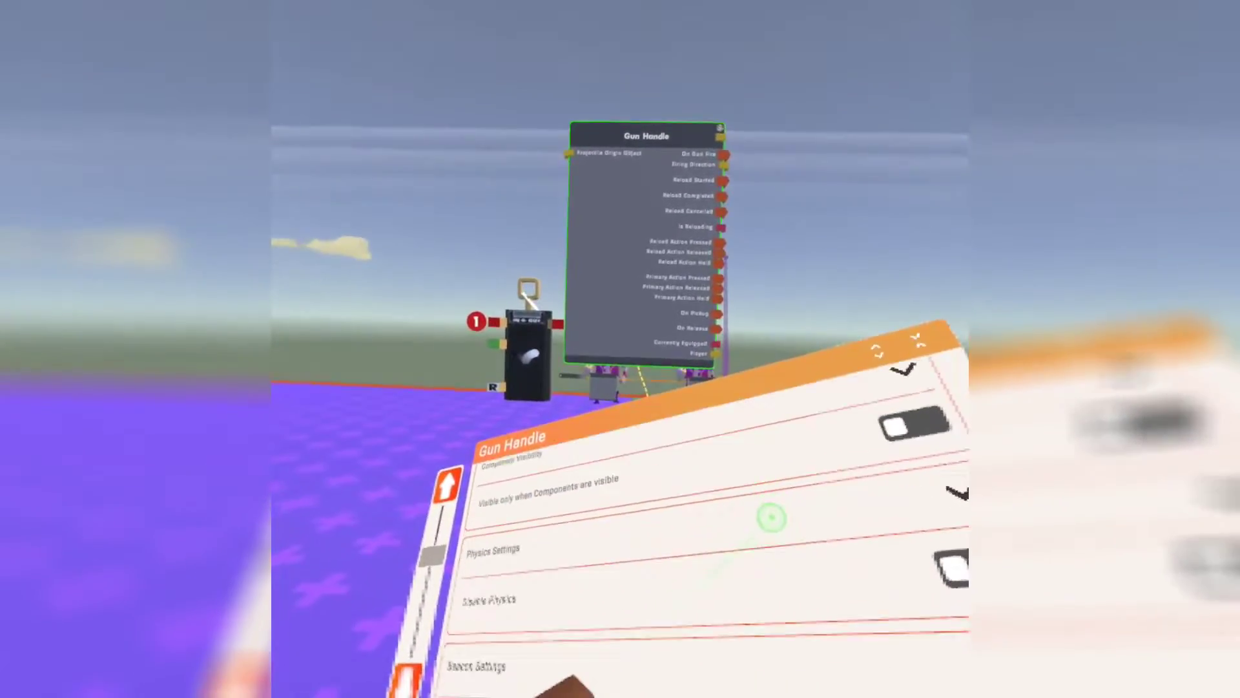
{"action": "scroll", "coordinate": [773, 515], "scroll_direction": "down", "scroll_amount": 2}
{"action": "scroll", "coordinate": [769, 499], "scroll_direction": "down", "scroll_amount": 2}
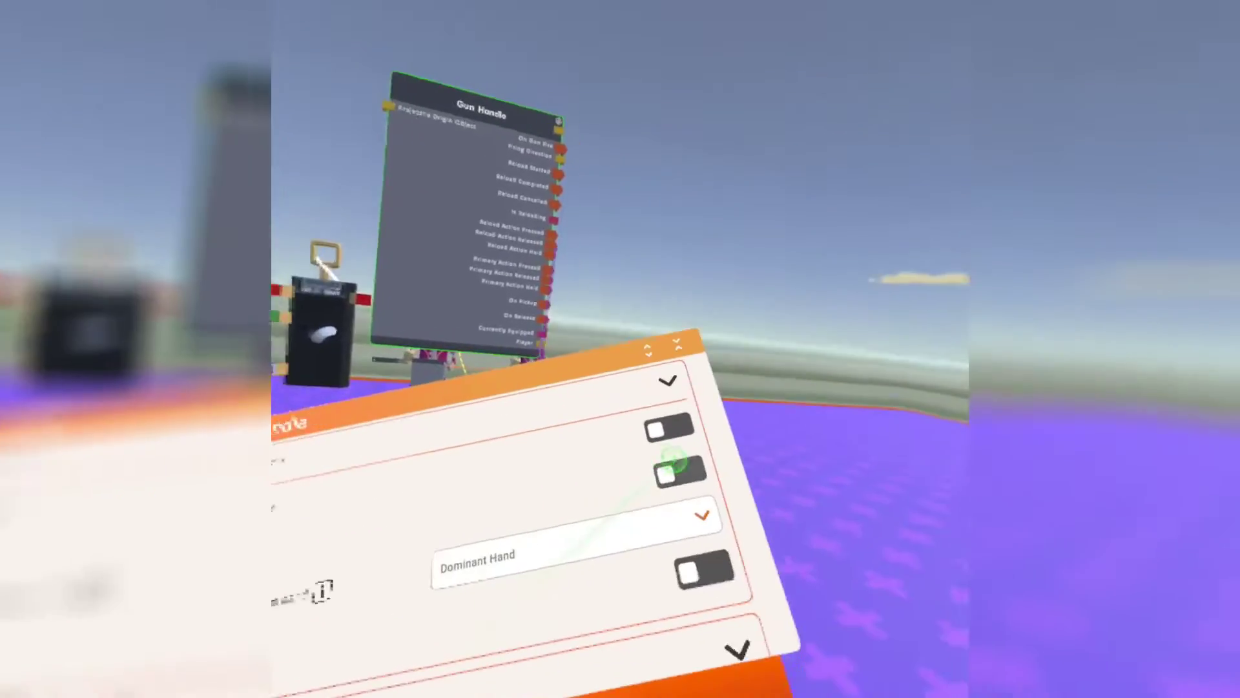
{"action": "left_click", "coordinate": [689, 474]}
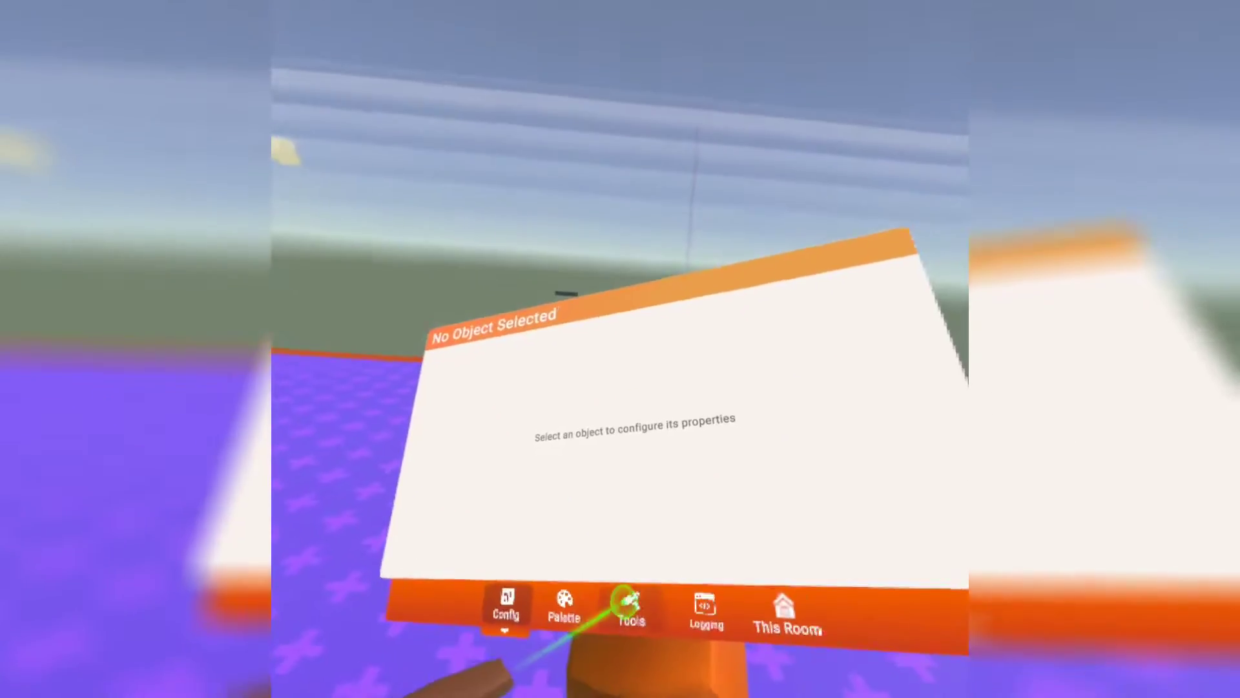
Step: Move the Gun Handle's circuit board higher above the handle
{"action": "left_click", "coordinate": [737, 689]}
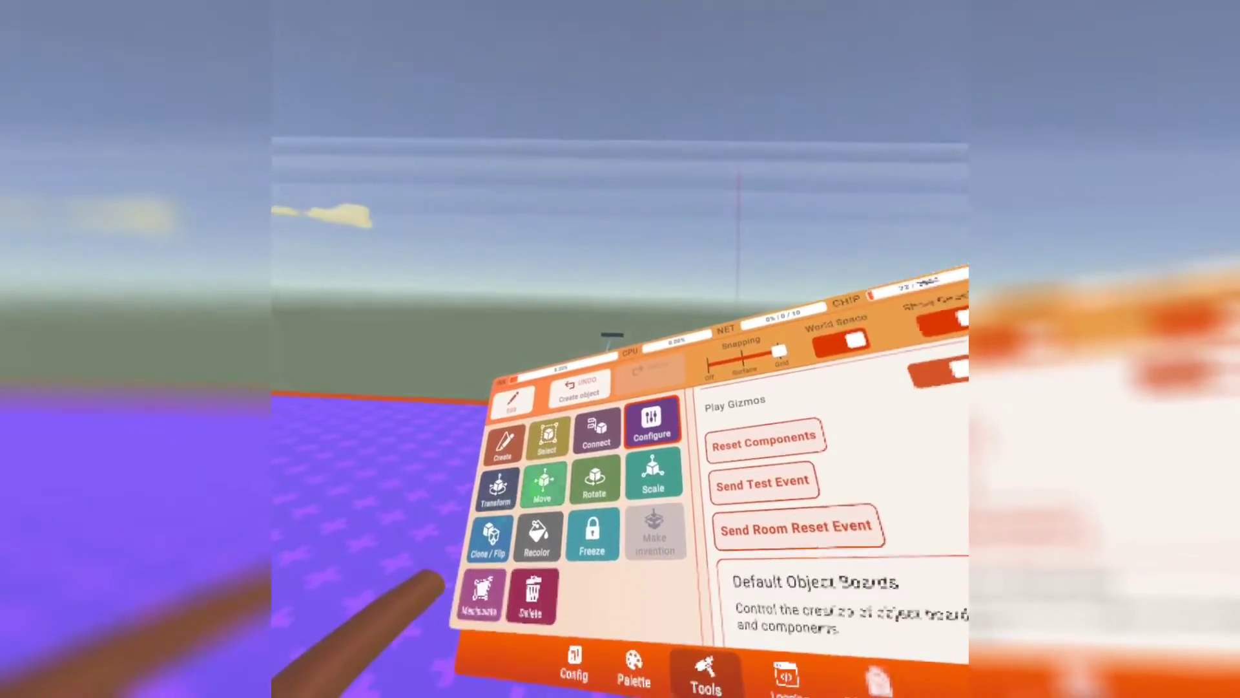
{"action": "left_click", "coordinate": [543, 484]}
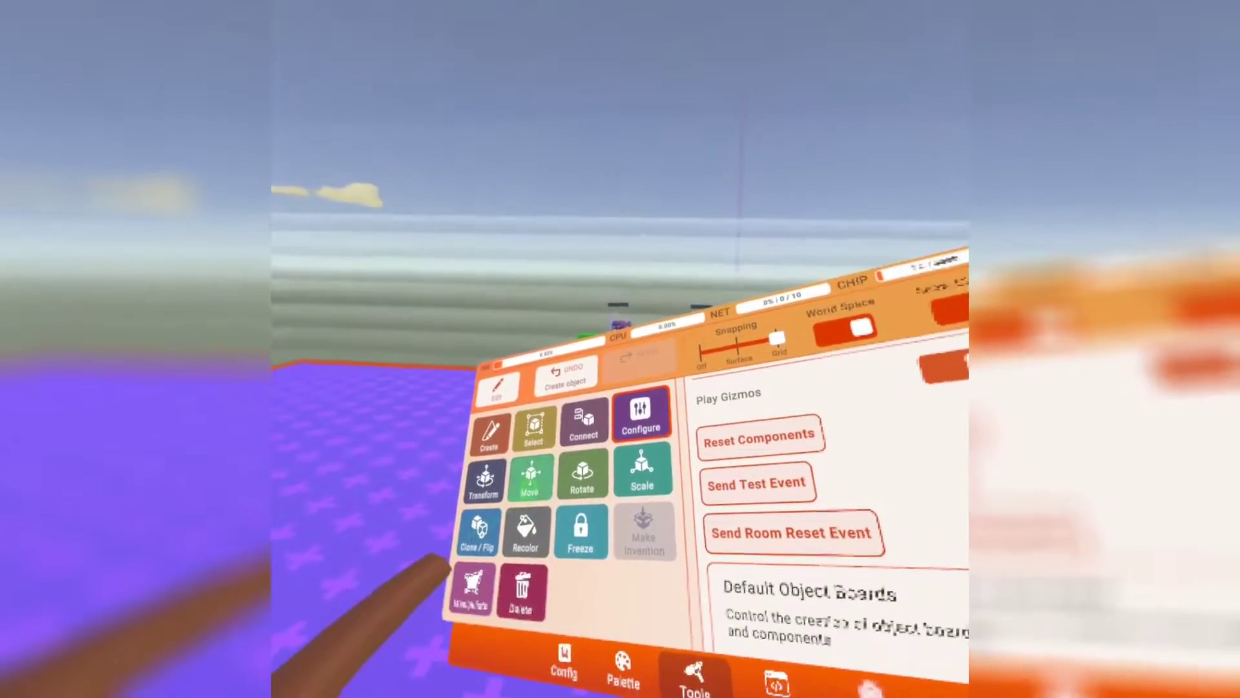
{"action": "left_click", "coordinate": [530, 486]}
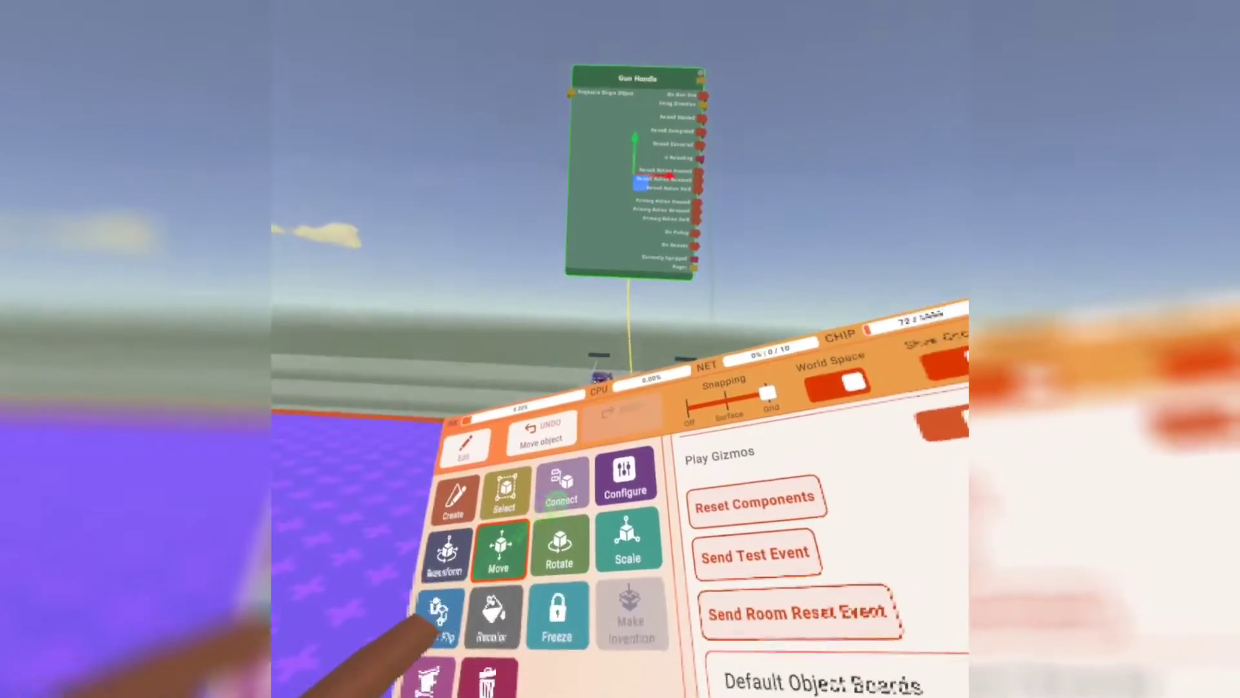
{"action": "left_click", "coordinate": [555, 504]}
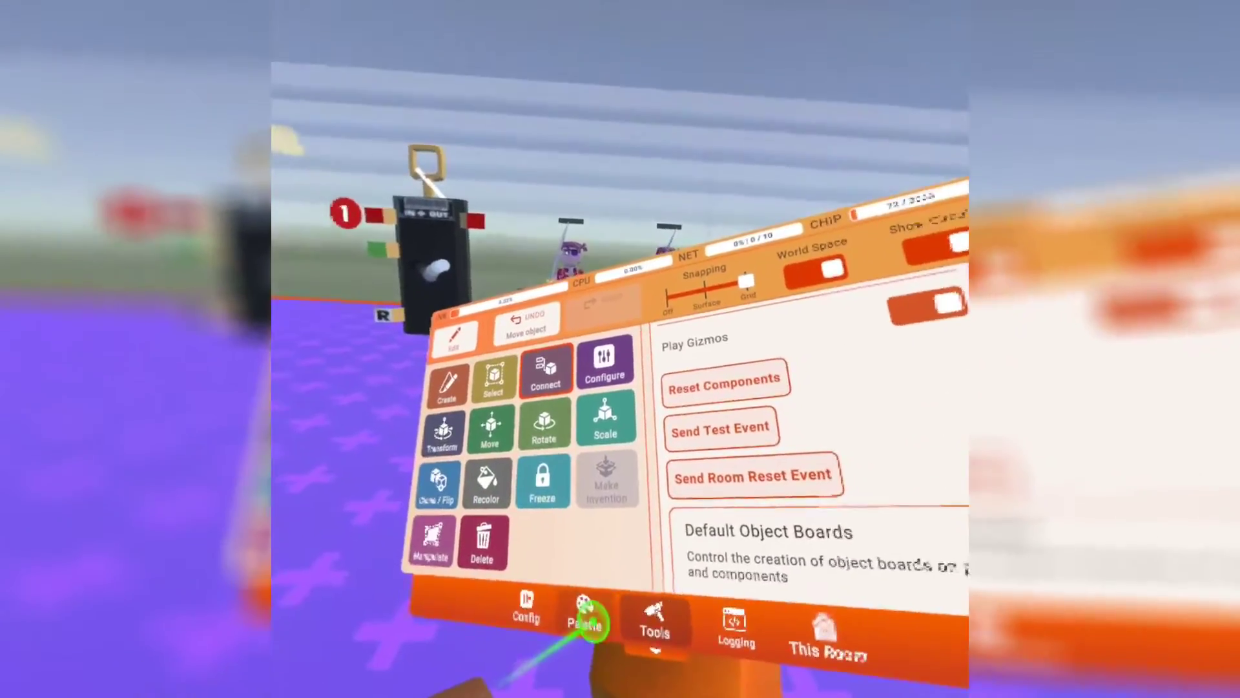
Step: Search the palette for a Projectile Launcher, place one and position it on top of the Gun Handle
{"action": "left_click", "coordinate": [587, 620]}
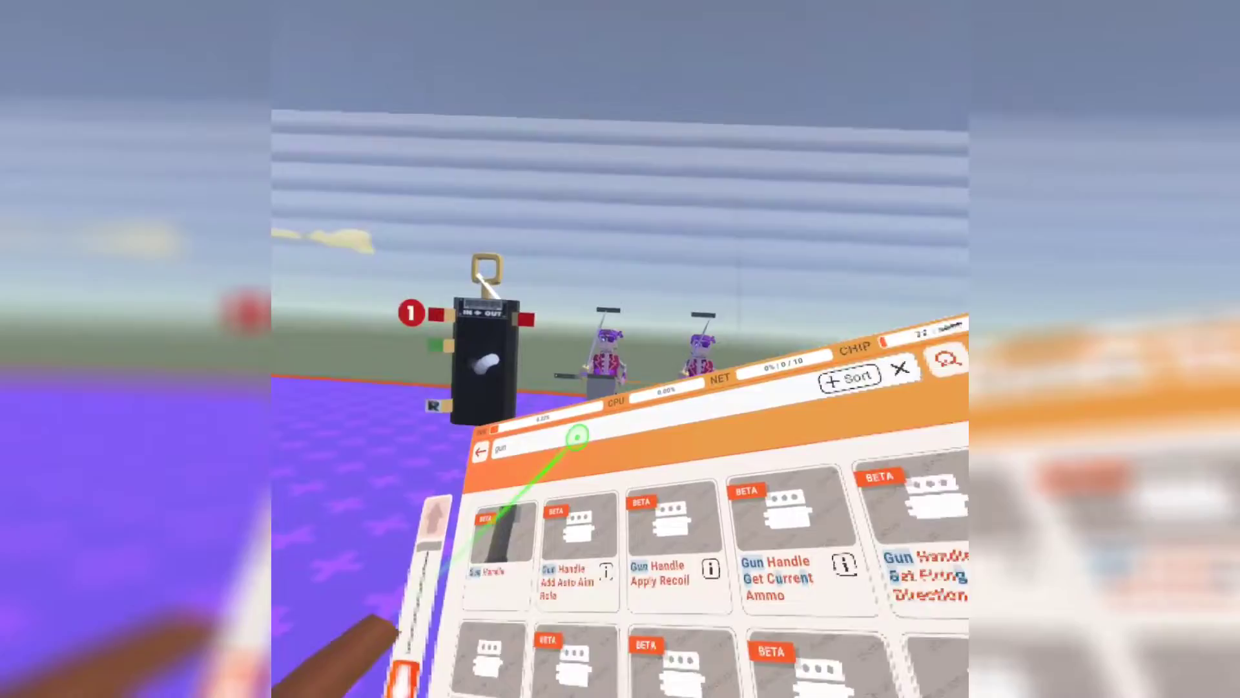
{"action": "left_click", "coordinate": [576, 432]}
{"action": "left_click", "coordinate": [702, 488]}
{"action": "left_click", "coordinate": [702, 488]}
{"action": "left_click", "coordinate": [702, 488]}
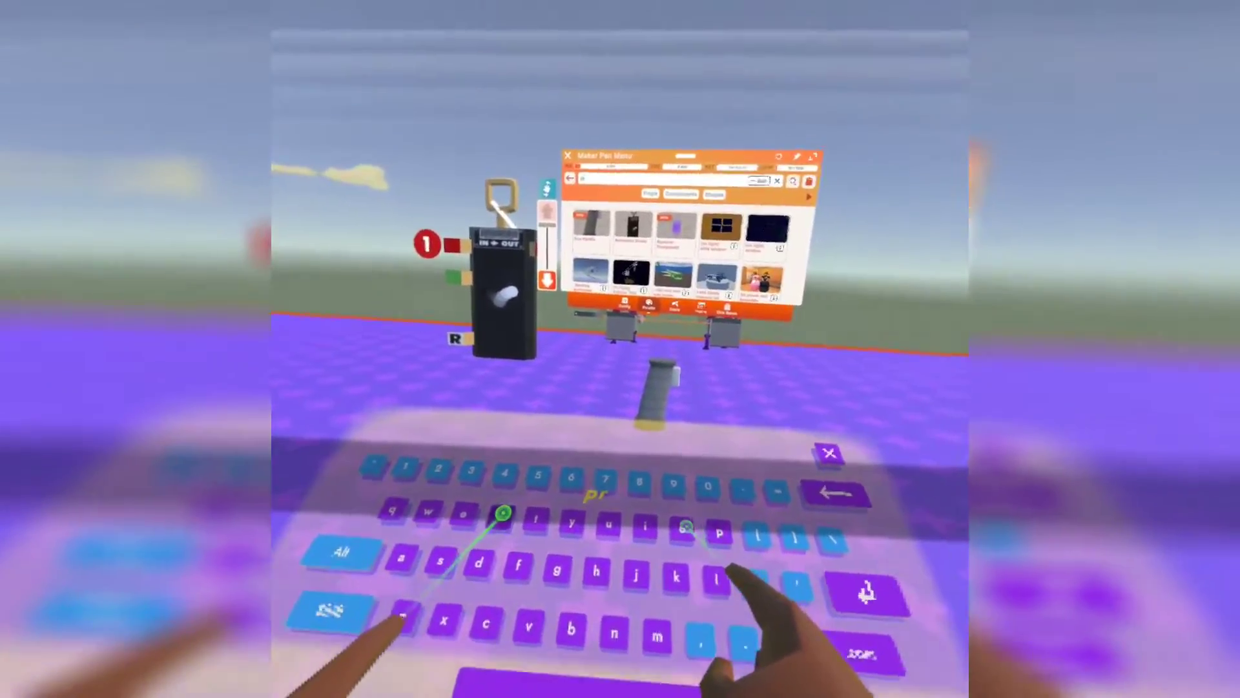
{"action": "left_click", "coordinate": [686, 527]}
{"action": "left_click", "coordinate": [866, 593]}
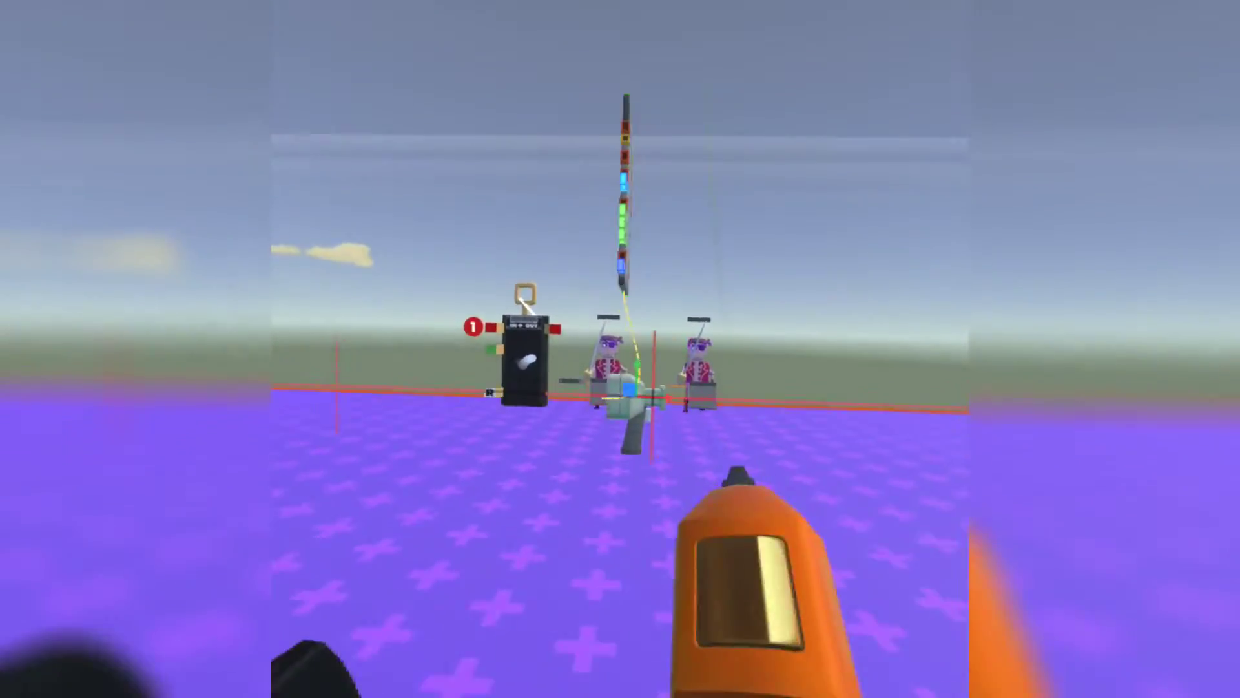
Step: Search the palette for "clam" and place a Clamp near the gun
{"action": "key", "text": "Escape"}
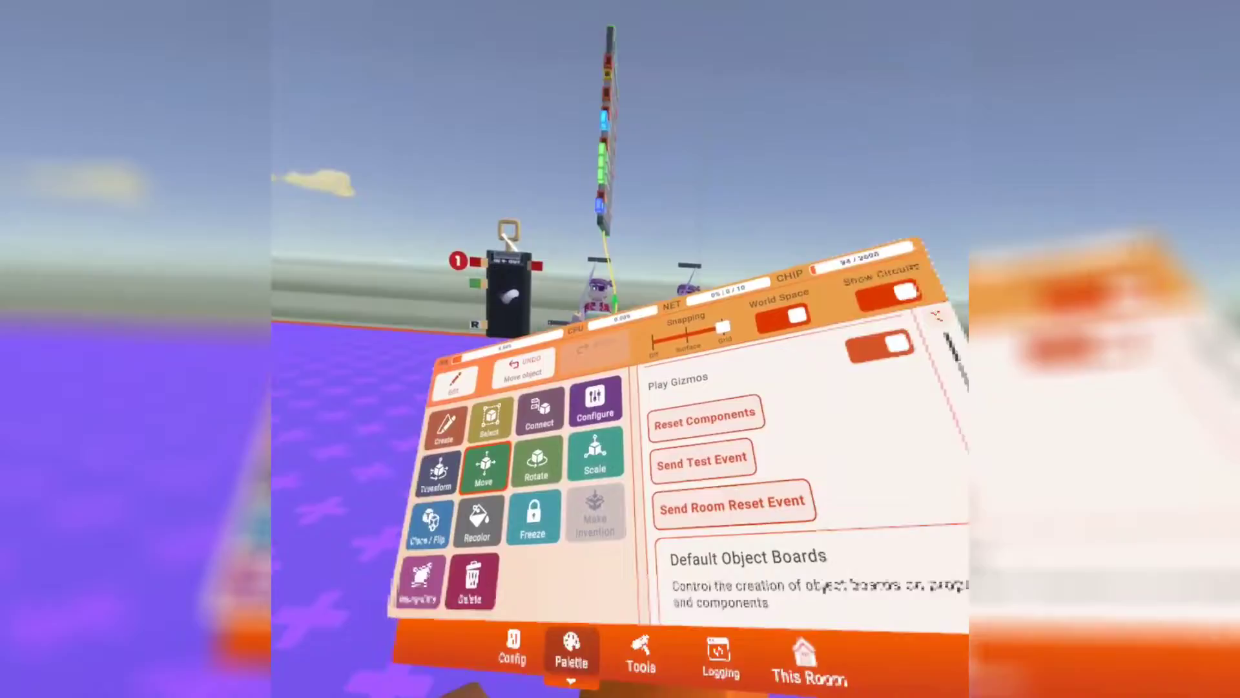
{"action": "left_click", "coordinate": [595, 619]}
{"action": "left_click", "coordinate": [583, 469]}
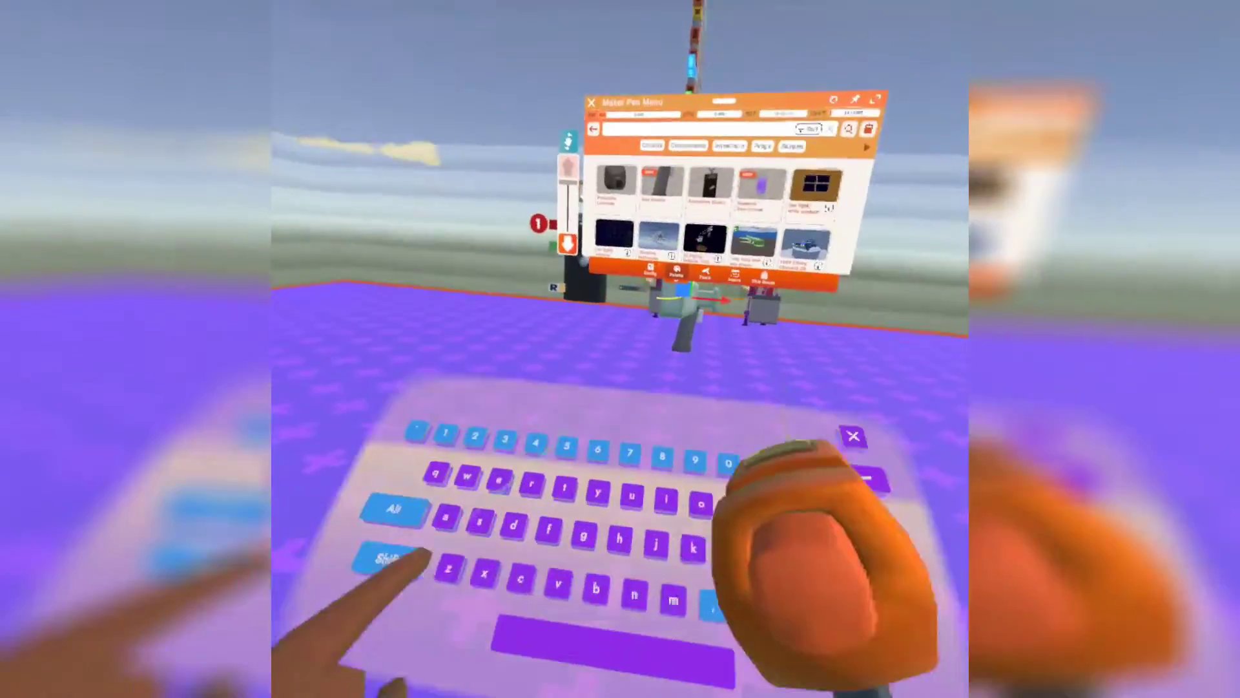
{"action": "type", "text": "clam"}
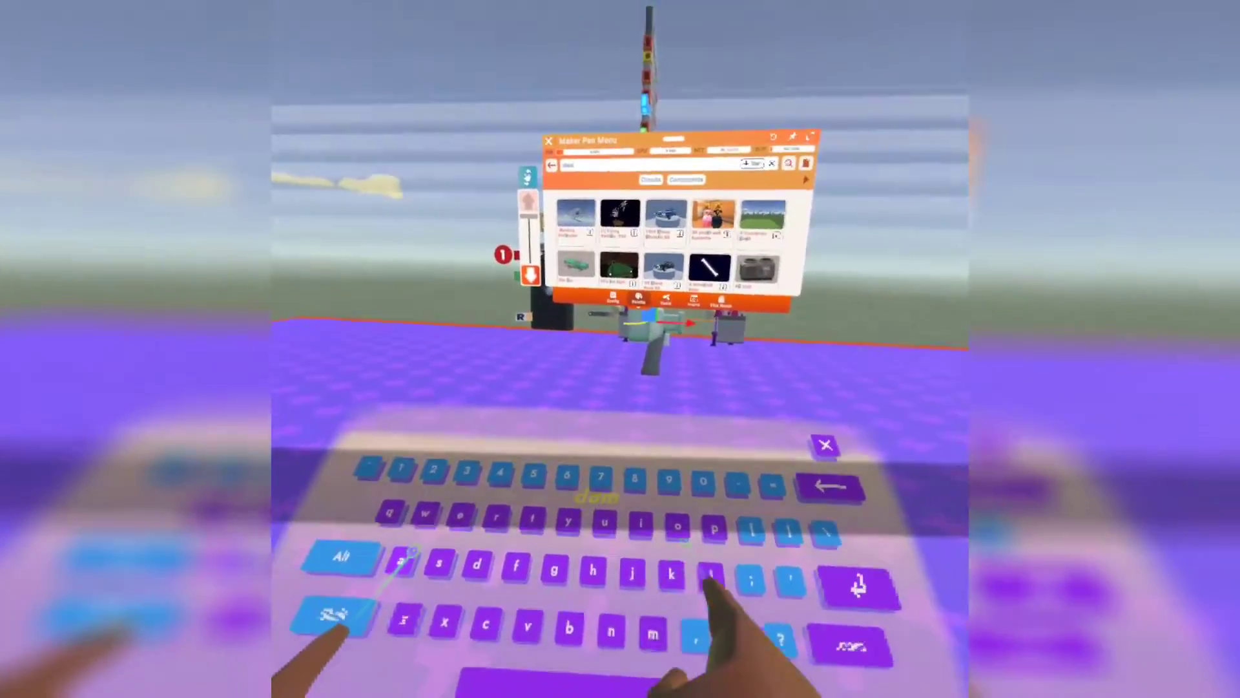
{"action": "key", "text": "Escape"}
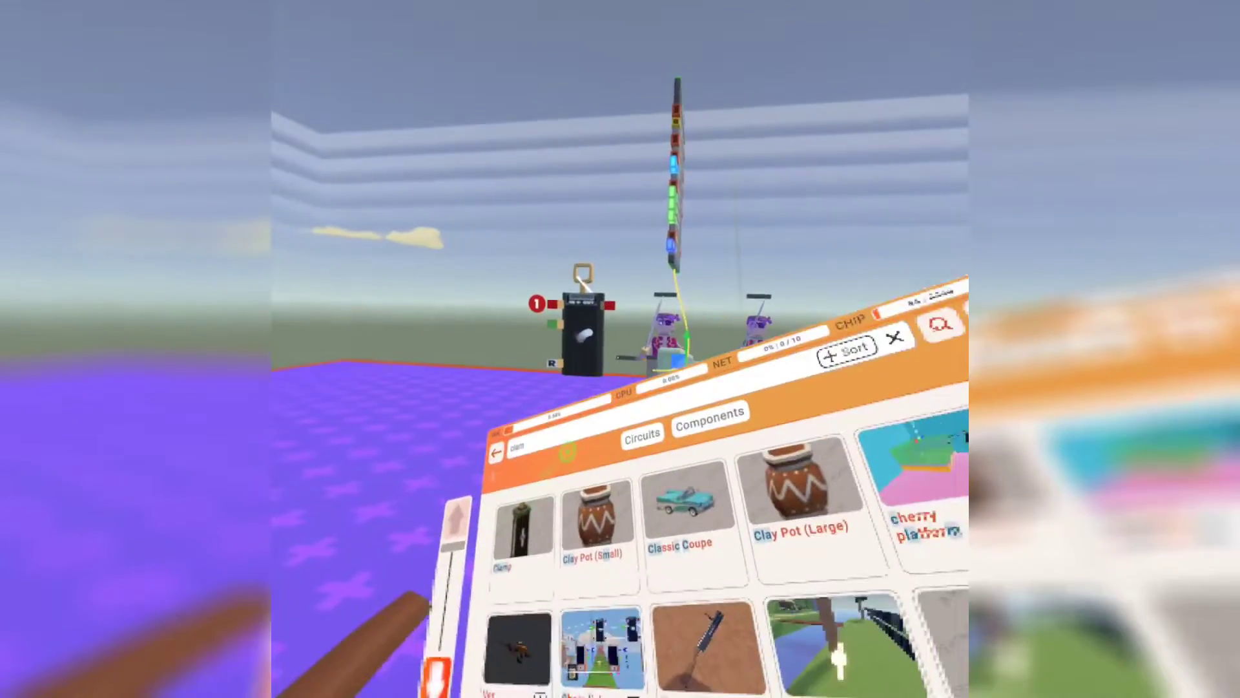
{"action": "left_click", "coordinate": [521, 542]}
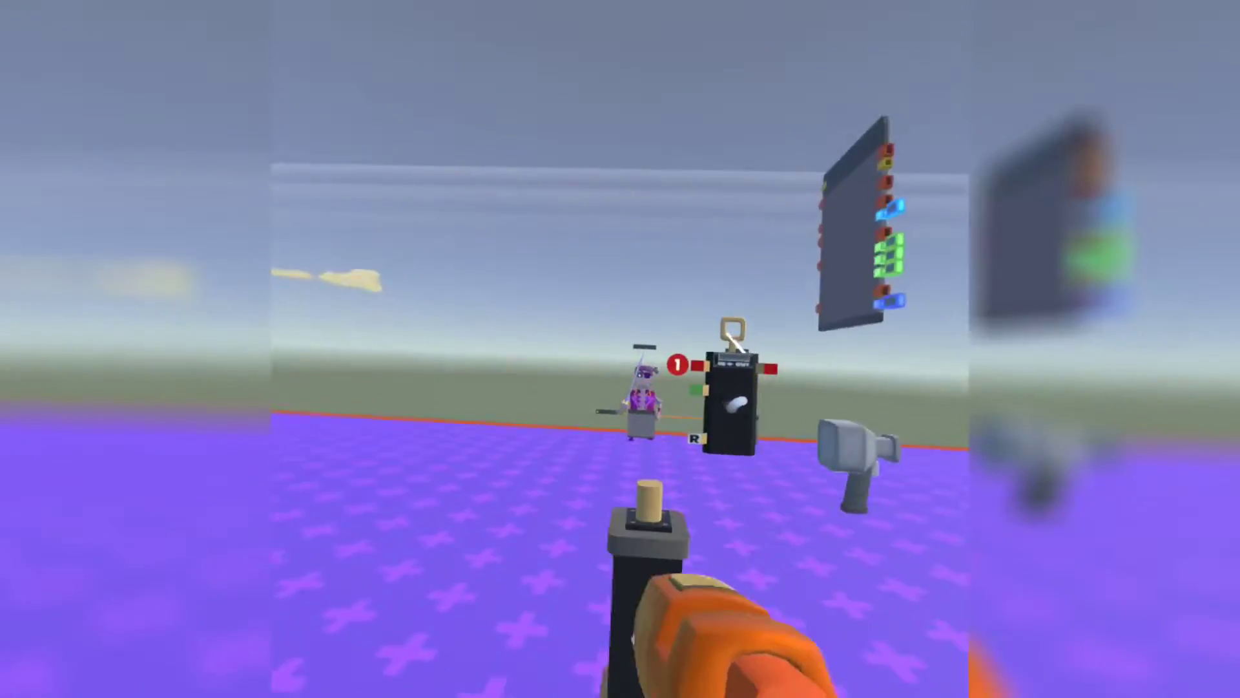
Step: Attach the Clamp's base to the Gun Handle and its top to the Projectile Launcher
{"action": "key", "text": "Escape"}
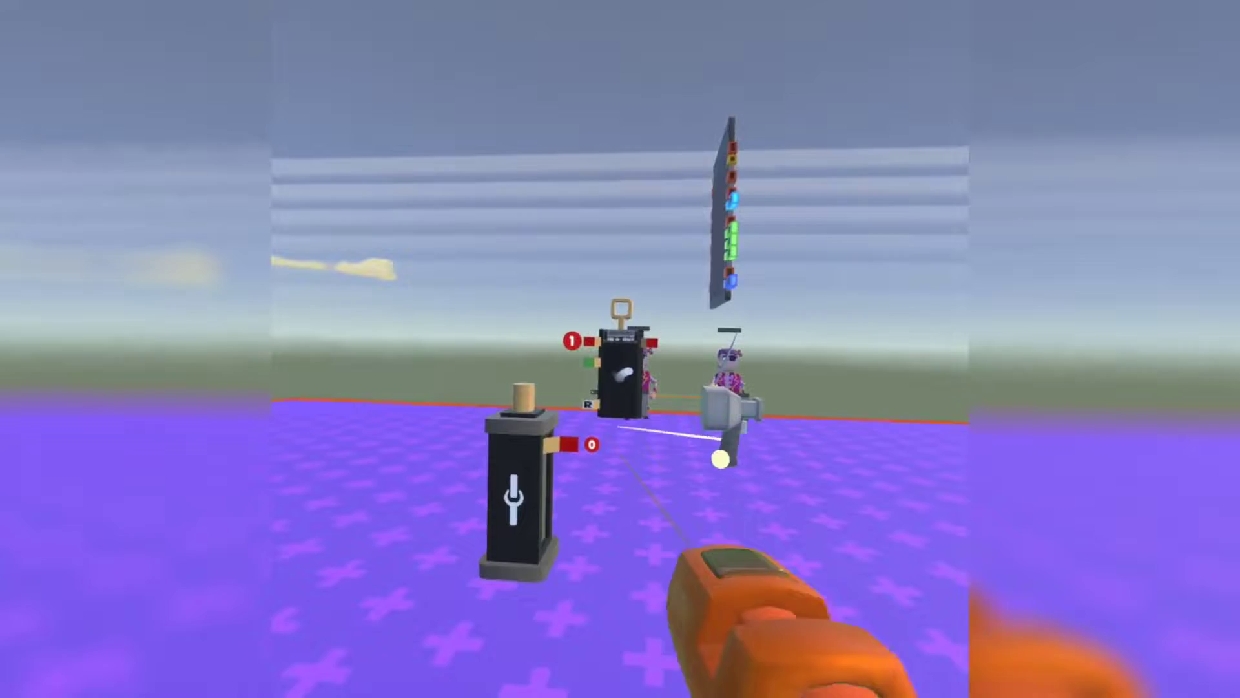
{"action": "left_click_drag", "start_coordinate": [720, 459], "coordinate": [551, 538]}
{"action": "left_click_drag", "start_coordinate": [549, 412], "coordinate": [588, 390]}
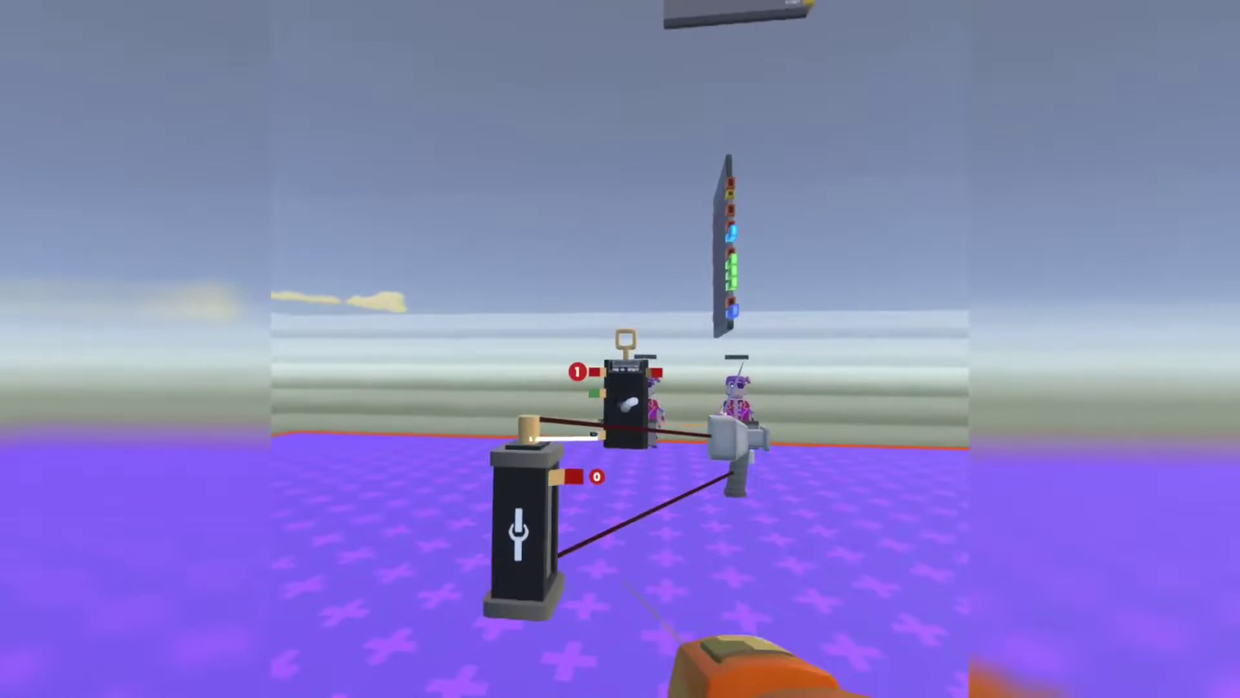
{"action": "left_click_drag", "start_coordinate": [562, 531], "coordinate": [691, 527]}
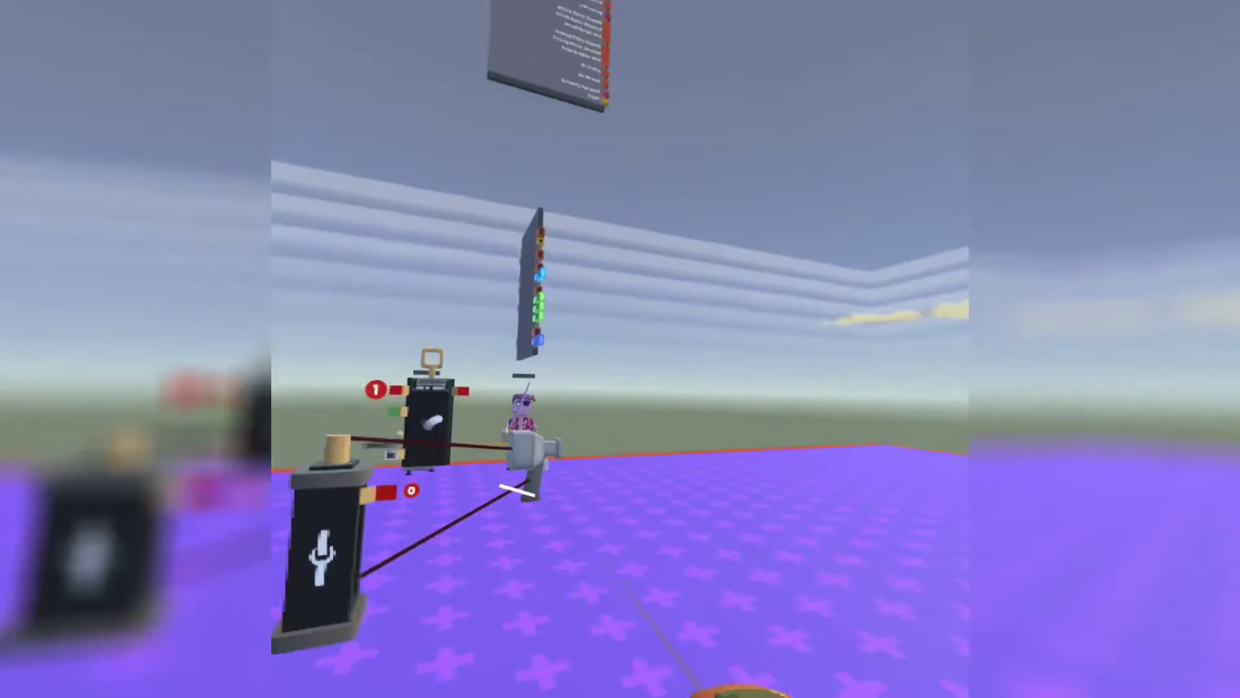
{"action": "left_click_drag", "start_coordinate": [611, 495], "coordinate": [492, 442]}
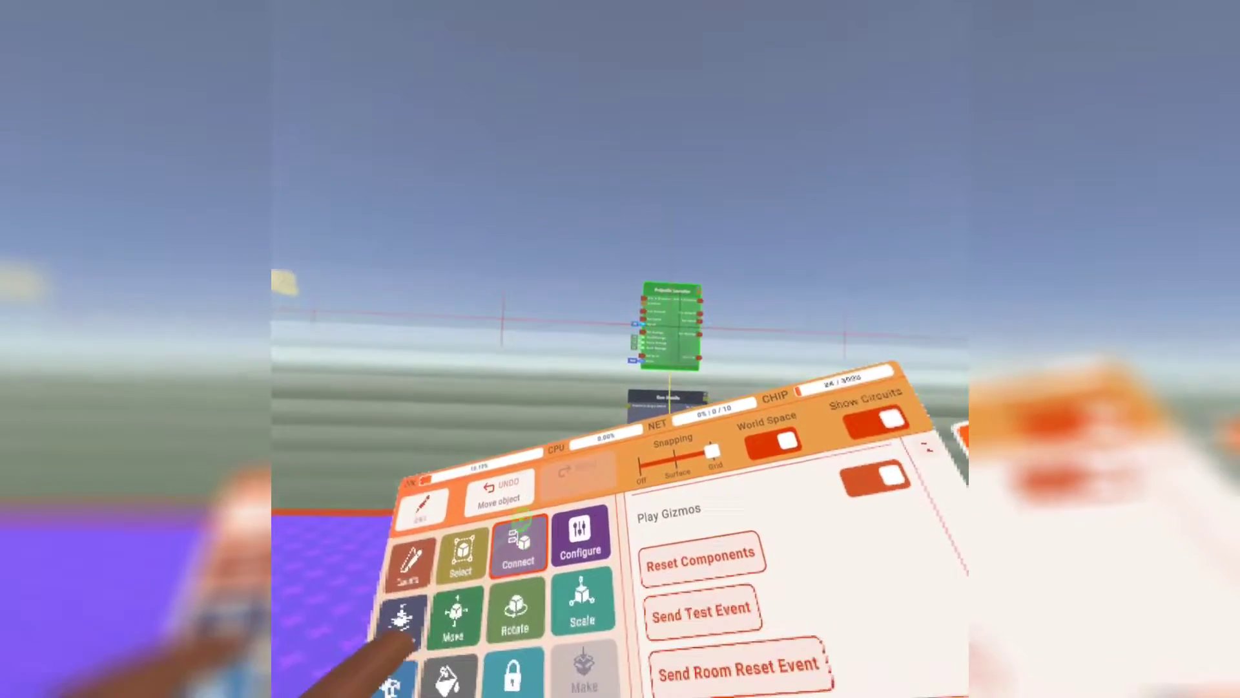
Step: Wire the launcher's object output to Projectile Origin Object, On Gun Fire to Fire in Direction, and Firing Direction to Direction
{"action": "left_click", "coordinate": [521, 519]}
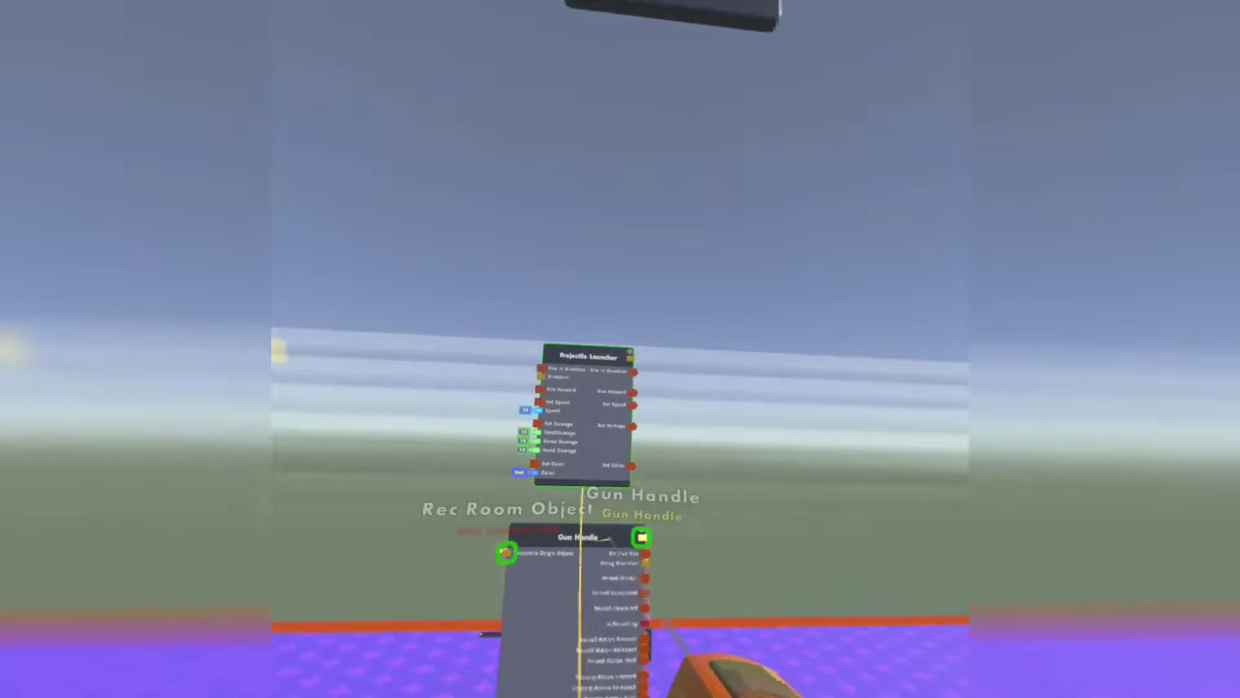
{"action": "left_click_drag", "start_coordinate": [531, 547], "coordinate": [619, 453]}
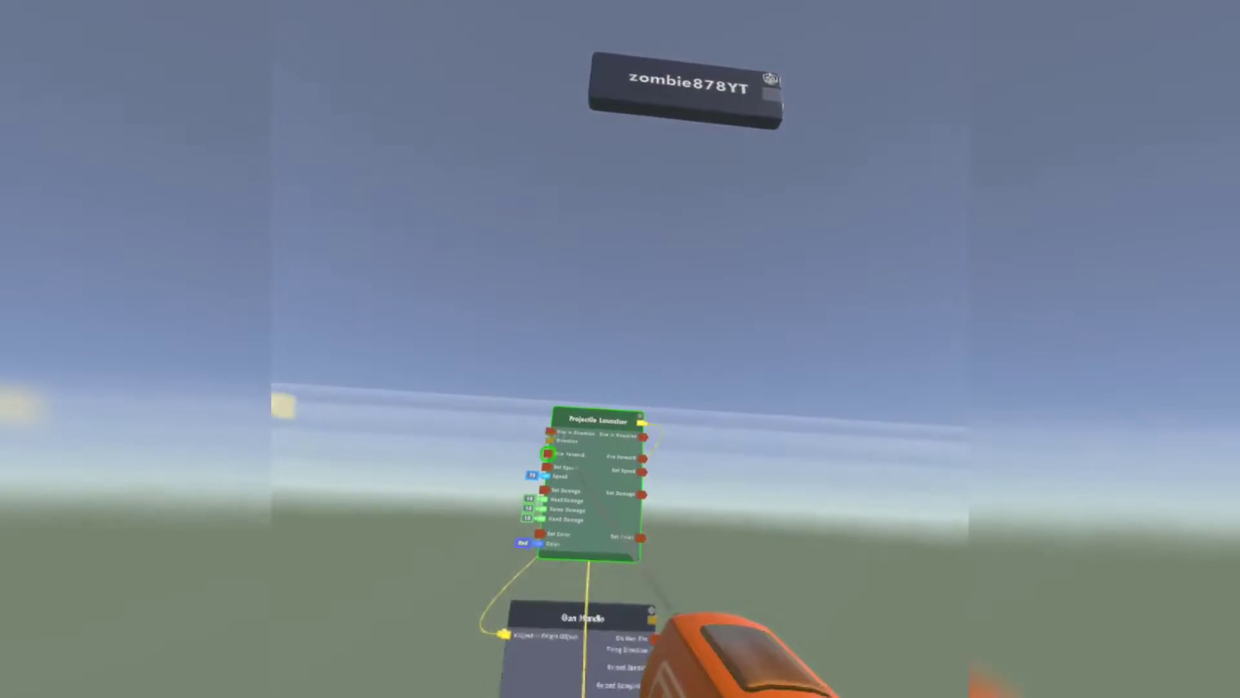
{"action": "left_click_drag", "start_coordinate": [546, 419], "coordinate": [568, 476]}
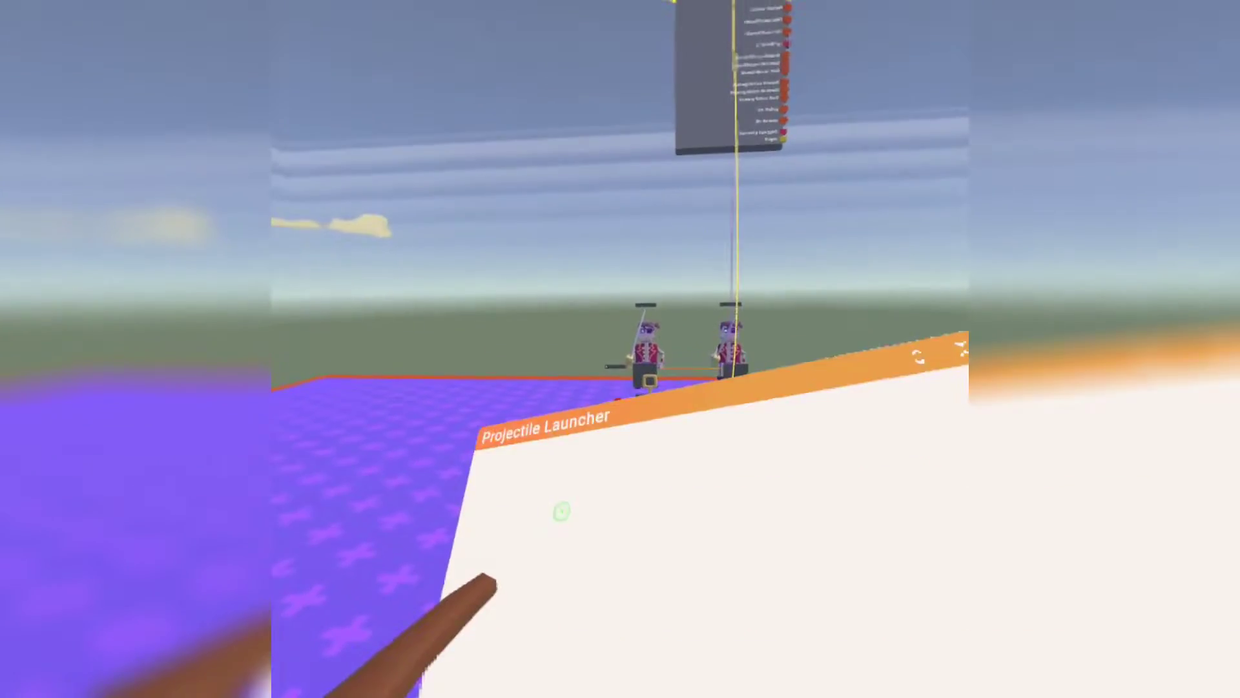
Step: Set the Projectile Launcher's type to Paintball and choose its projectile color
{"action": "left_click", "coordinate": [525, 527]}
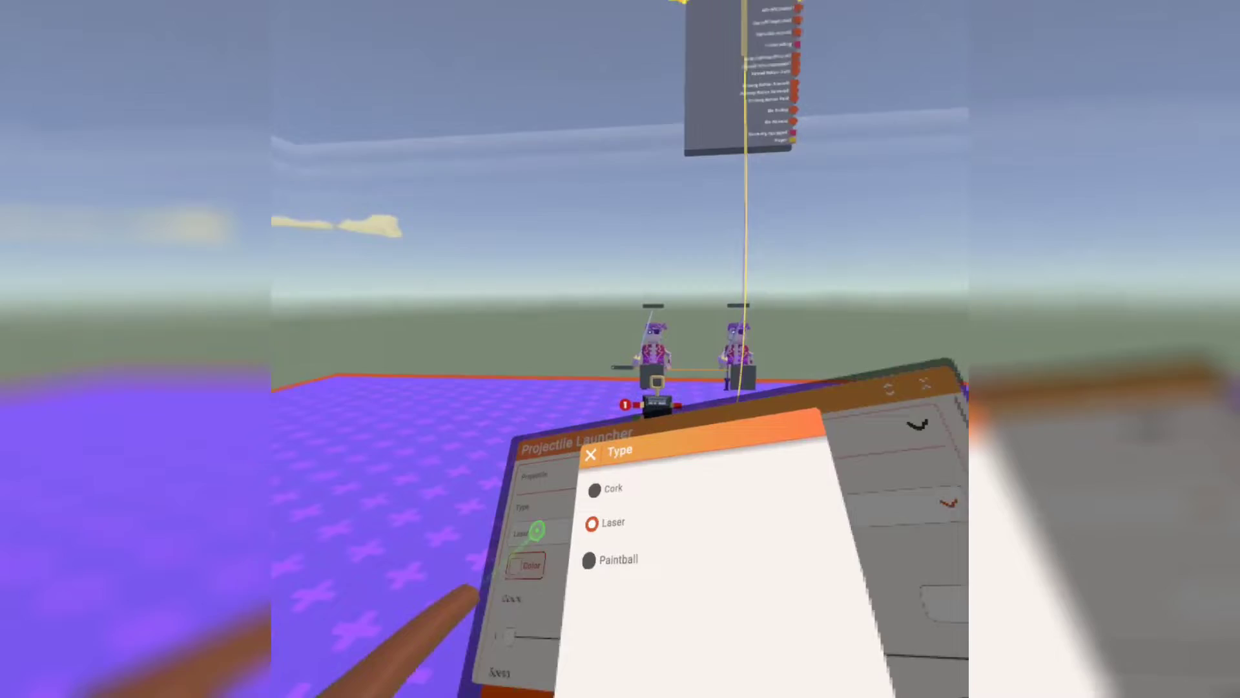
{"action": "left_click", "coordinate": [585, 559]}
{"action": "left_click", "coordinate": [529, 557]}
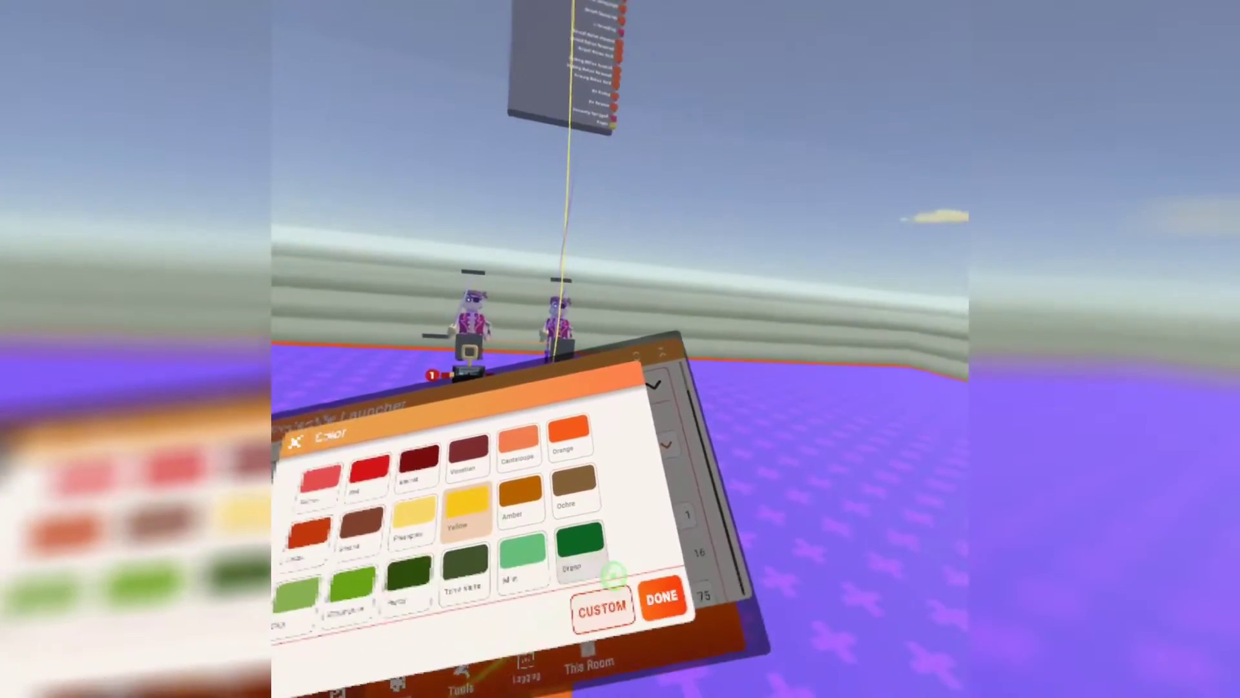
{"action": "left_click", "coordinate": [708, 604]}
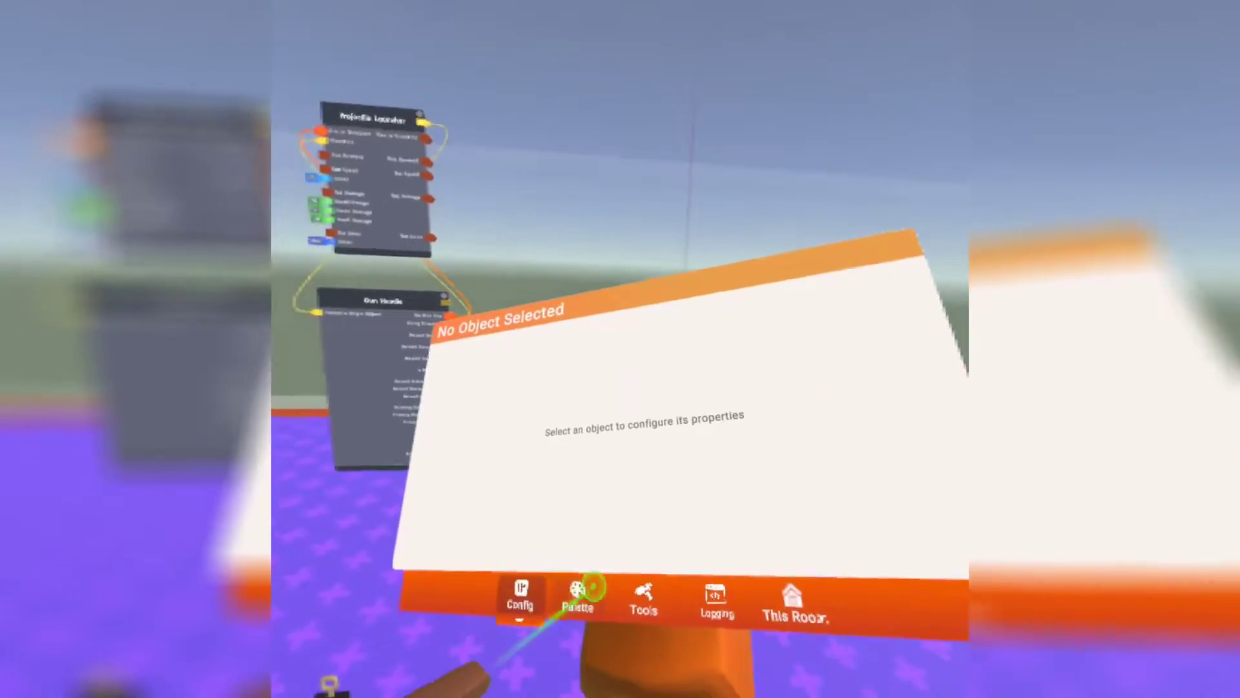
Step: Search the palette for "raycast" and place a Raycast chip in the room
{"action": "left_click", "coordinate": [578, 604]}
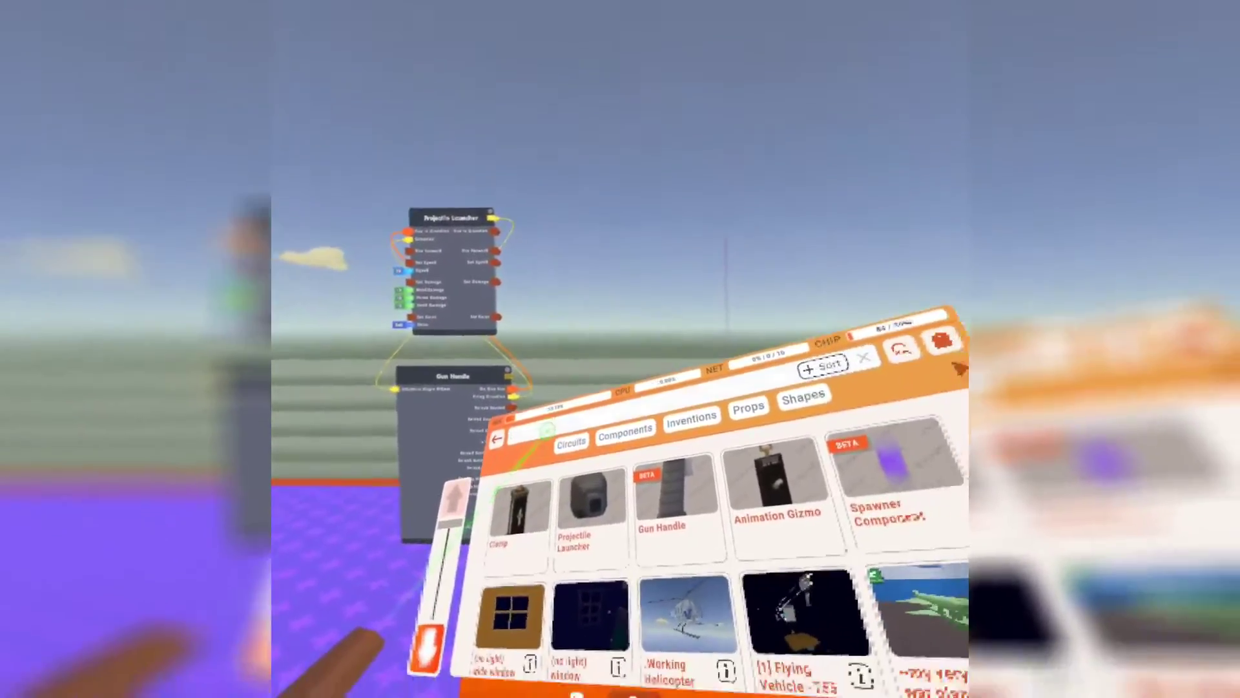
{"action": "left_click", "coordinate": [548, 429]}
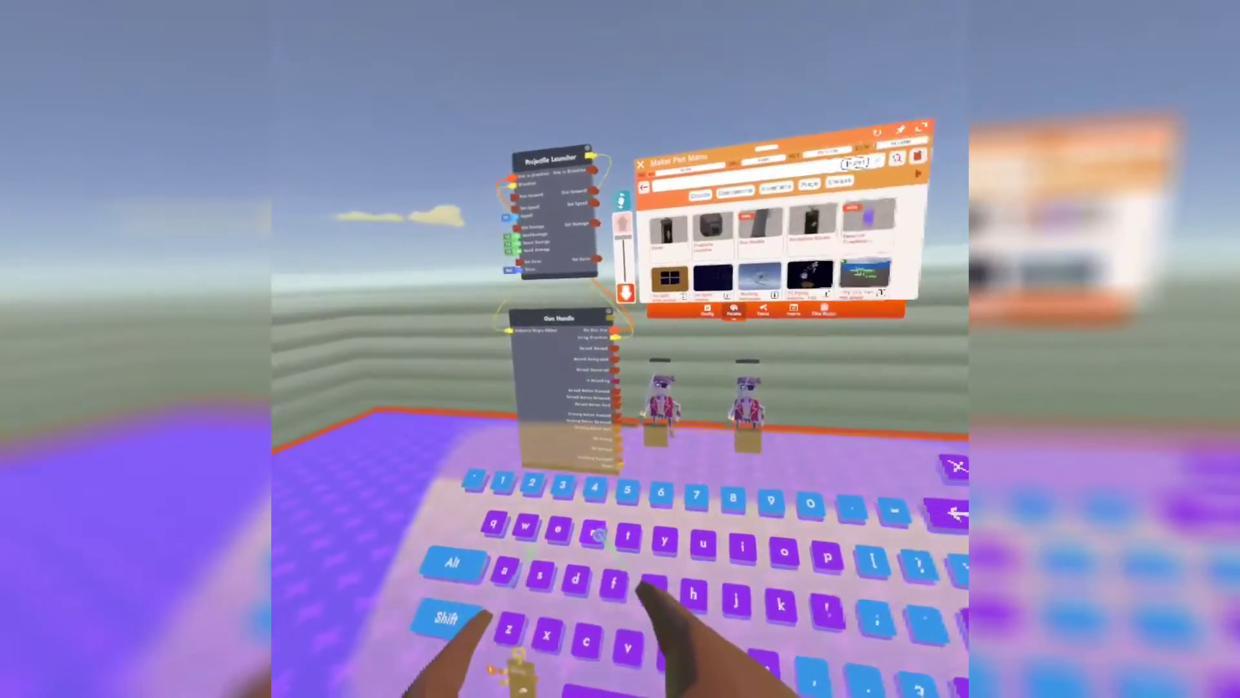
{"action": "type", "text": "raray"}
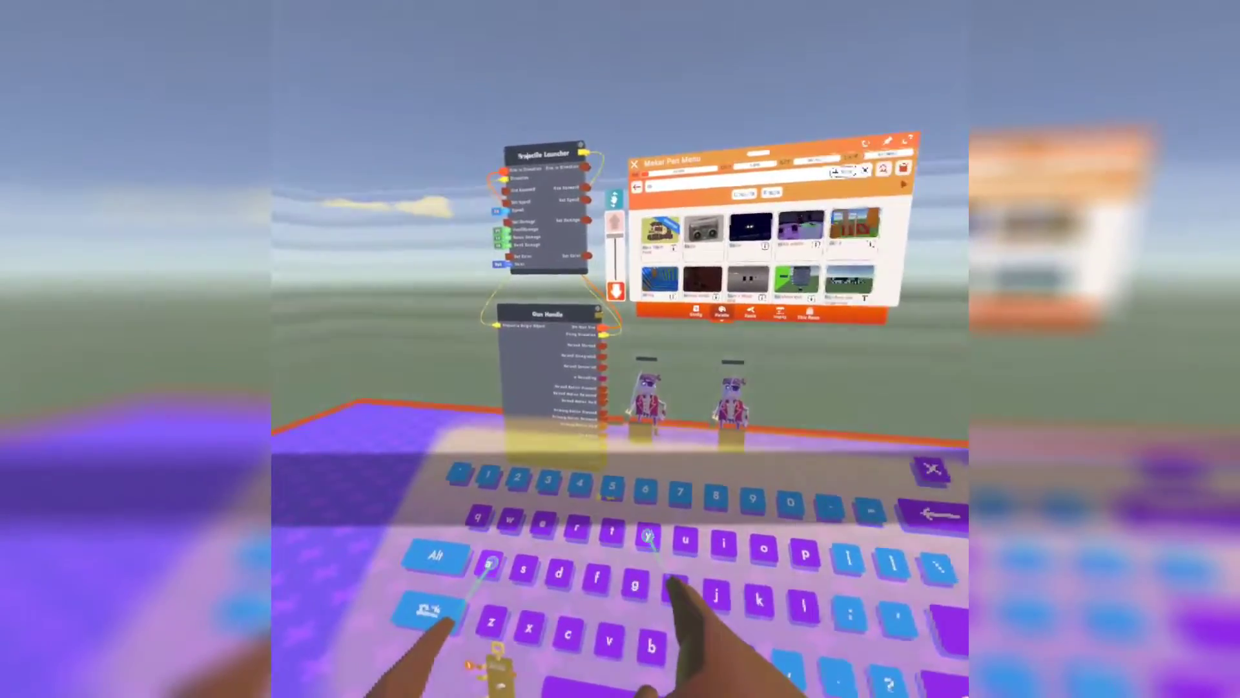
{"action": "type", "text": "cast"}
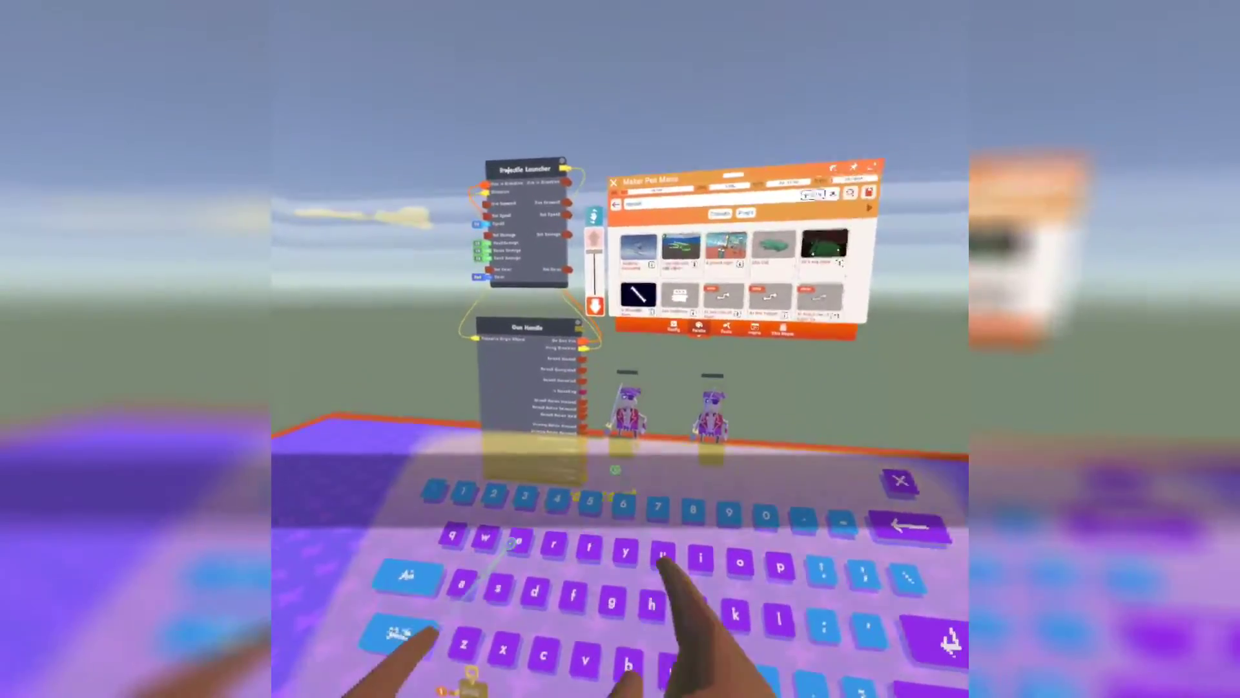
{"action": "key", "text": "Return"}
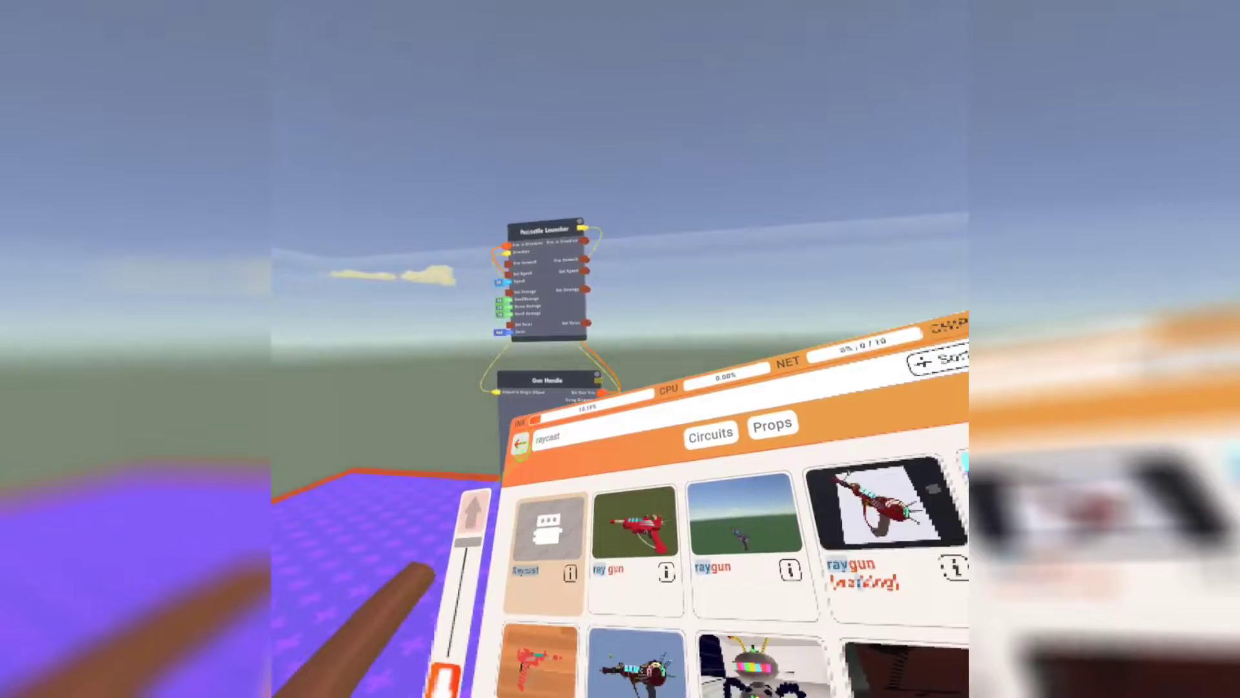
{"action": "left_click", "coordinate": [537, 518]}
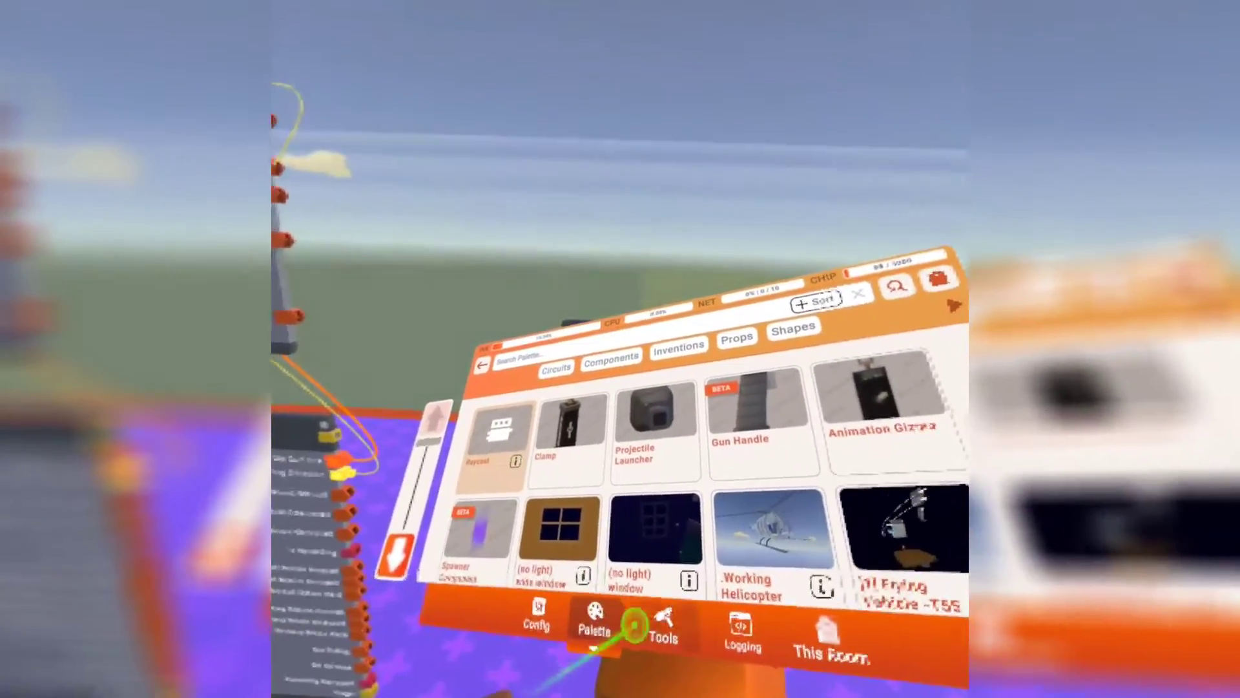
Step: Move the Raycast chip beside the Gun Handle and Projectile Launcher boards
{"action": "left_click", "coordinate": [662, 625]}
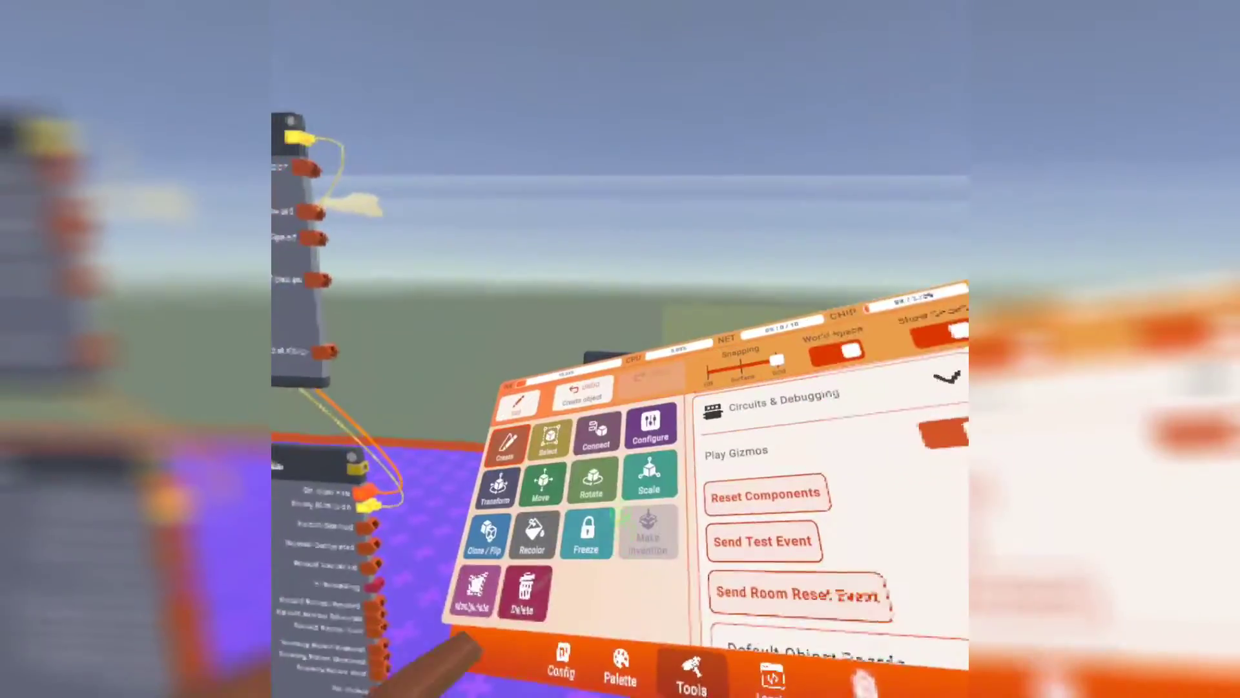
{"action": "left_click", "coordinate": [546, 506]}
{"action": "left_click_drag", "start_coordinate": [662, 451], "coordinate": [639, 538]}
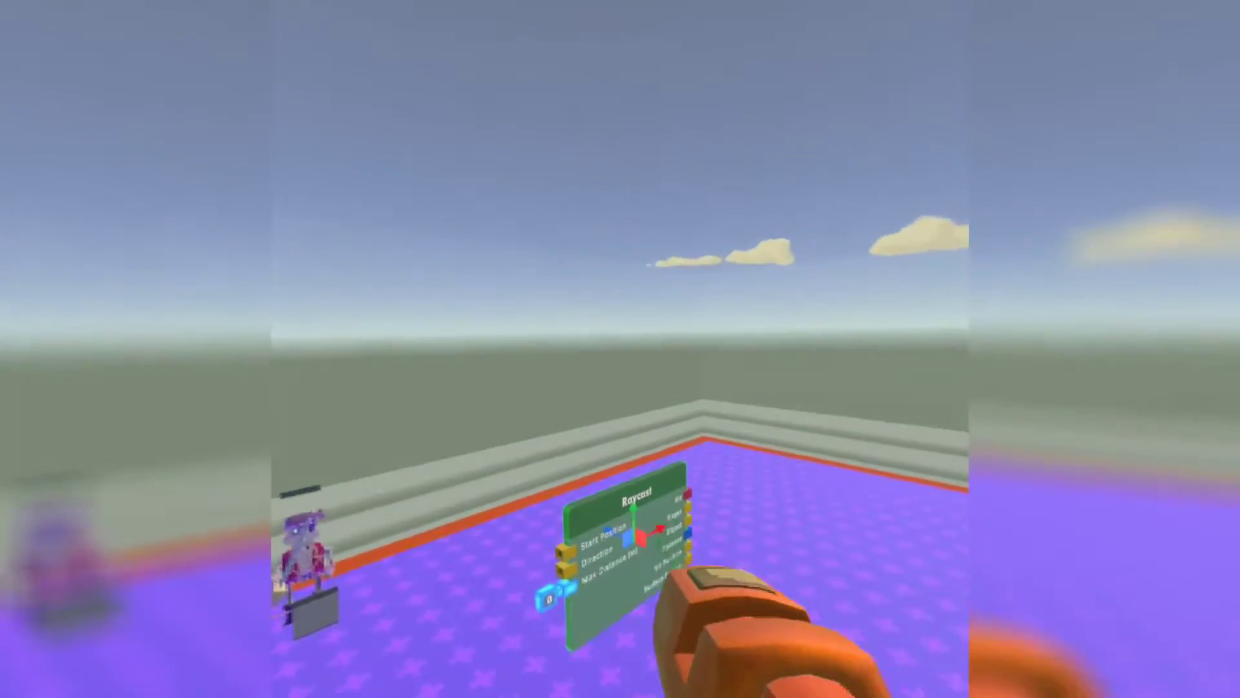
{"action": "left_click_drag", "start_coordinate": [617, 485], "coordinate": [688, 504]}
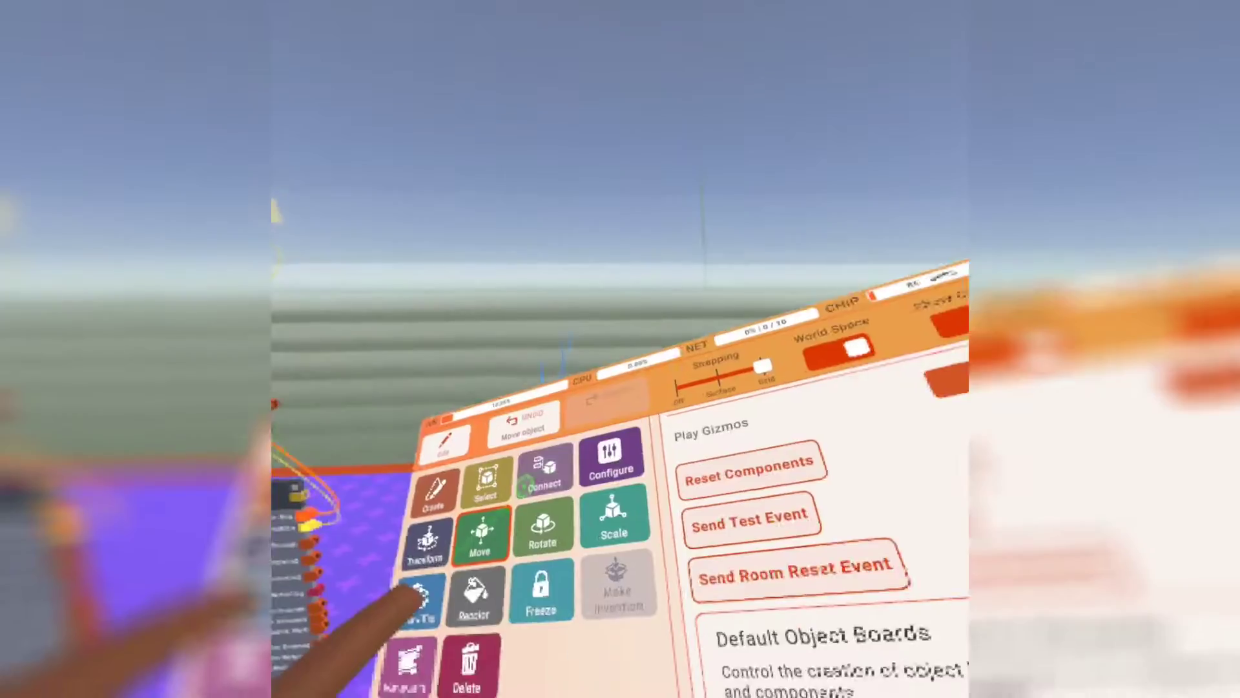
Step: Try to wire the Projectile Launcher's object output directly to the Raycast chip's Start Position
{"action": "left_click", "coordinate": [527, 485]}
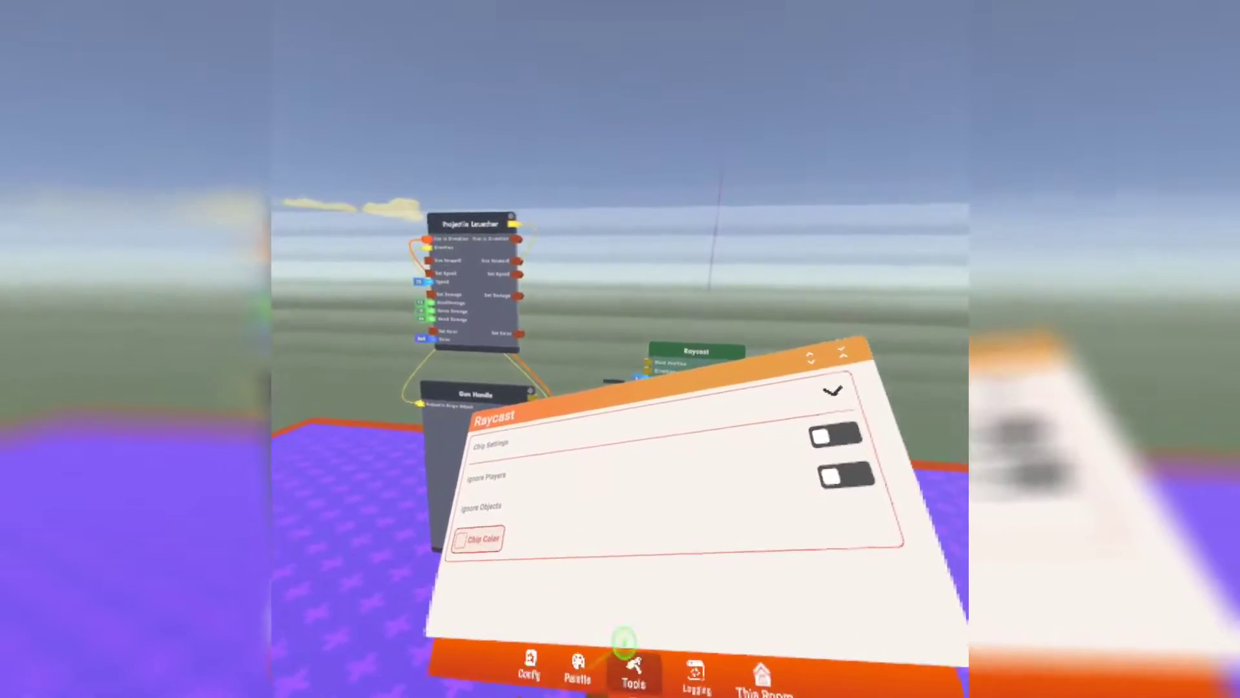
{"action": "left_click", "coordinate": [627, 646]}
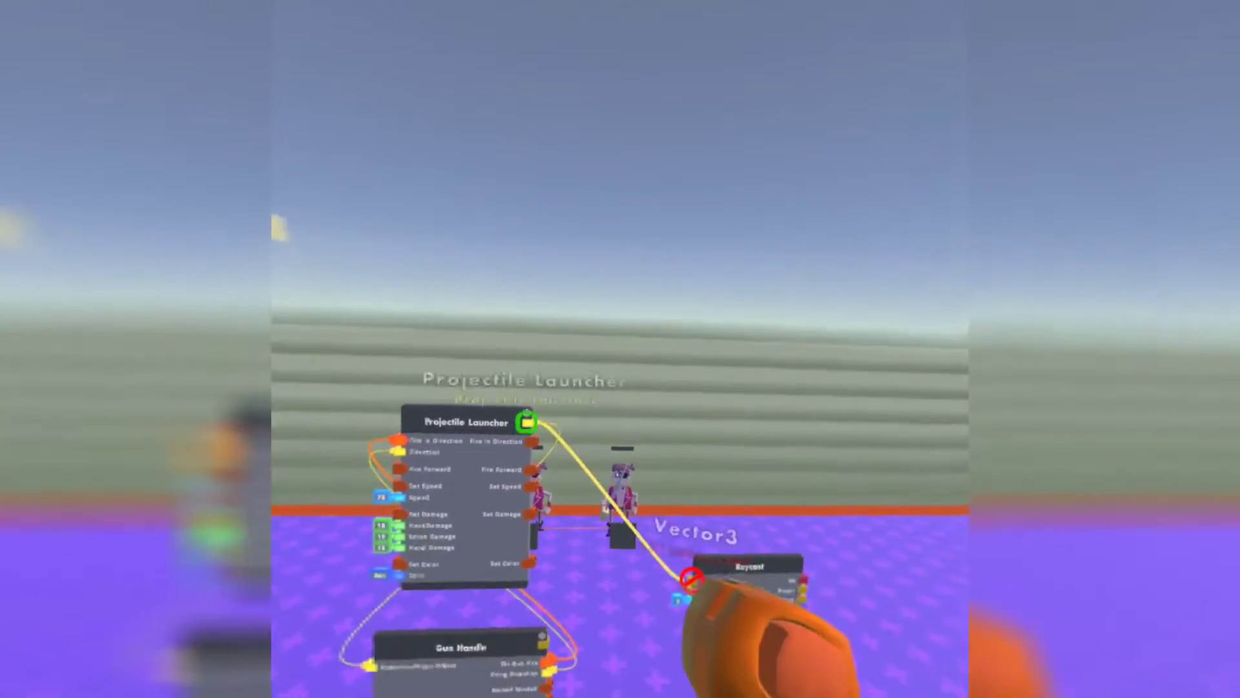
{"action": "left_click_drag", "start_coordinate": [691, 580], "coordinate": [692, 581]}
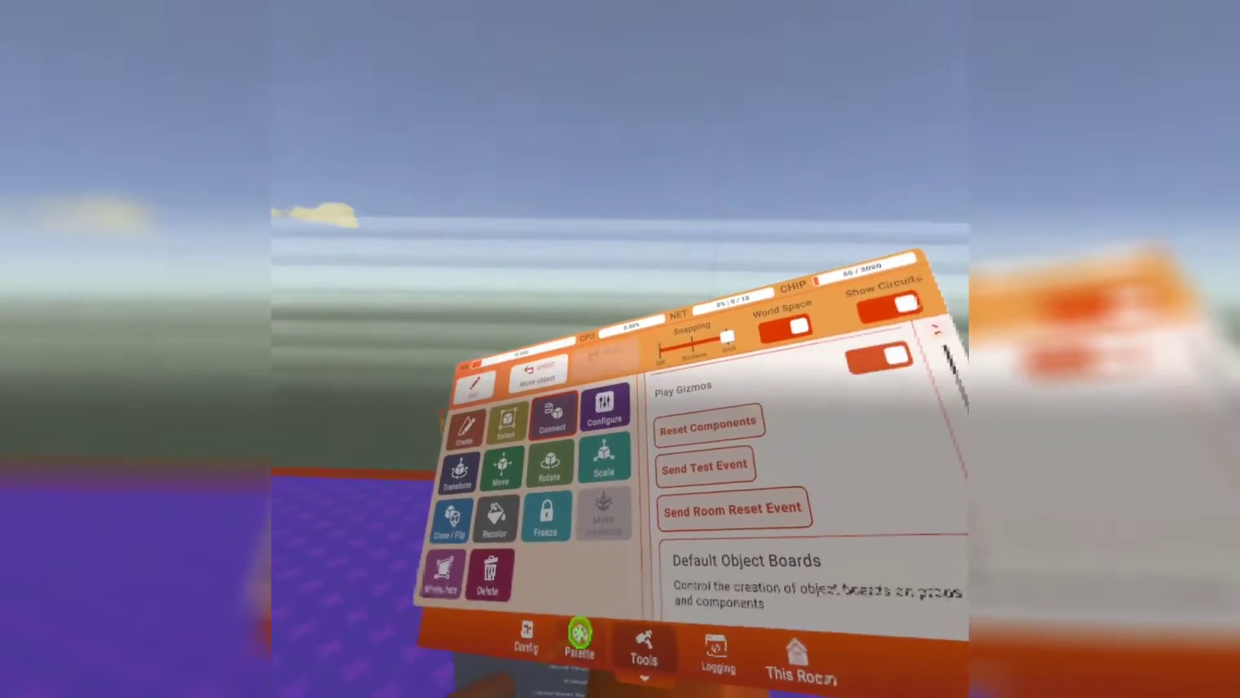
Step: Search the palette for "get positi" and place a Get Position chip between the Projectile Launcher board and the Raycast chip
{"action": "left_click", "coordinate": [580, 633]}
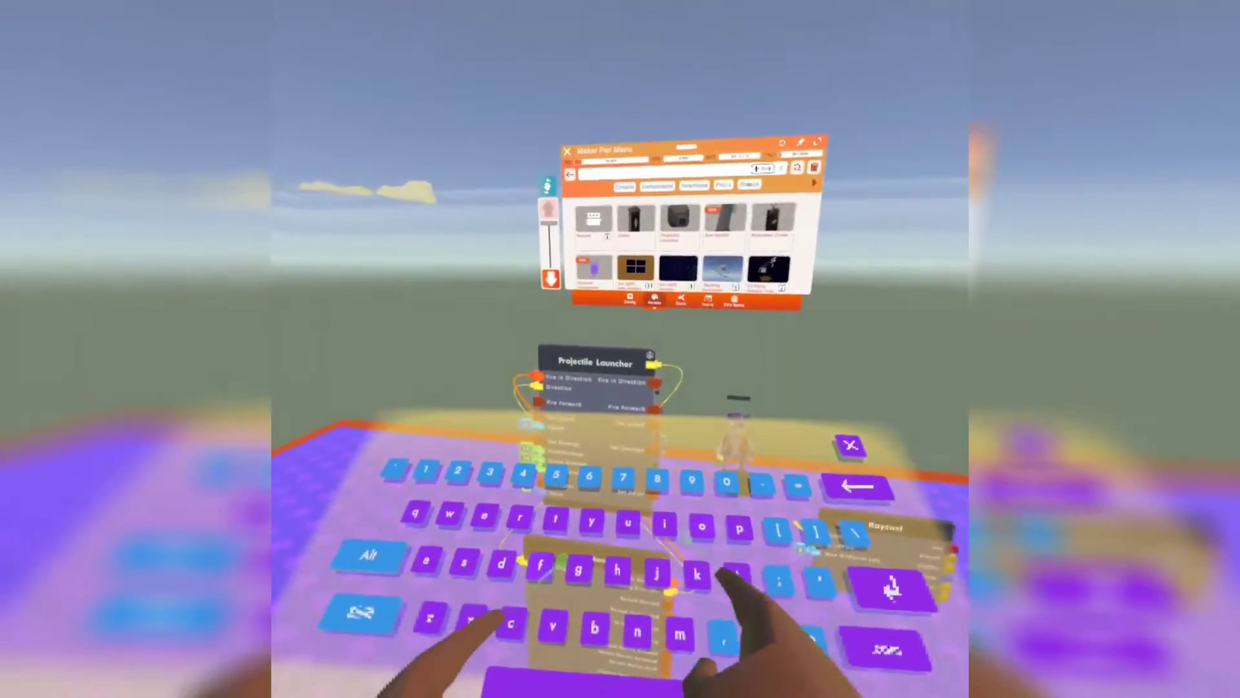
{"action": "type", "text": "get "}
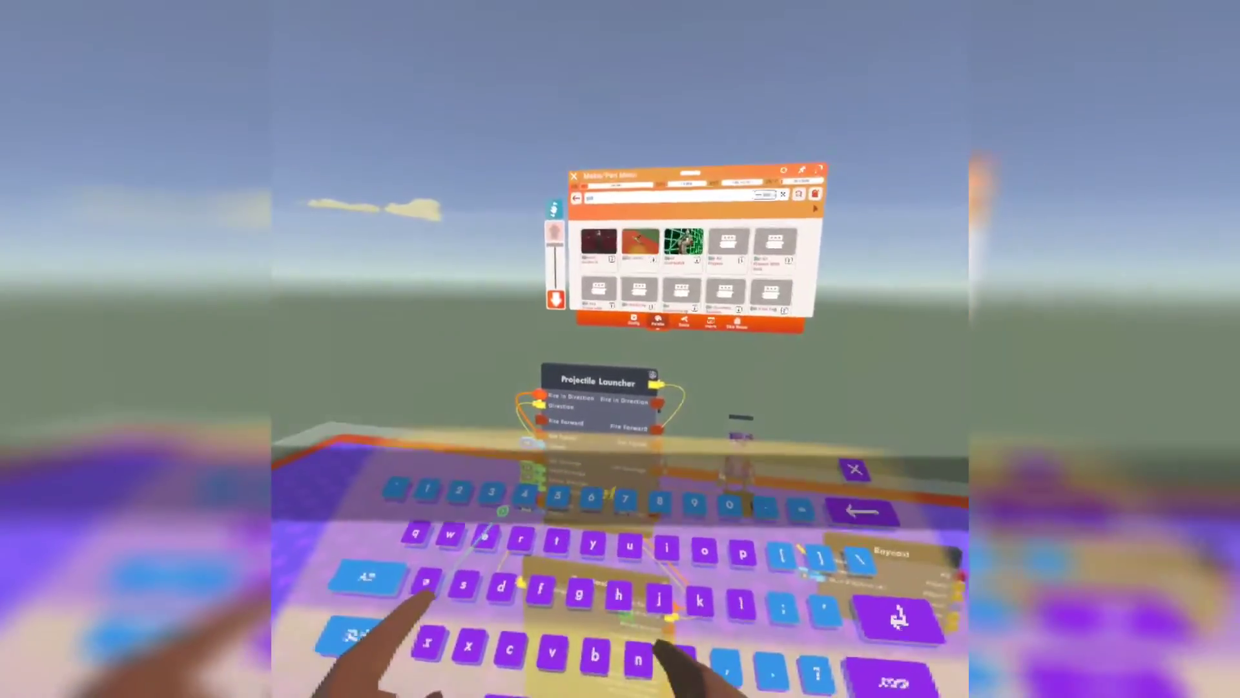
{"action": "type", "text": "pos"}
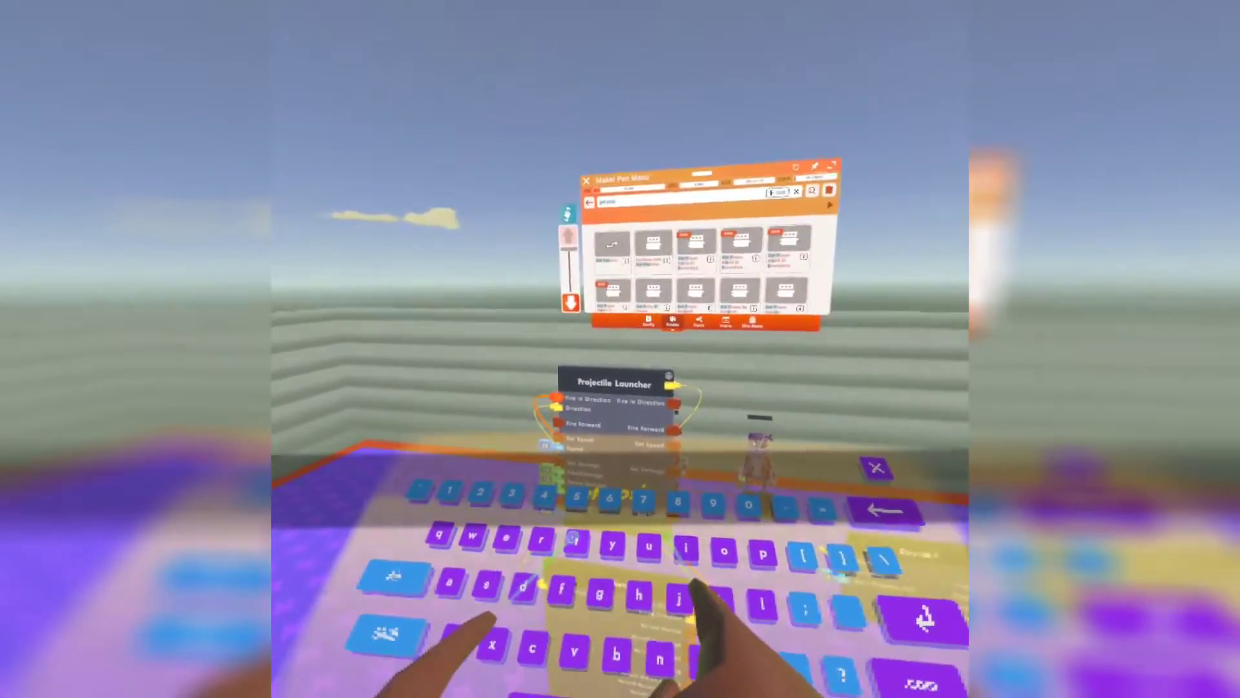
{"action": "type", "text": "iti"}
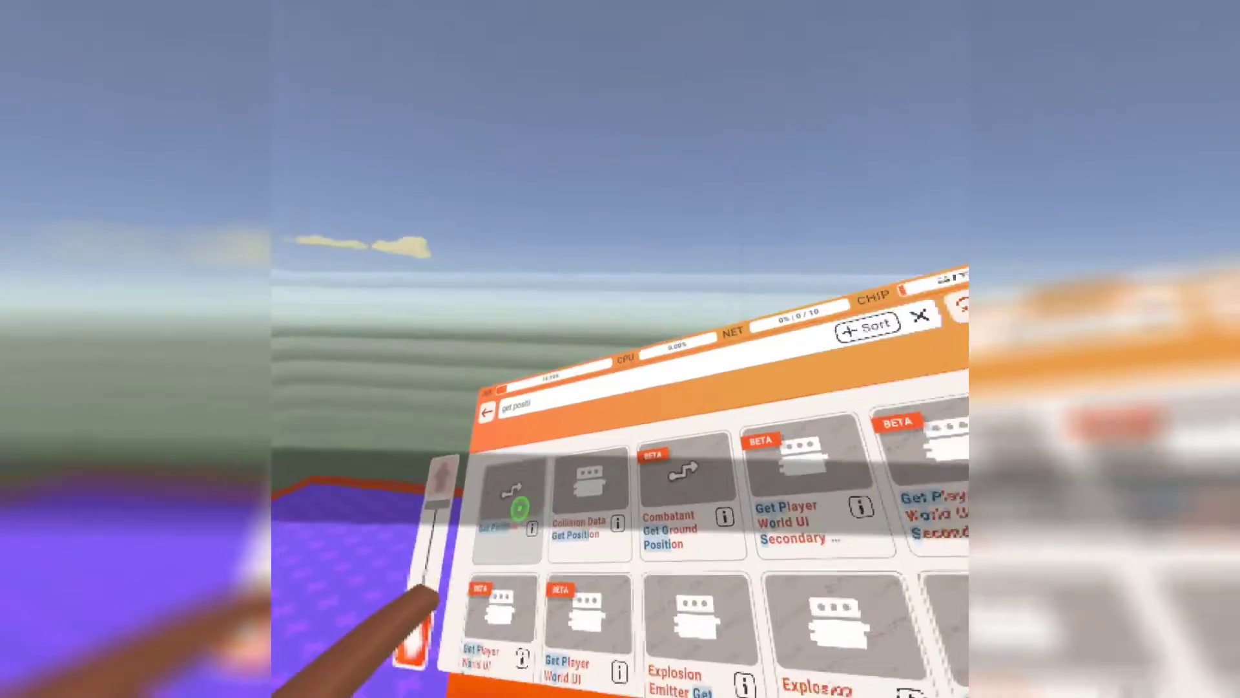
{"action": "left_click", "coordinate": [515, 504]}
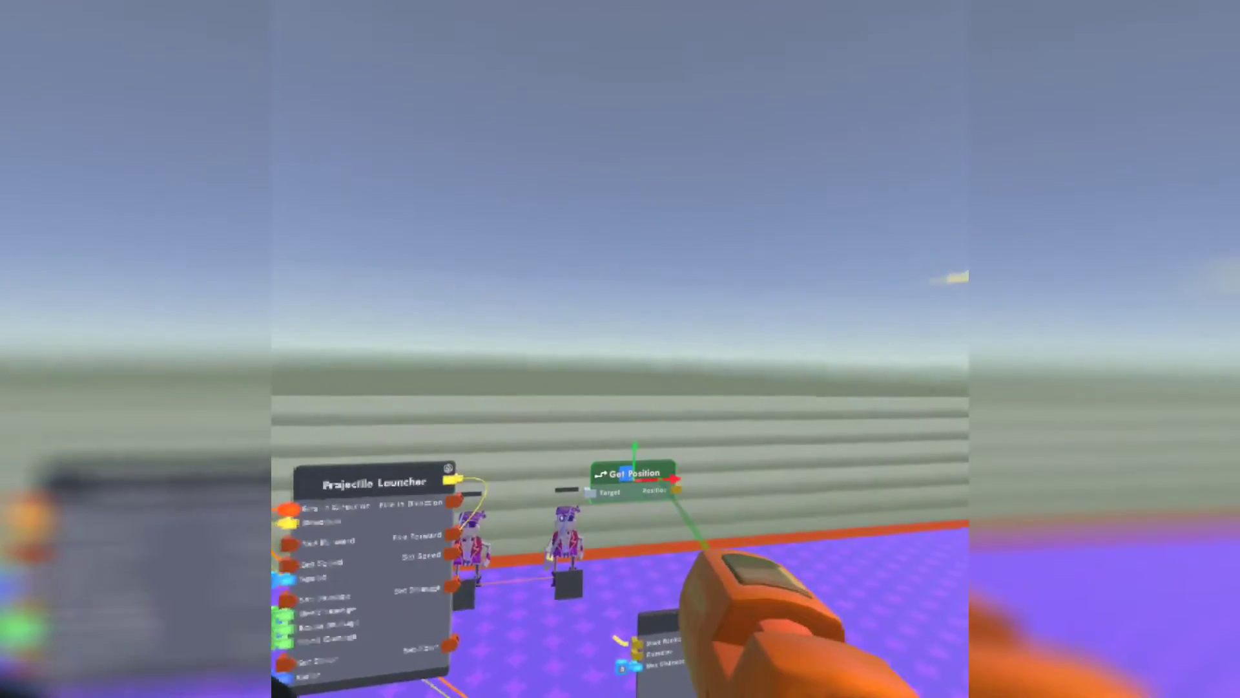
{"action": "left_click_drag", "start_coordinate": [661, 464], "coordinate": [632, 449]}
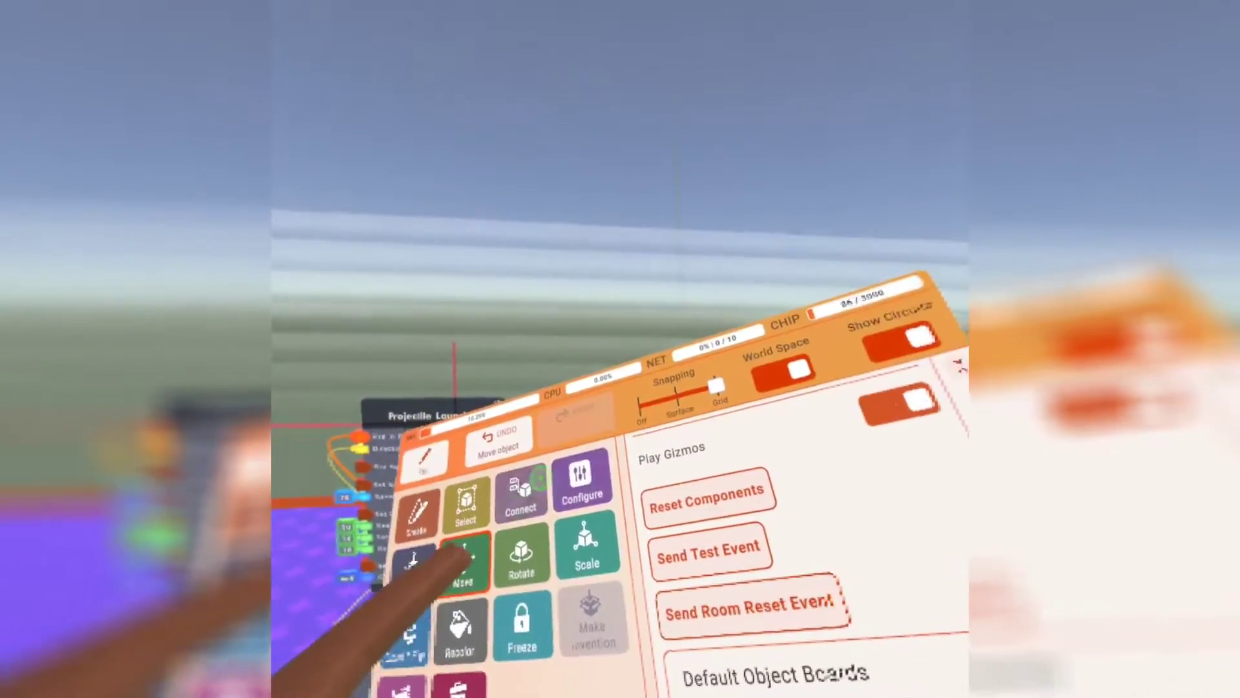
Step: Wire the Projectile Launcher's object output to Get Position's Target and its Position output to the Raycast's Start Position
{"action": "left_click", "coordinate": [540, 478]}
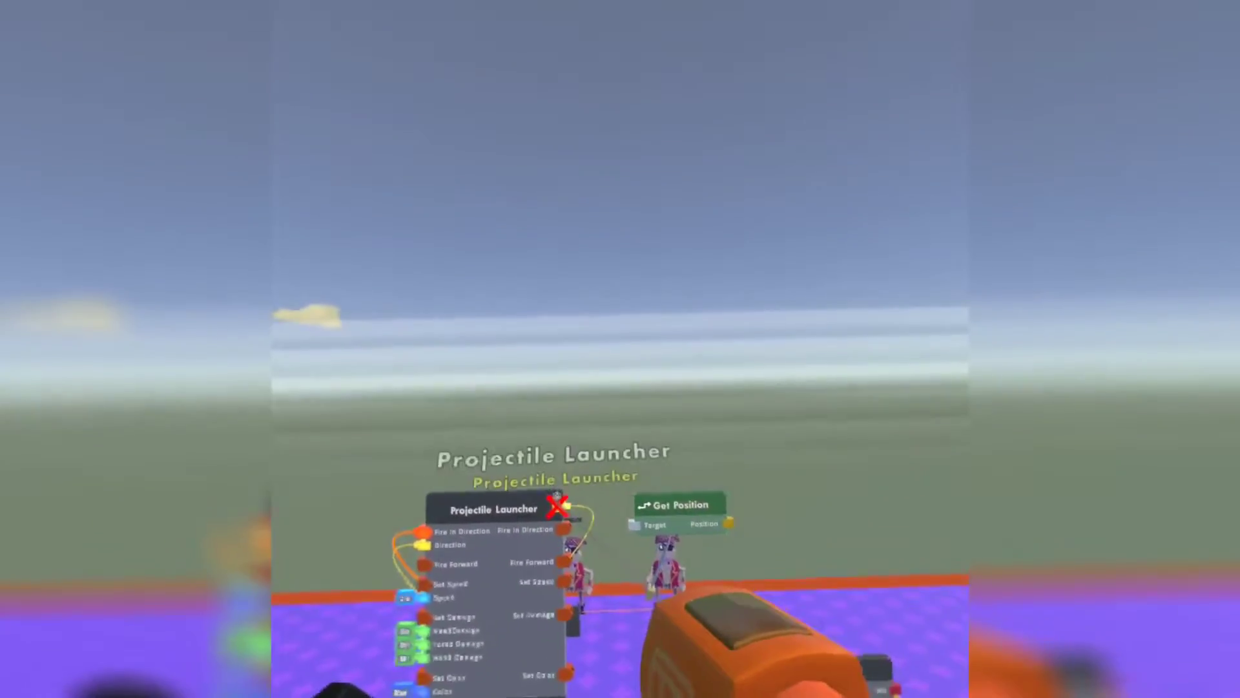
{"action": "left_click_drag", "start_coordinate": [591, 489], "coordinate": [639, 579]}
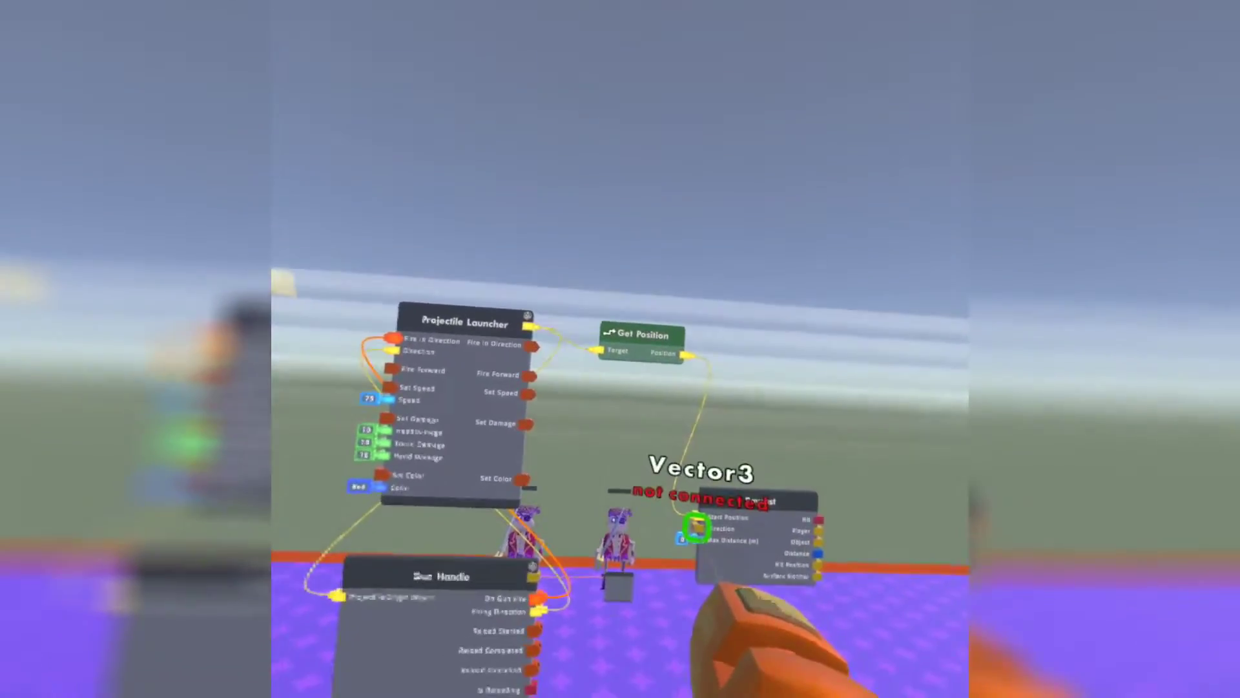
{"action": "key", "text": "Escape"}
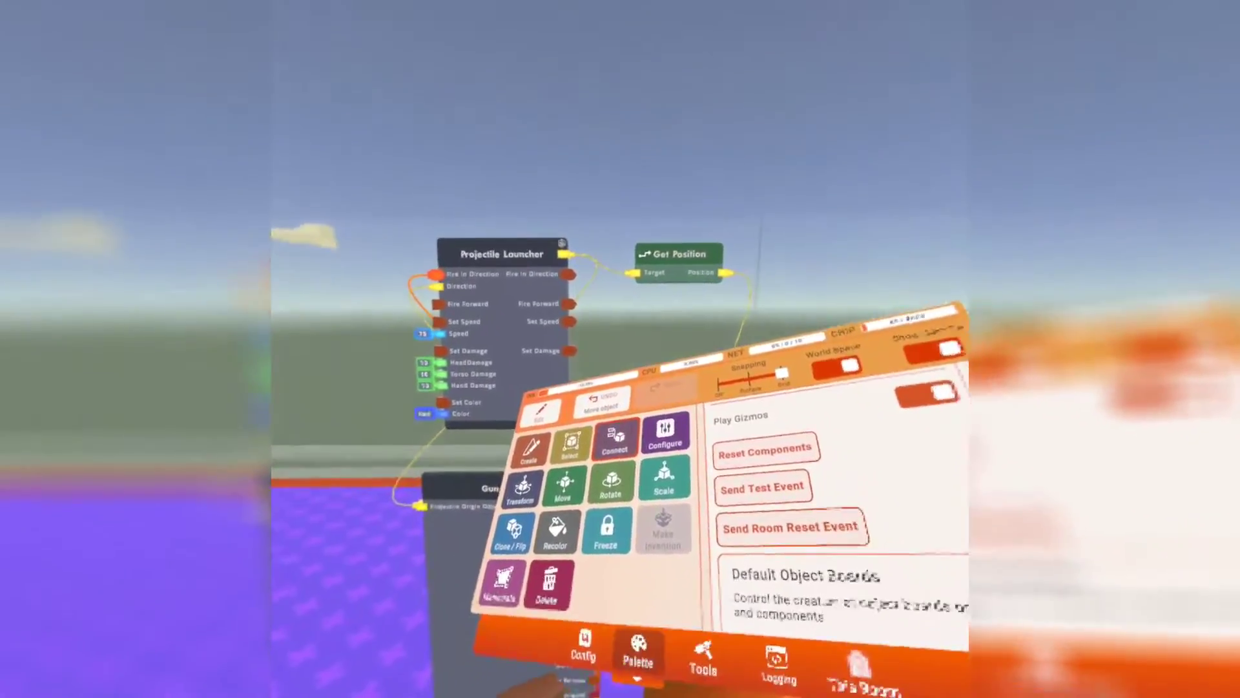
Step: Search the palette for "get for" and place a Get Forward Vector chip just below the Get Position chip
{"action": "left_click", "coordinate": [638, 652]}
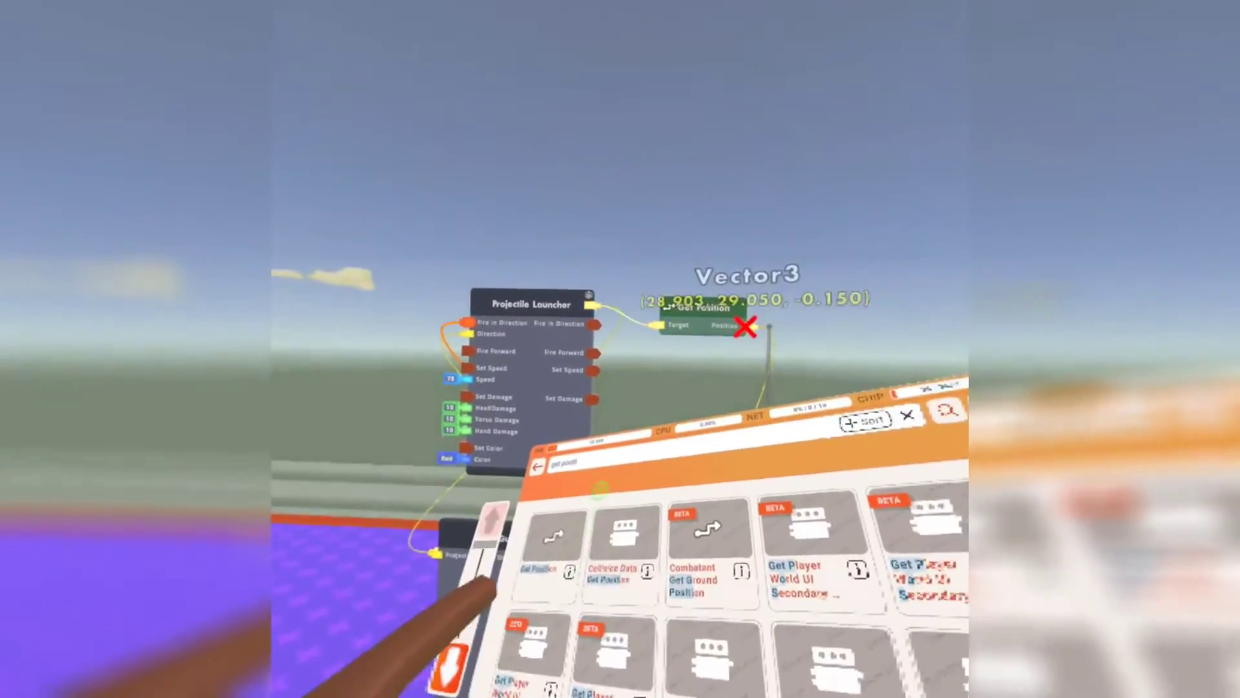
{"action": "key", "text": "Escape"}
{"action": "key", "text": "Escape"}
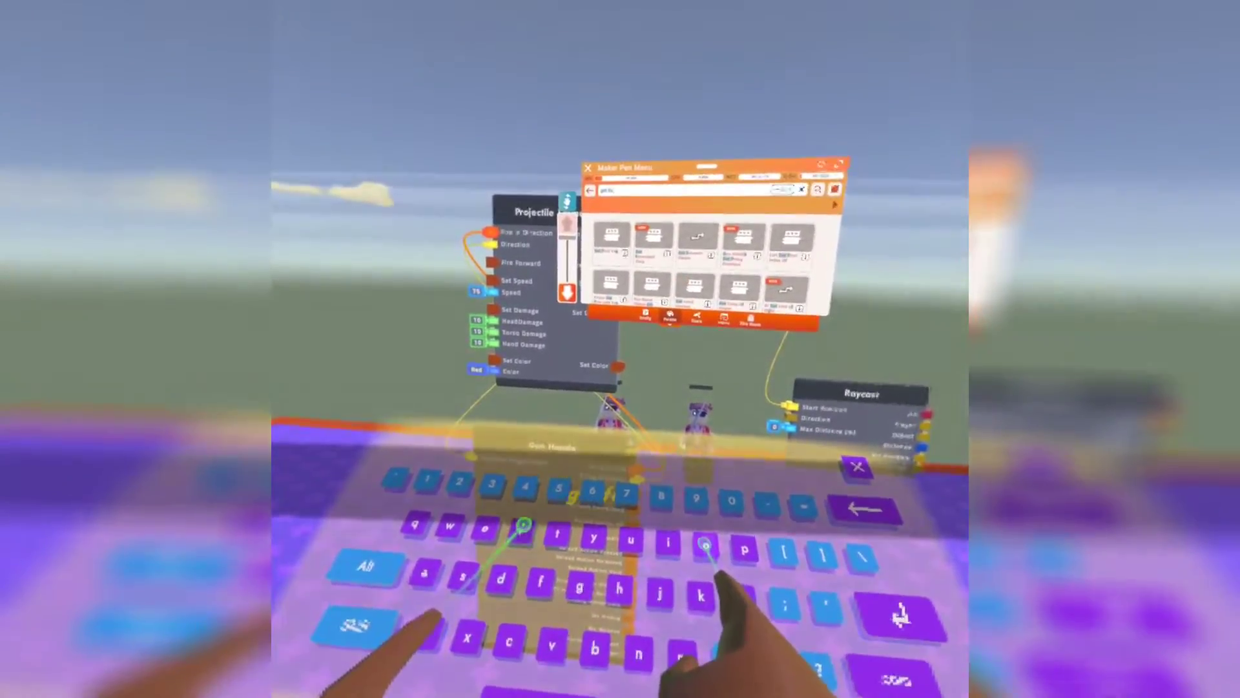
{"action": "left_click", "coordinate": [705, 546]}
{"action": "left_click", "coordinate": [523, 524]}
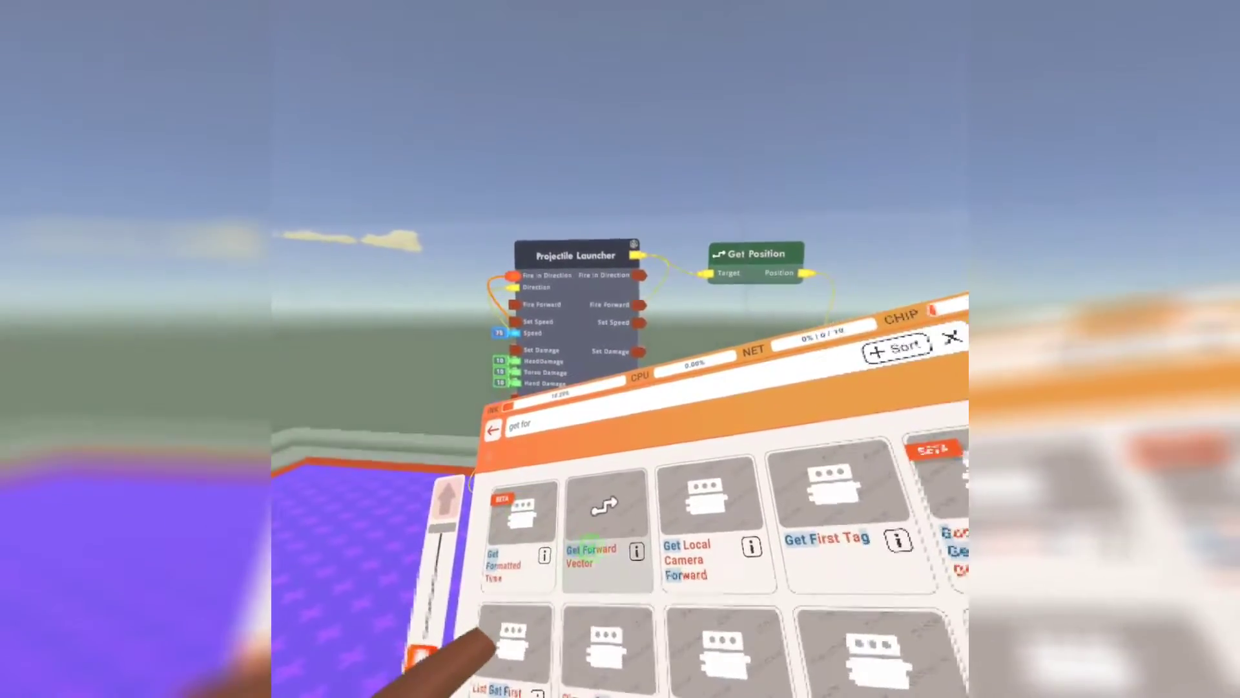
{"action": "left_click", "coordinate": [625, 549]}
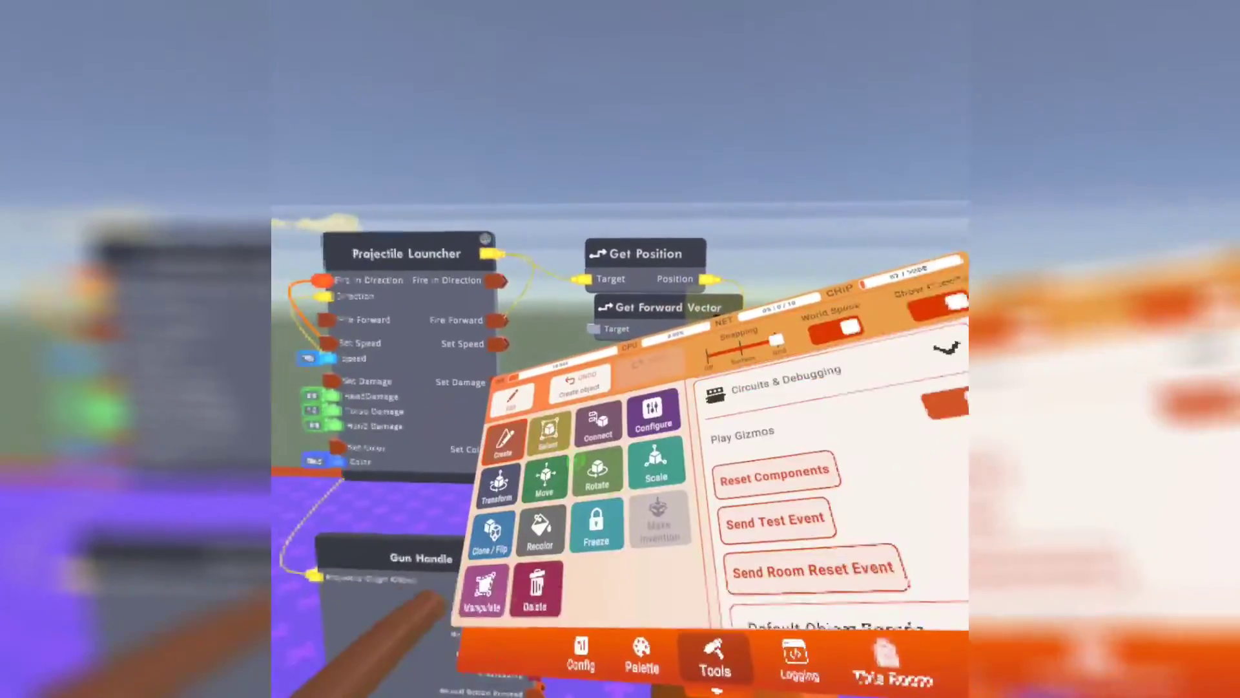
Step: Move Get Forward Vector lower and wire it from the Projectile Launcher's object output to the Raycast's Direction input
{"action": "left_click", "coordinate": [556, 503]}
{"action": "left_click", "coordinate": [623, 453]}
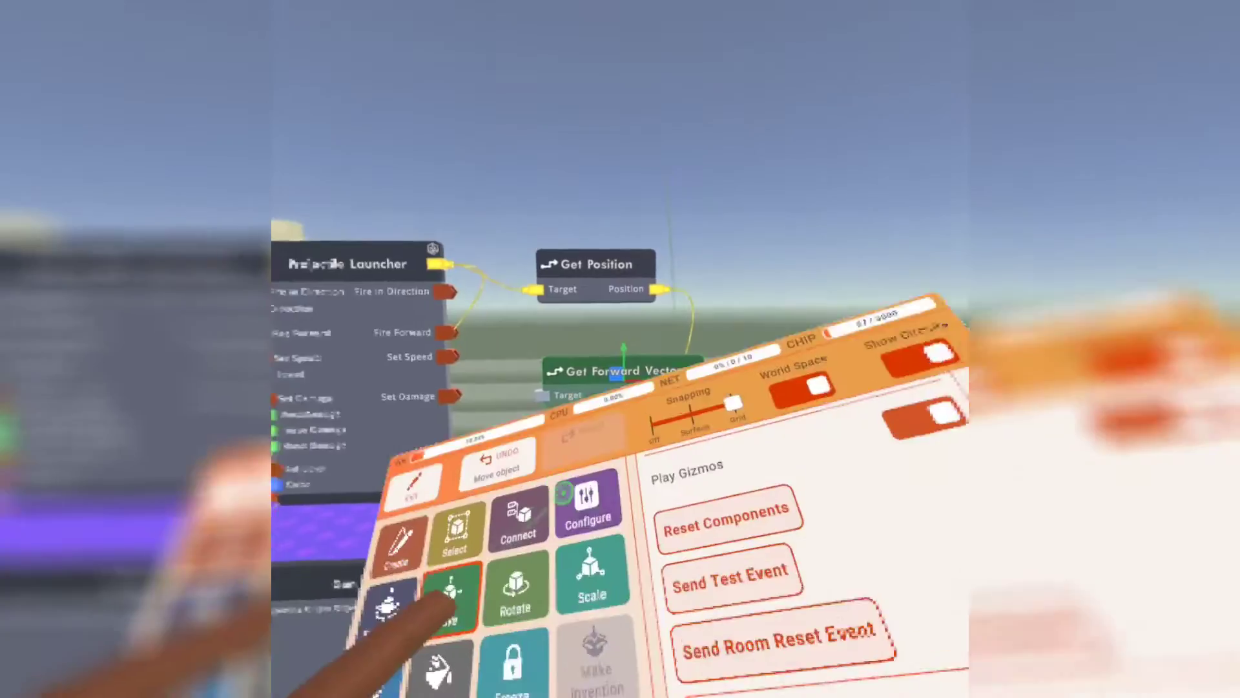
{"action": "left_click", "coordinate": [544, 533]}
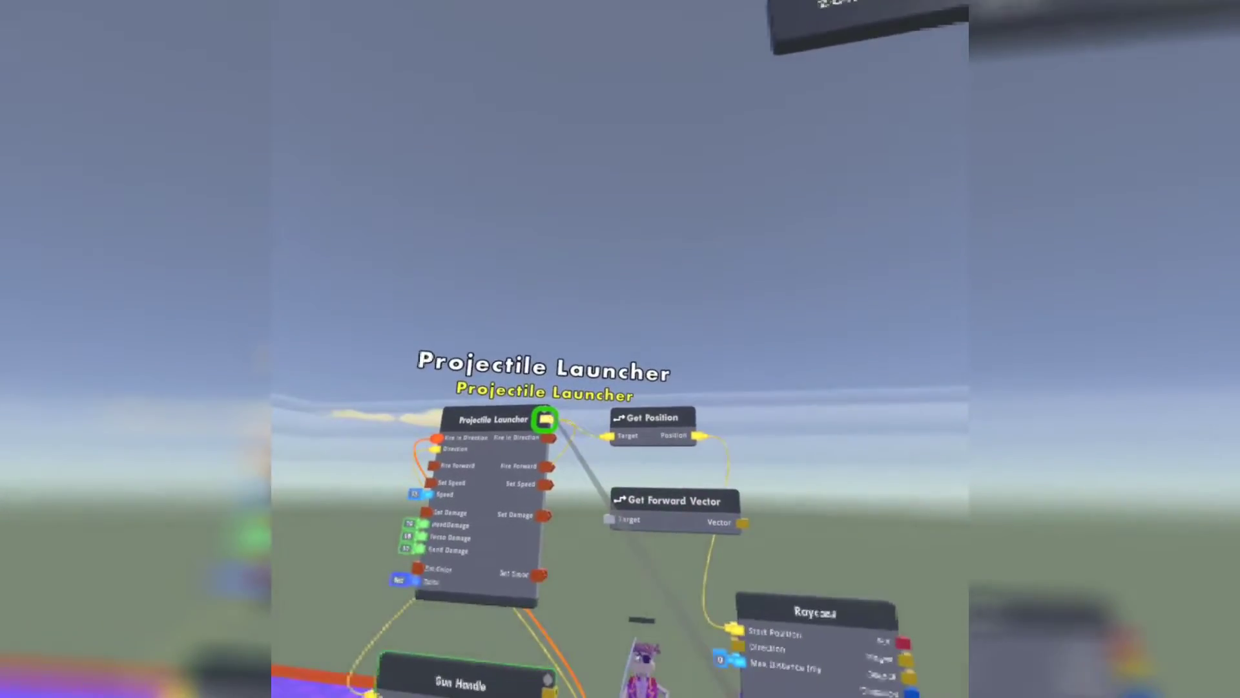
{"action": "mouse_move", "coordinate": [584, 462]}
{"action": "left_mouse_down"}
{"action": "mouse_move", "coordinate": [598, 506]}
{"action": "mouse_move", "coordinate": [587, 468]}
{"action": "left_mouse_up"}
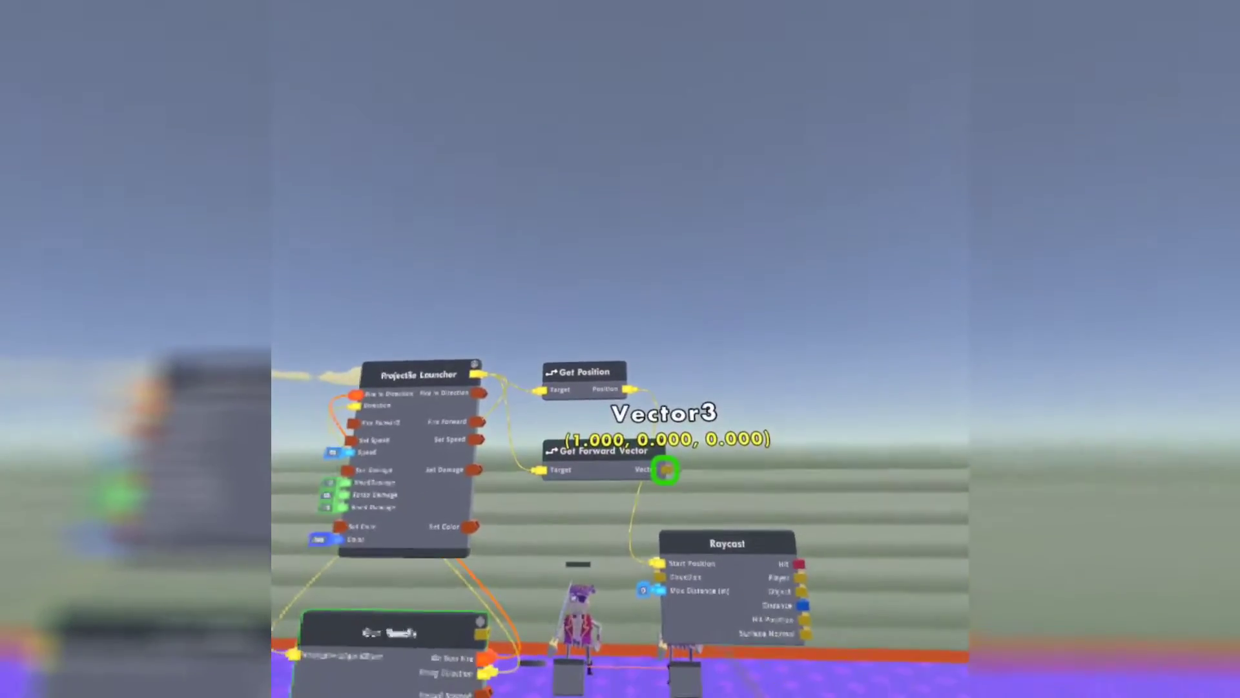
{"action": "left_click_drag", "start_coordinate": [665, 471], "coordinate": [686, 526]}
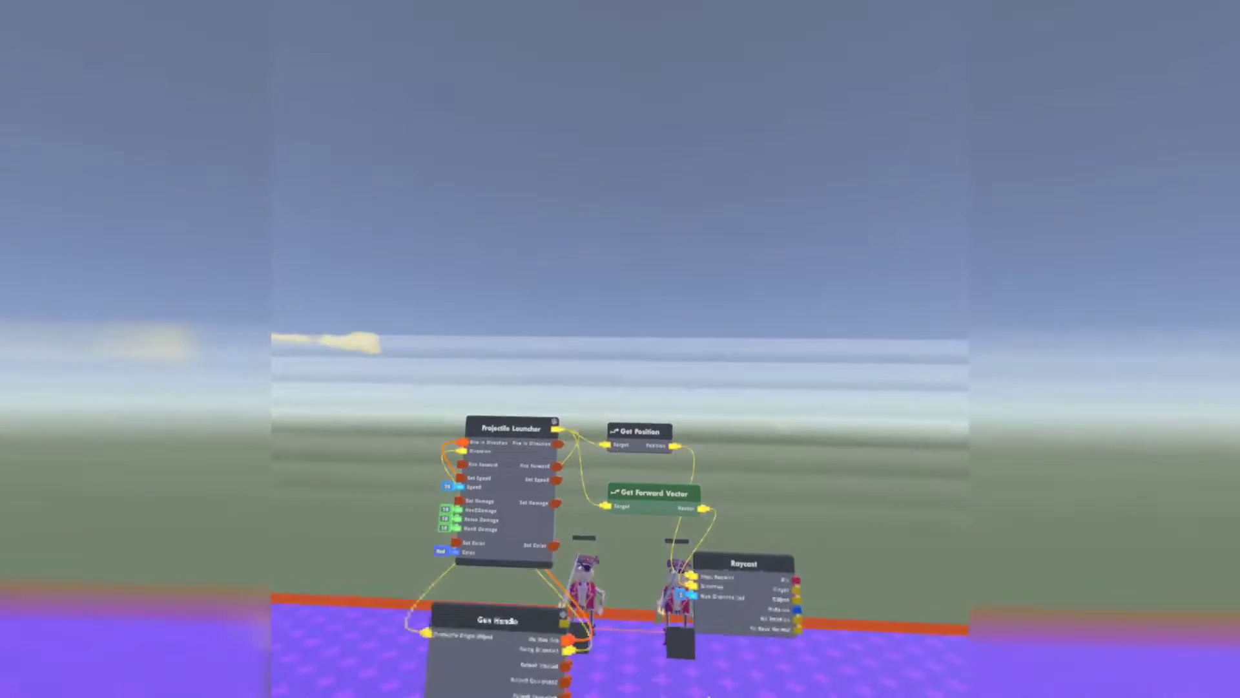
Step: Move the Get Position and Get Forward Vector chips above the Projectile Launcher board, with Get Position uppermost
{"action": "mouse_move", "coordinate": [598, 589]}
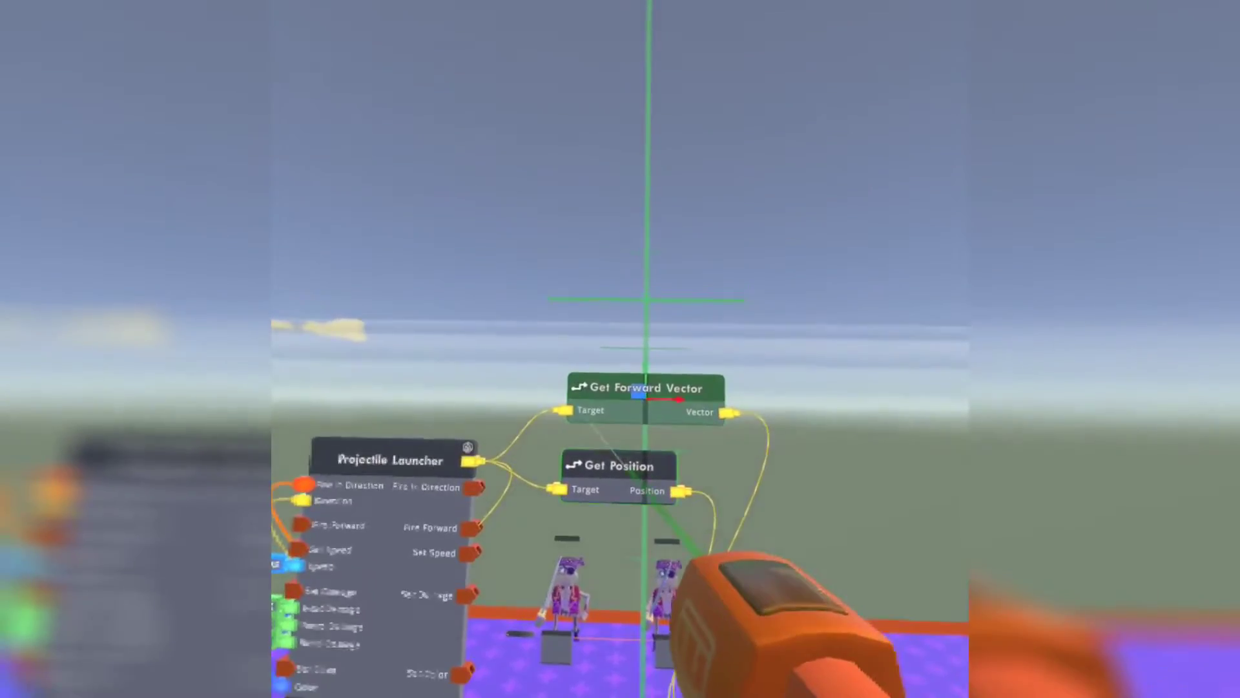
{"action": "left_click_drag", "start_coordinate": [624, 444], "coordinate": [618, 336]}
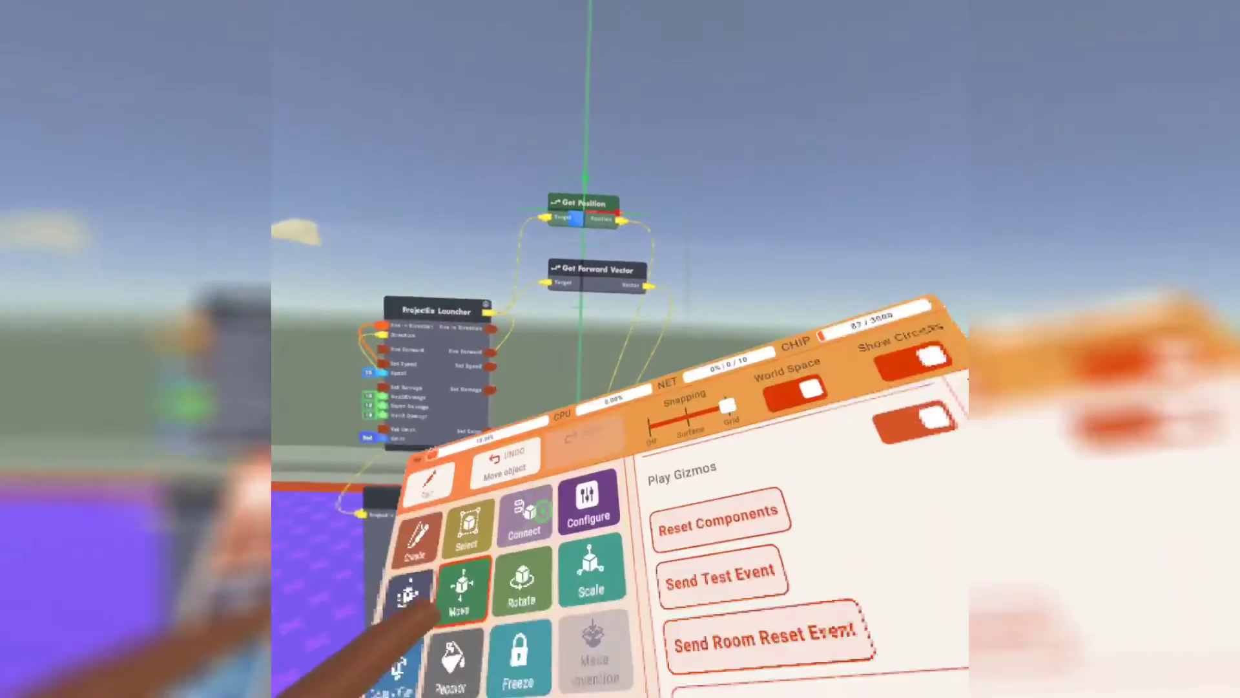
Step: Set the Raycast chip's Max Distance to 999 m
{"action": "left_click", "coordinate": [543, 511]}
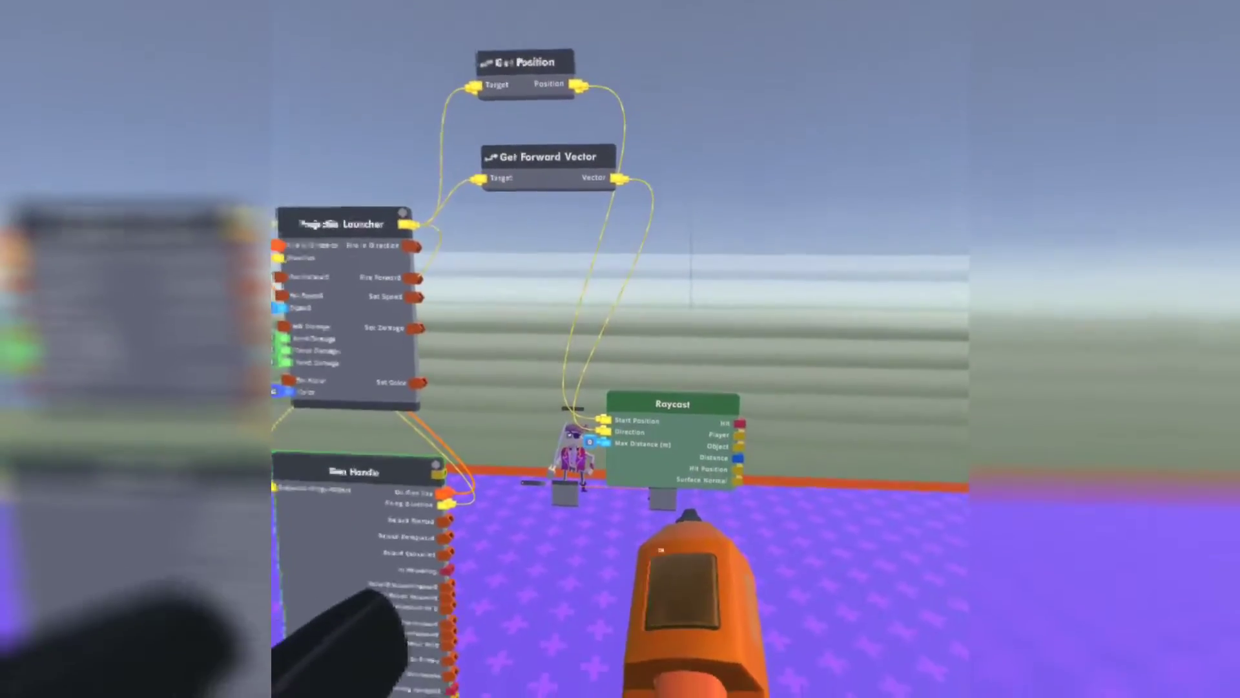
{"action": "left_click", "coordinate": [602, 479]}
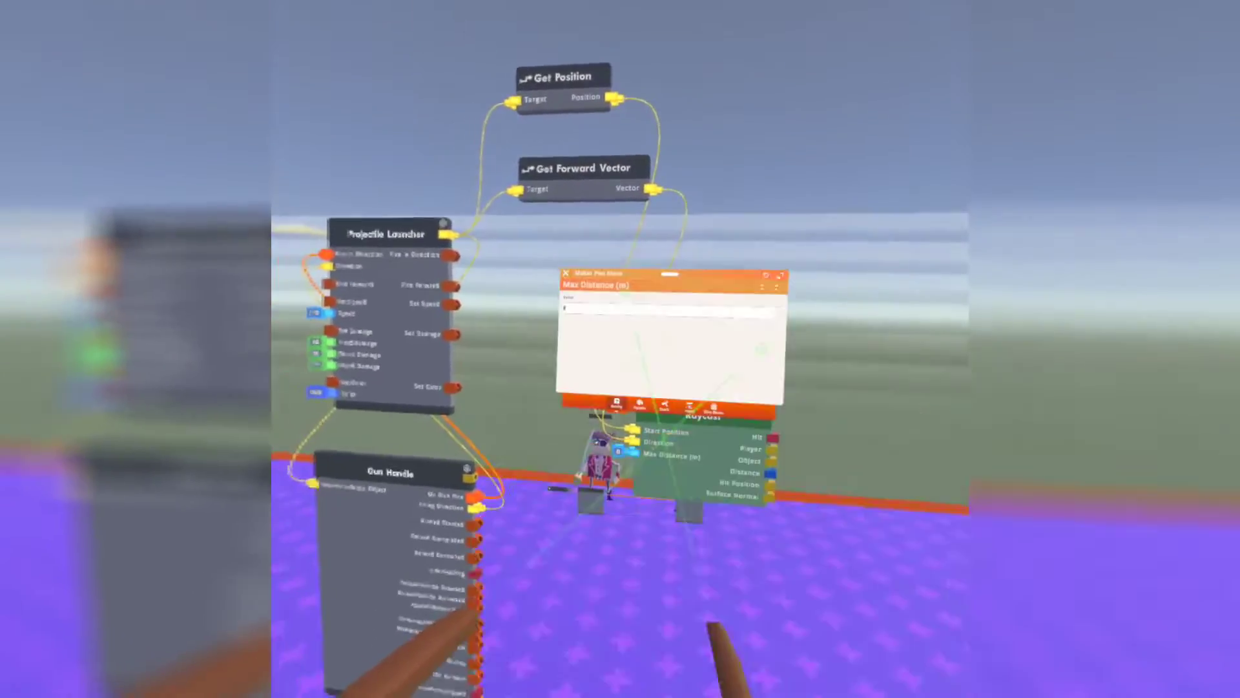
{"action": "left_click", "coordinate": [717, 313]}
{"action": "type", "text": "999"}
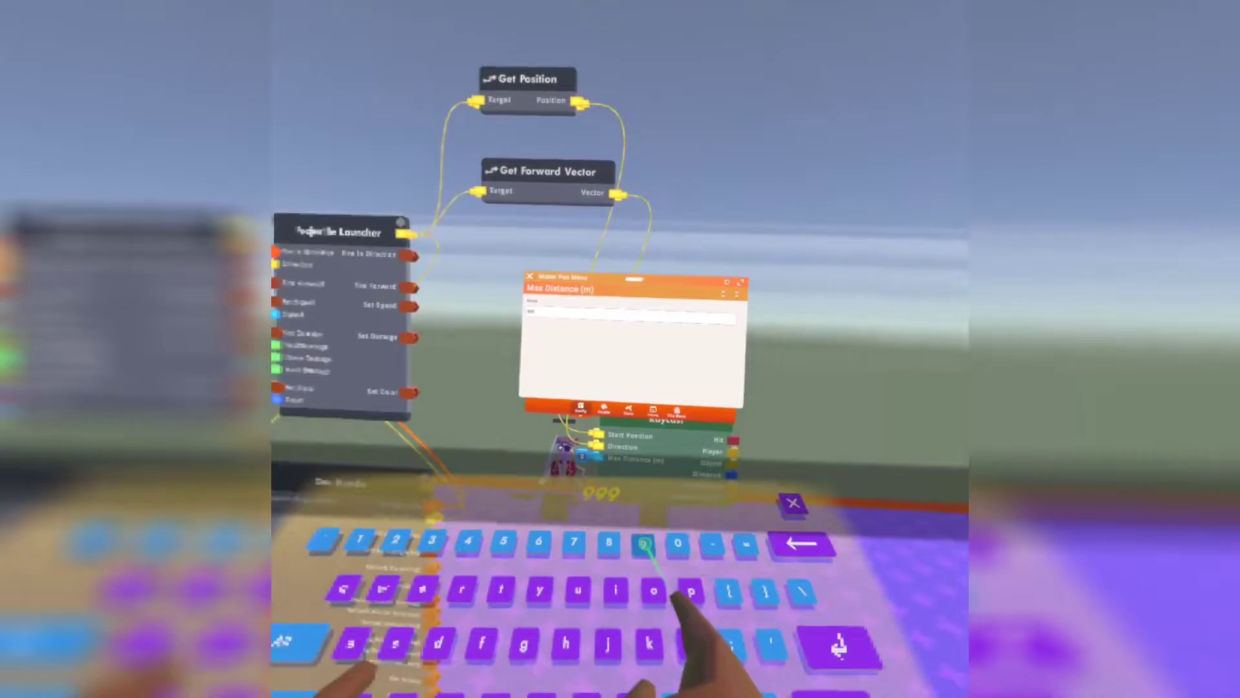
{"action": "key", "text": "Return"}
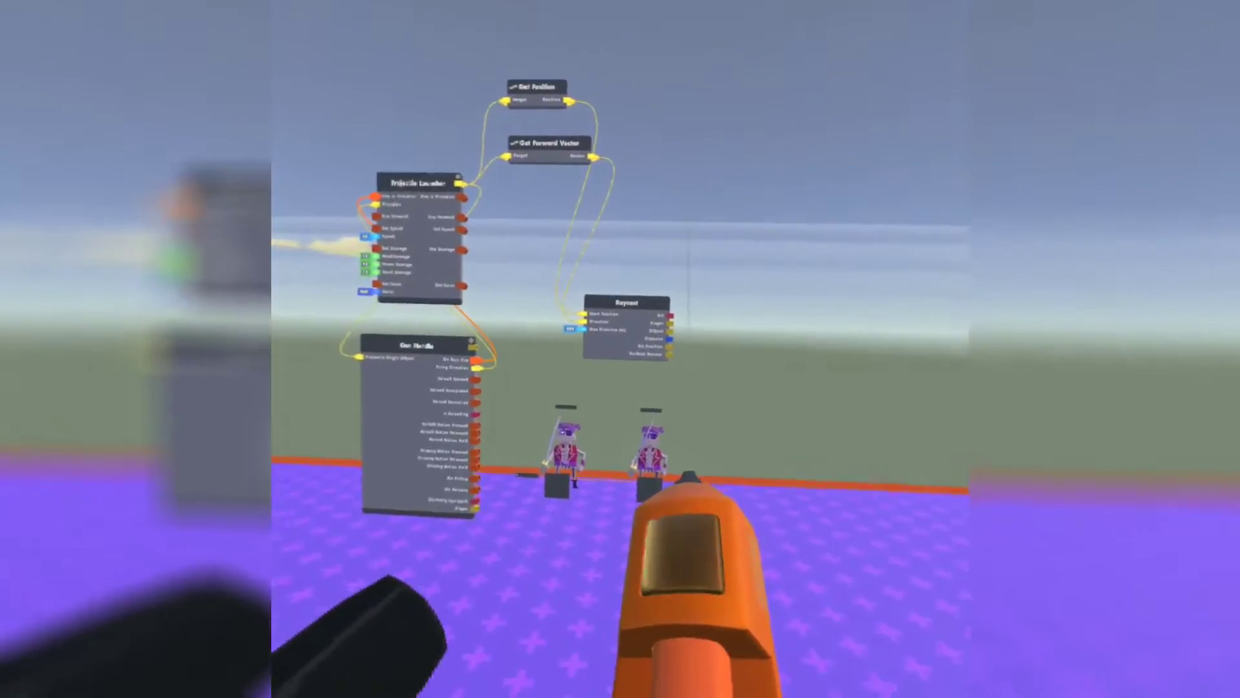
Step: Search the palette for "rec" and place a From Rec Room Object chip beside the Spawner Component board
{"action": "left_click", "coordinate": [556, 623]}
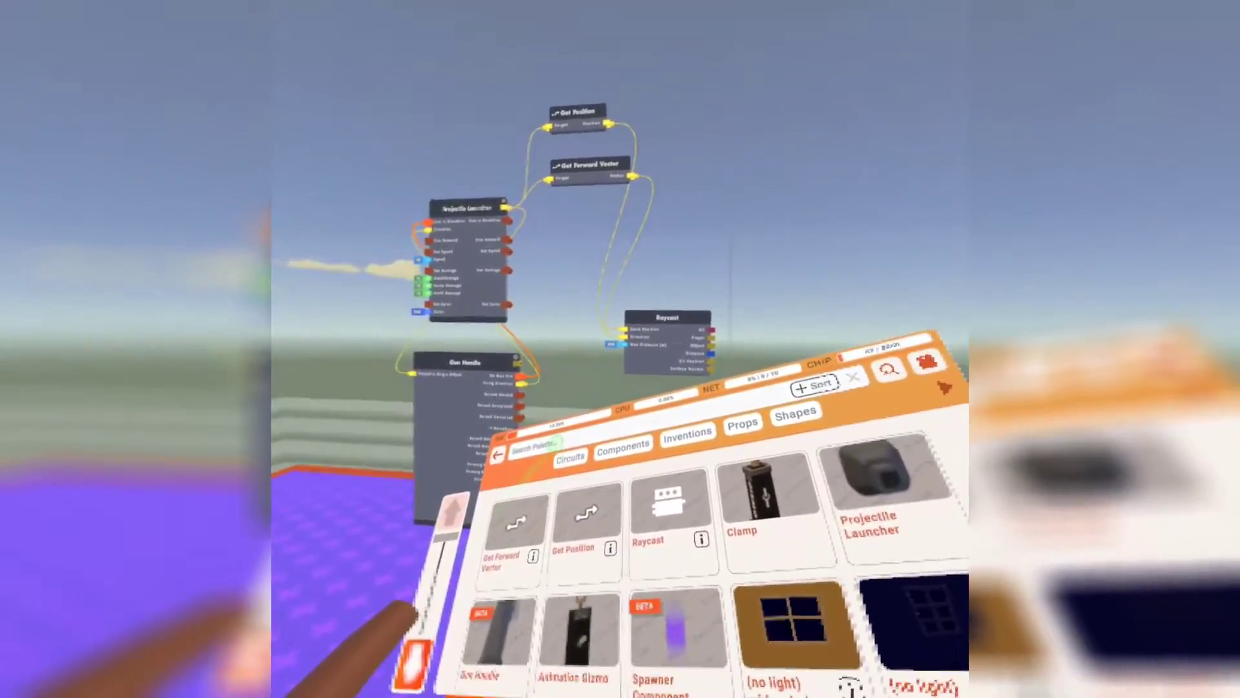
{"action": "left_click", "coordinate": [556, 444]}
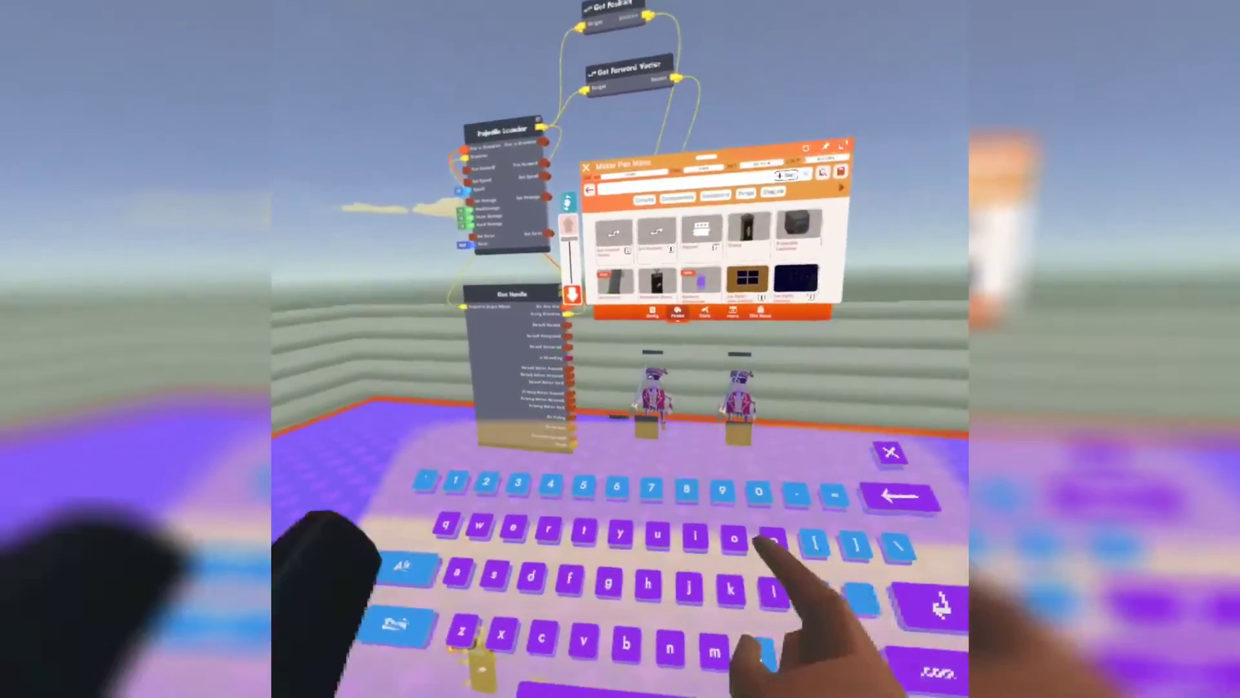
{"action": "type", "text": "rev"}
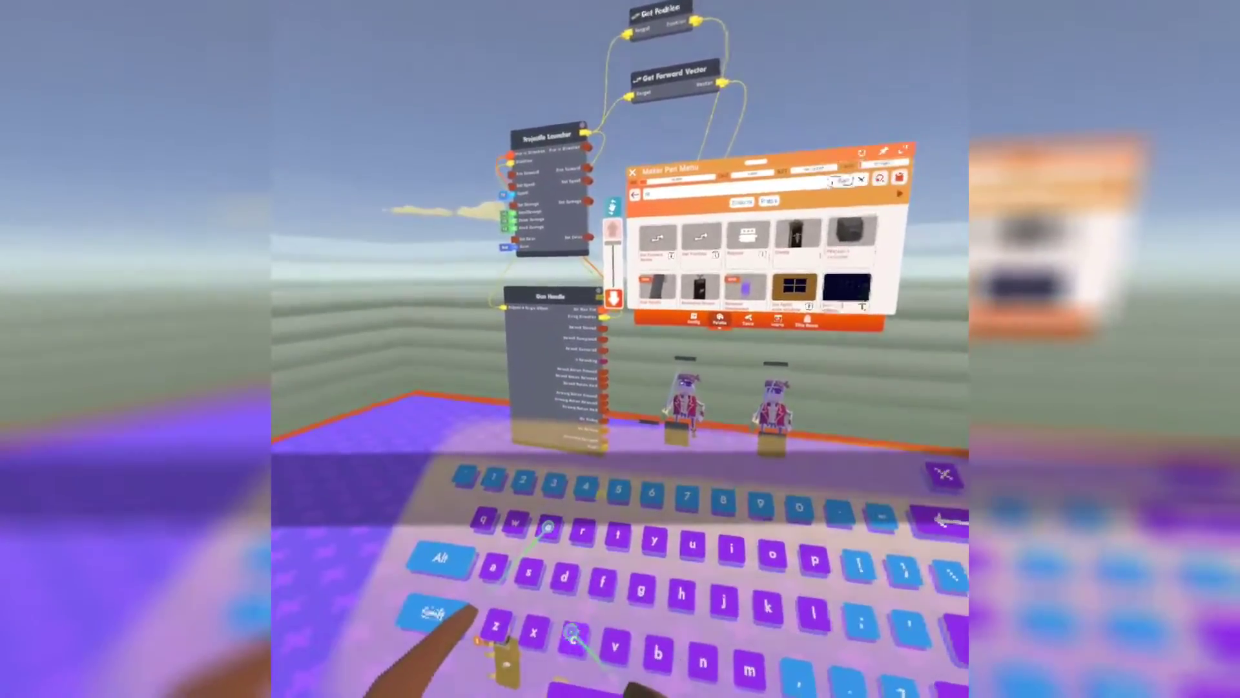
{"action": "key", "text": "Return"}
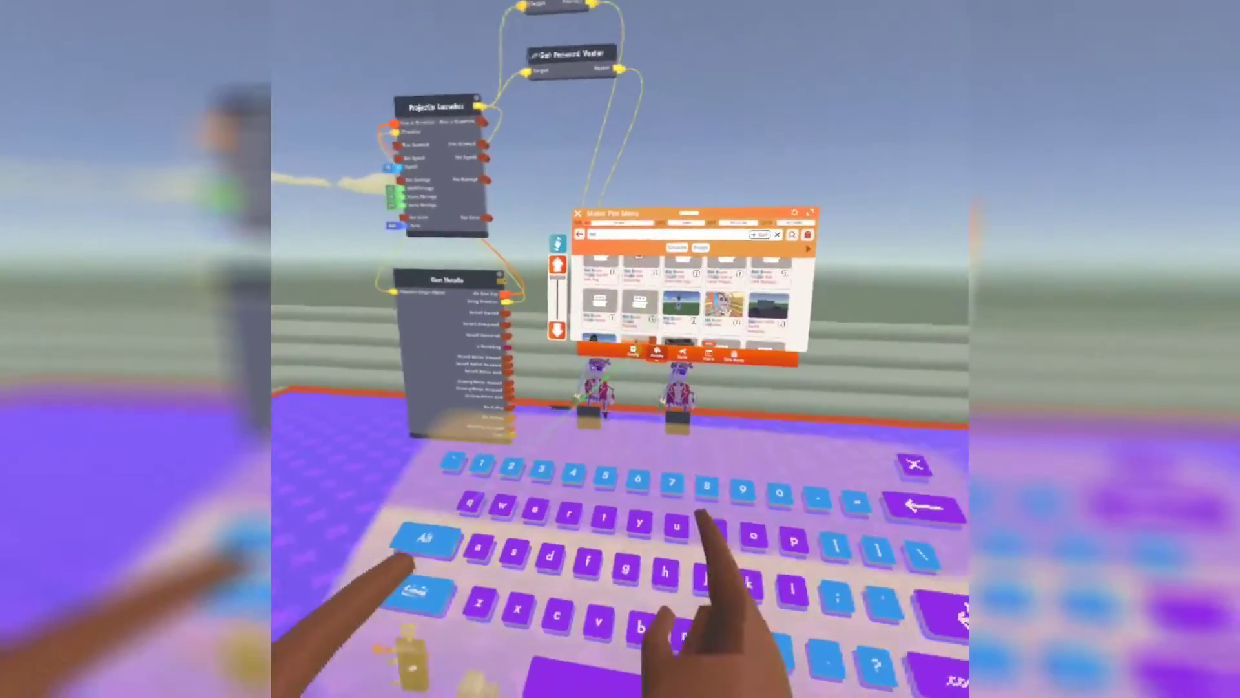
{"action": "key", "text": "BackSpace"}
{"action": "key", "text": "BackSpace"}
{"action": "key", "text": "BackSpace"}
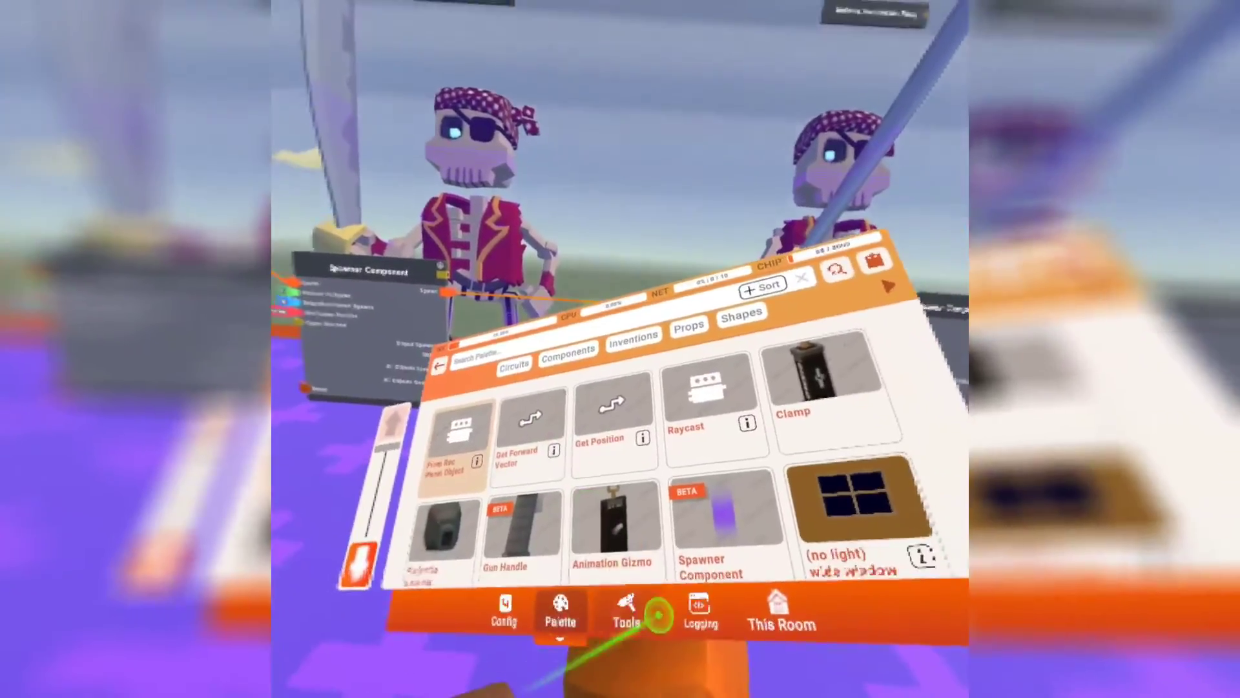
Step: Search the palette for "ai" and place an AI Get Line of Sight Parameters chip above the From Rec Room Object chip
{"action": "left_click", "coordinate": [655, 614]}
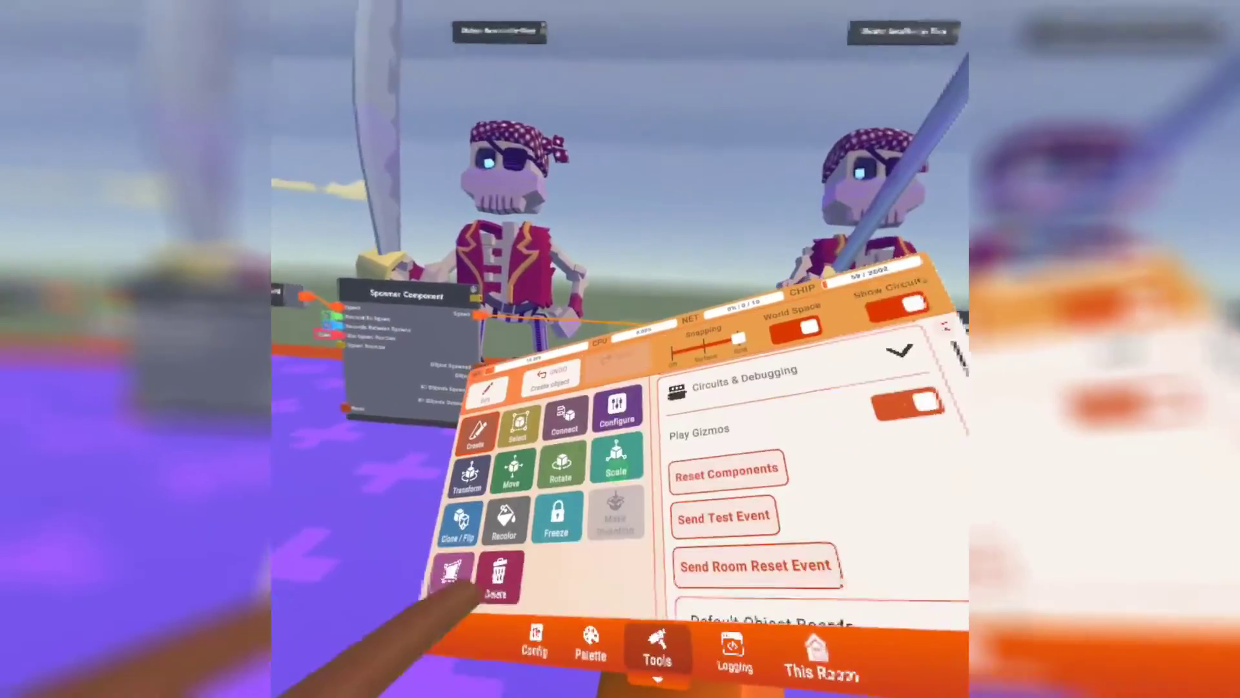
{"action": "left_click", "coordinate": [575, 450]}
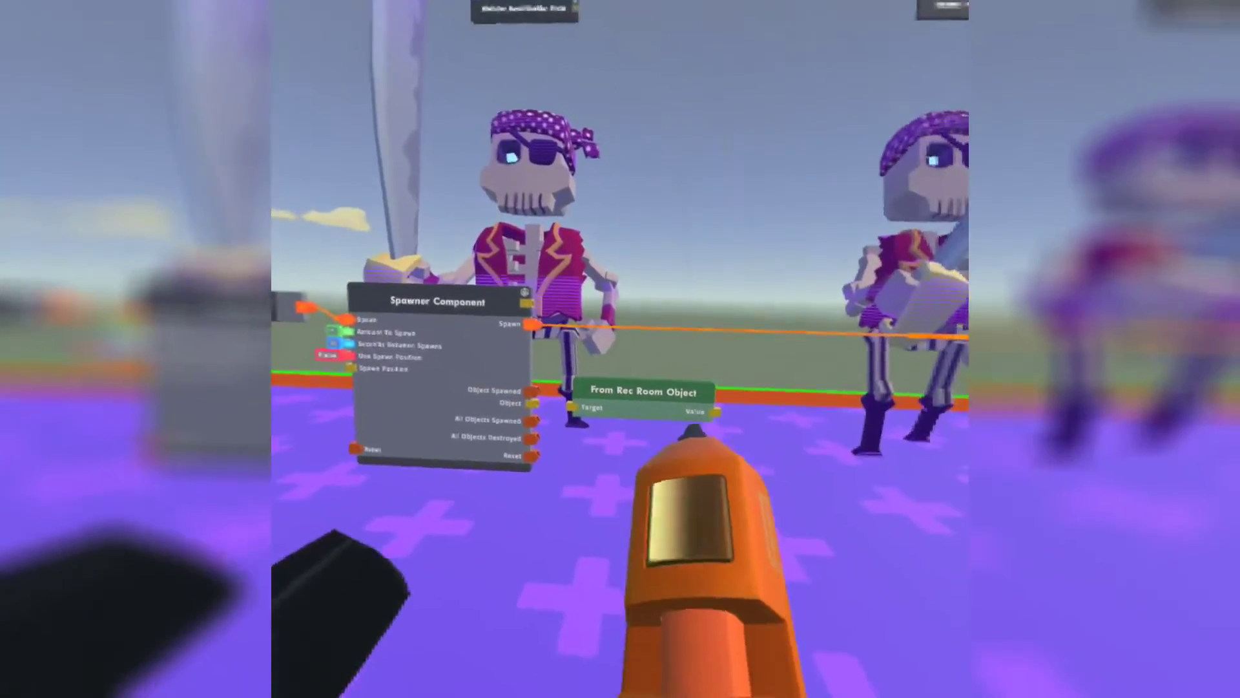
{"action": "left_click", "coordinate": [693, 517]}
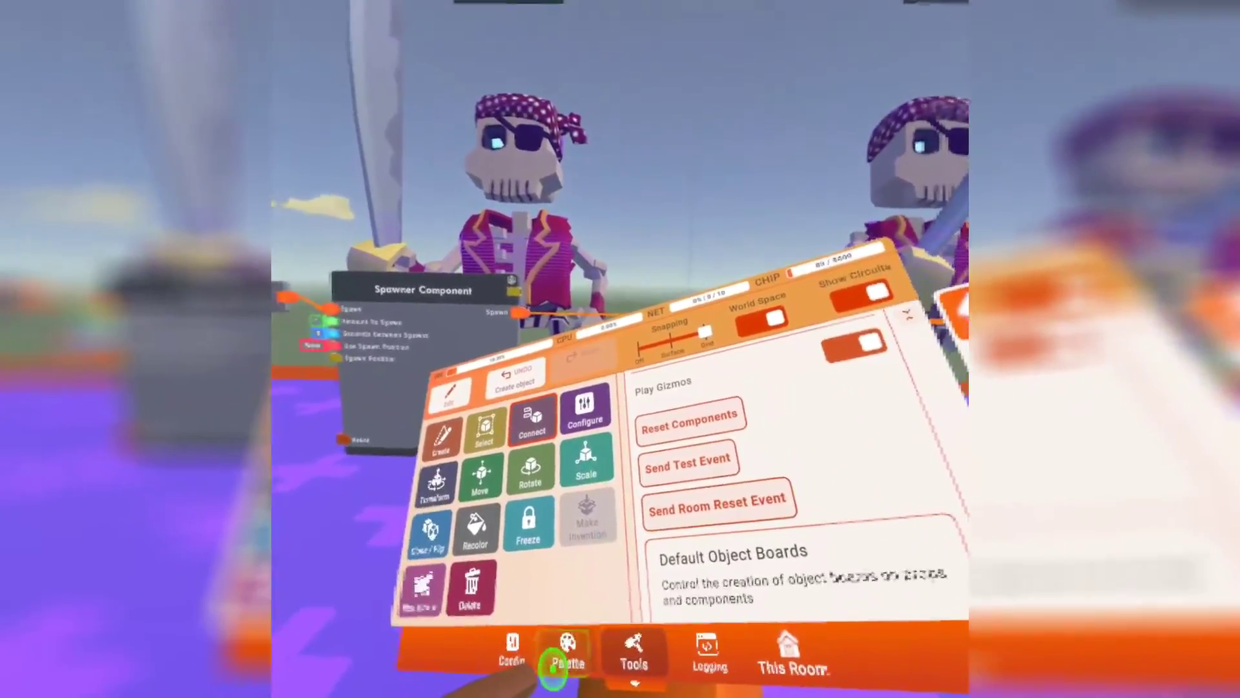
{"action": "left_click", "coordinate": [553, 668]}
{"action": "left_click", "coordinate": [588, 431]}
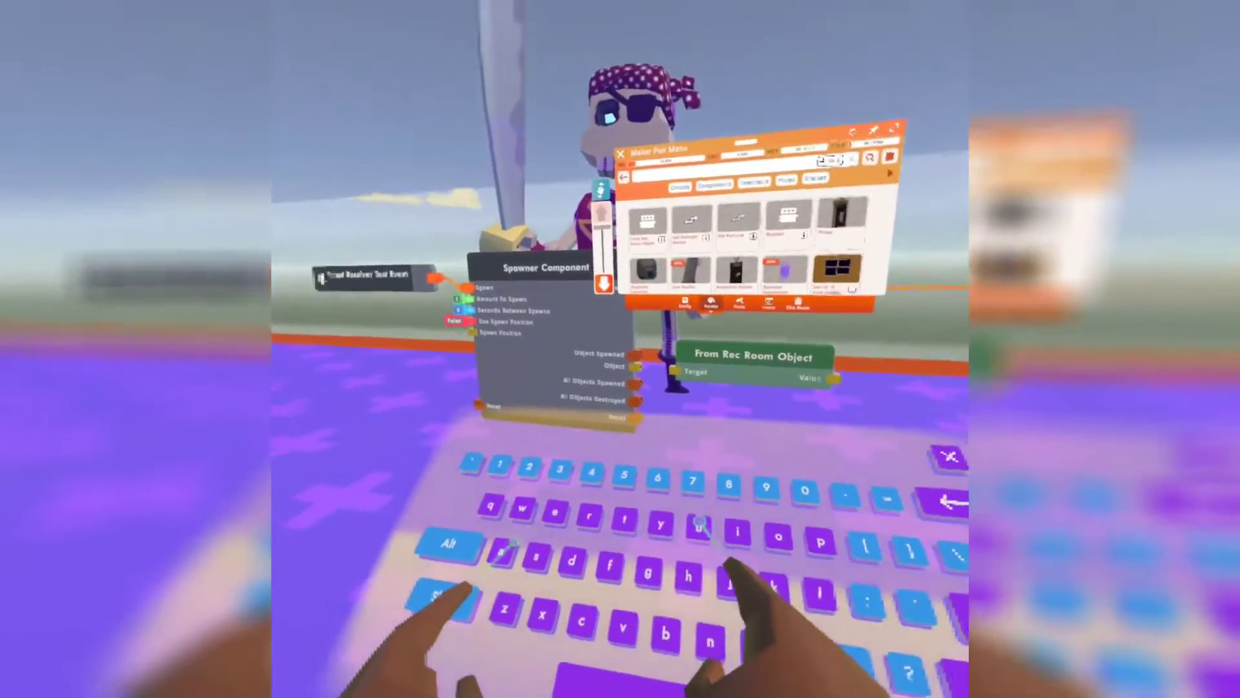
{"action": "type", "text": "al"}
{"action": "key", "text": "Return"}
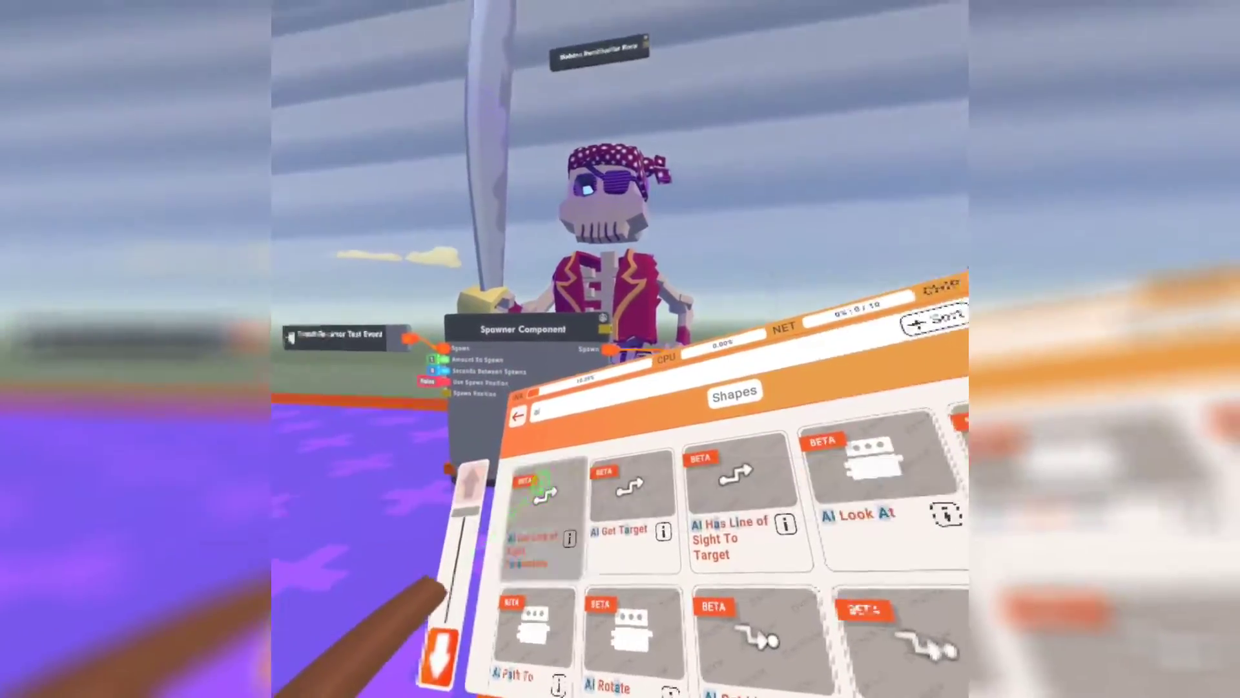
{"action": "left_click", "coordinate": [541, 481]}
{"action": "left_click", "coordinate": [727, 456]}
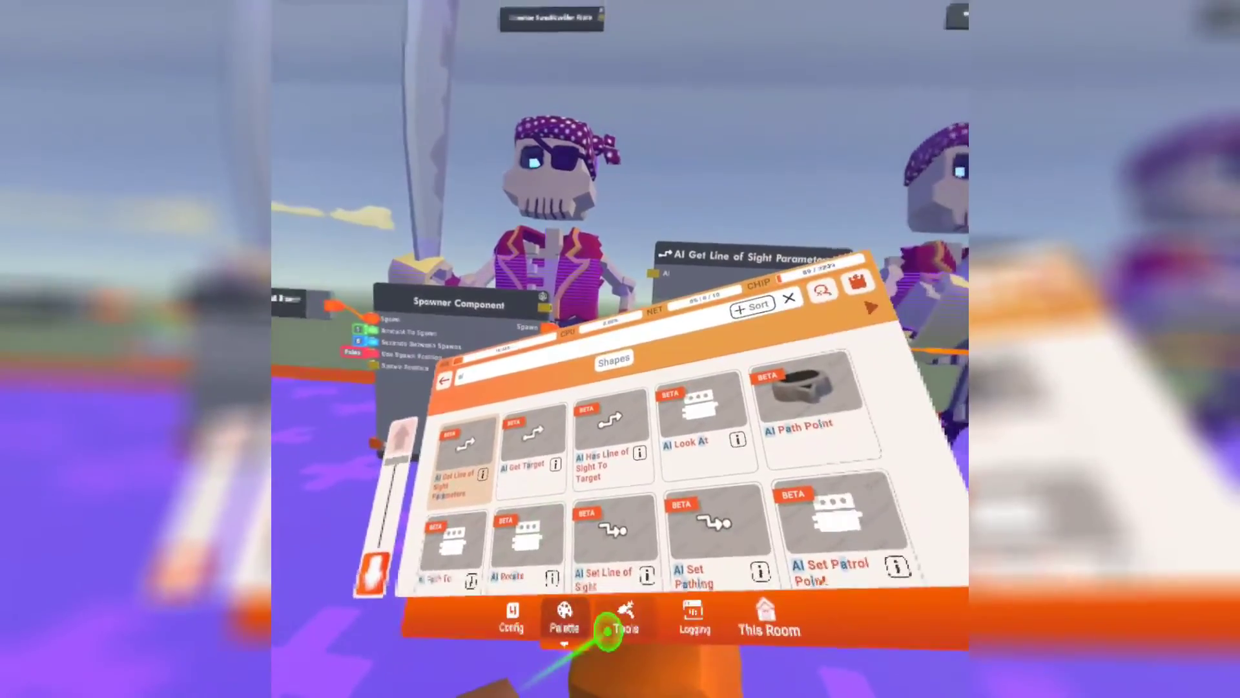
Step: Try wiring the Spawner's Object output directly to the AI input, and wire it through the From Rec Room Object chip instead
{"action": "left_click", "coordinate": [607, 630]}
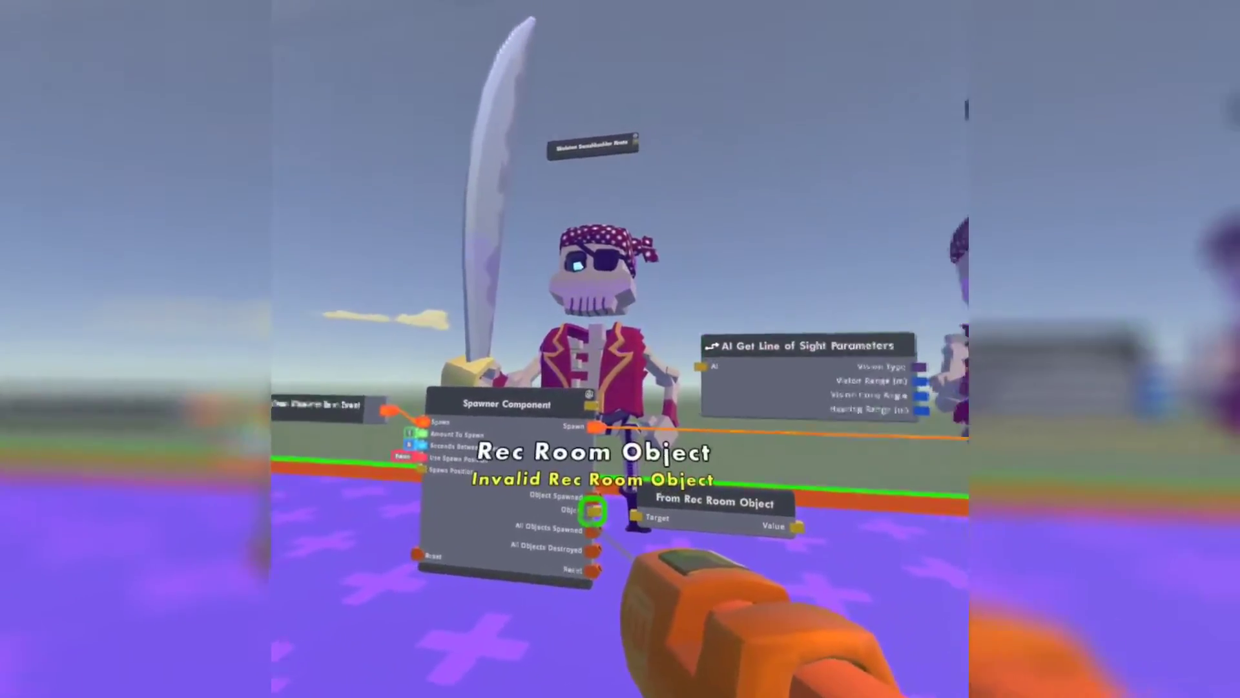
{"action": "left_click_drag", "start_coordinate": [592, 510], "coordinate": [663, 429]}
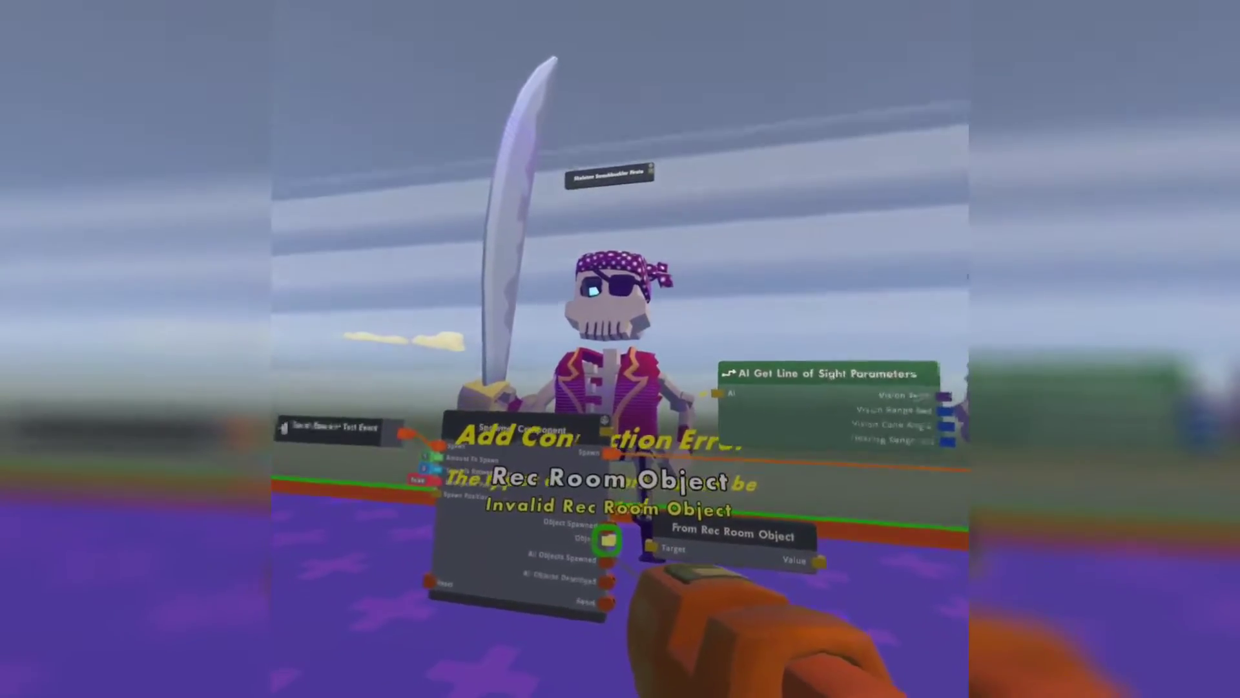
{"action": "left_click_drag", "start_coordinate": [608, 540], "coordinate": [623, 443]}
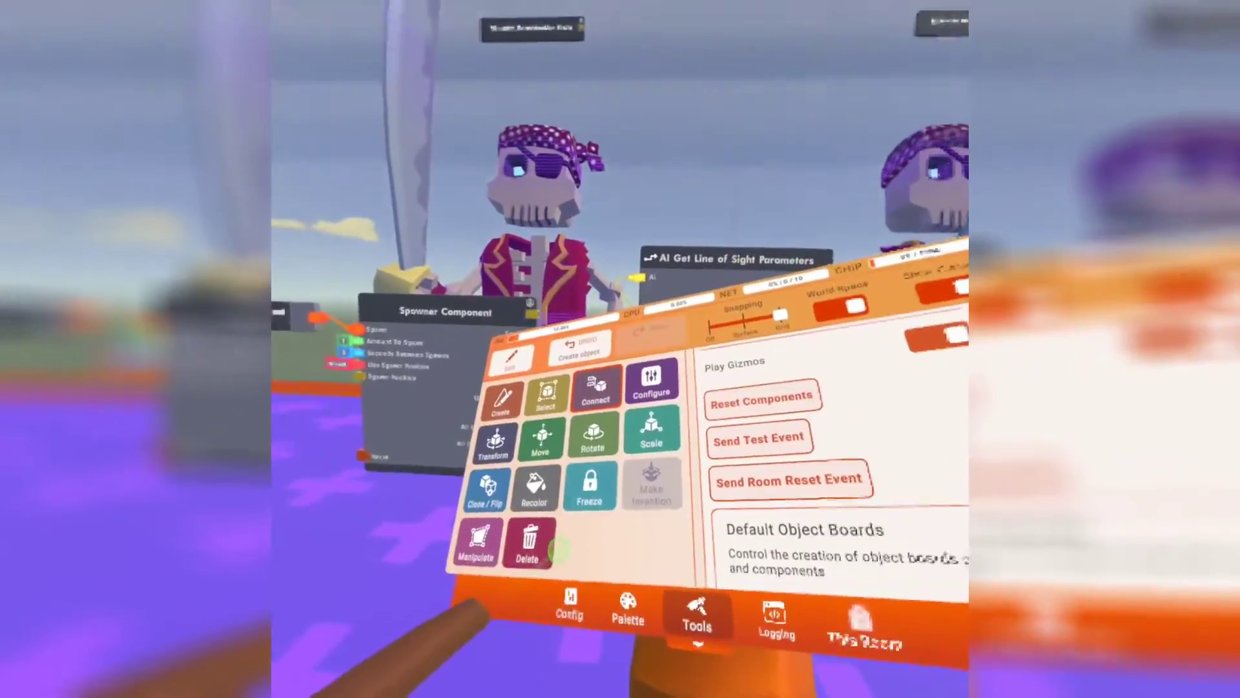
Step: Delete the AI Get Line of Sight Parameters chip and try pulling a wire from From Rec Room Object's Value output
{"action": "left_click", "coordinate": [531, 579]}
{"action": "left_click", "coordinate": [668, 452]}
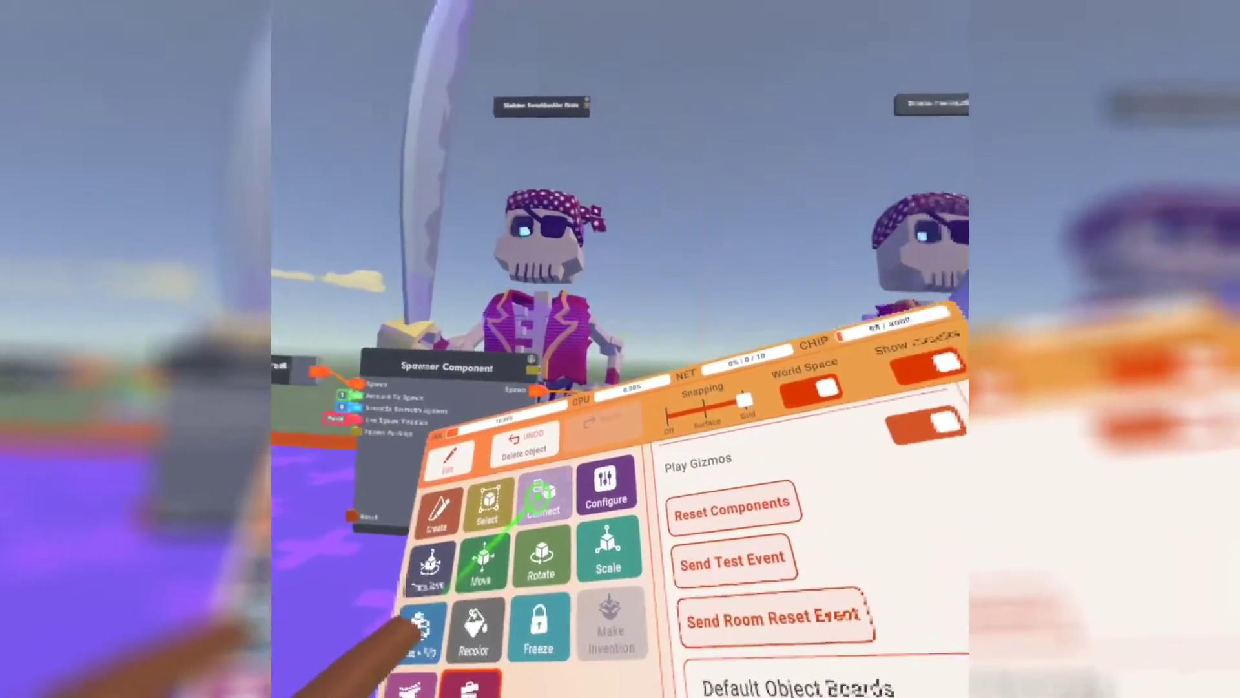
{"action": "left_click", "coordinate": [538, 496]}
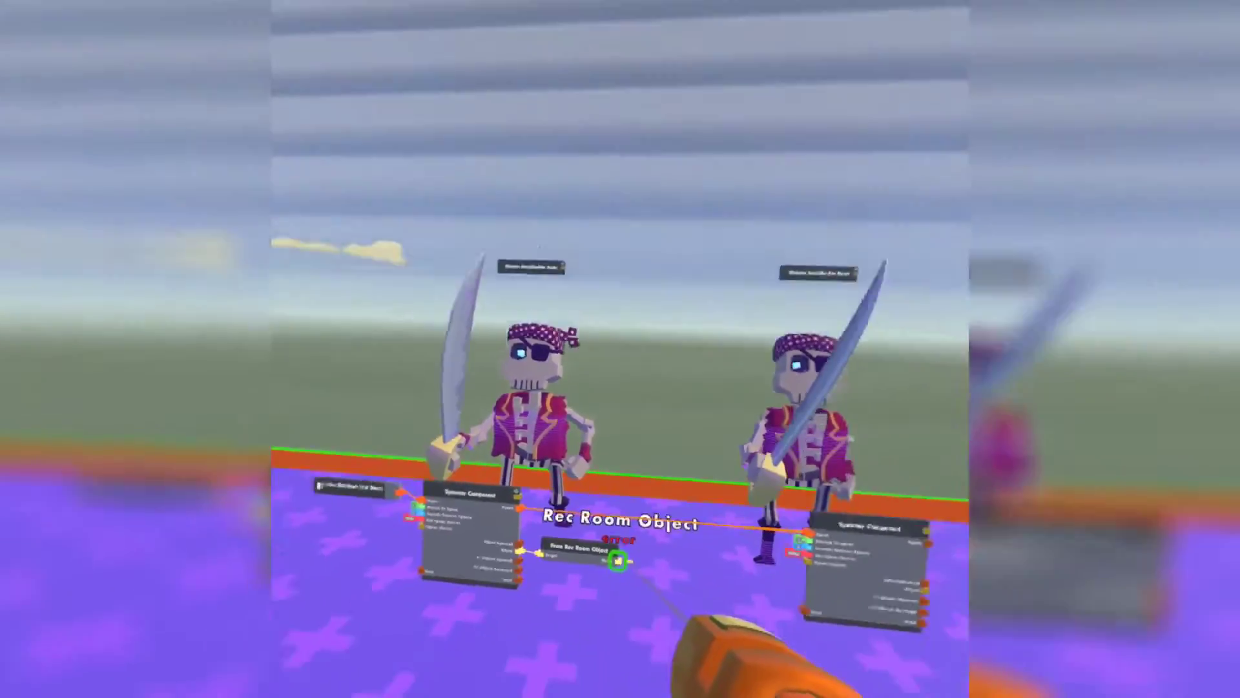
{"action": "left_click_drag", "start_coordinate": [620, 562], "coordinate": [655, 527]}
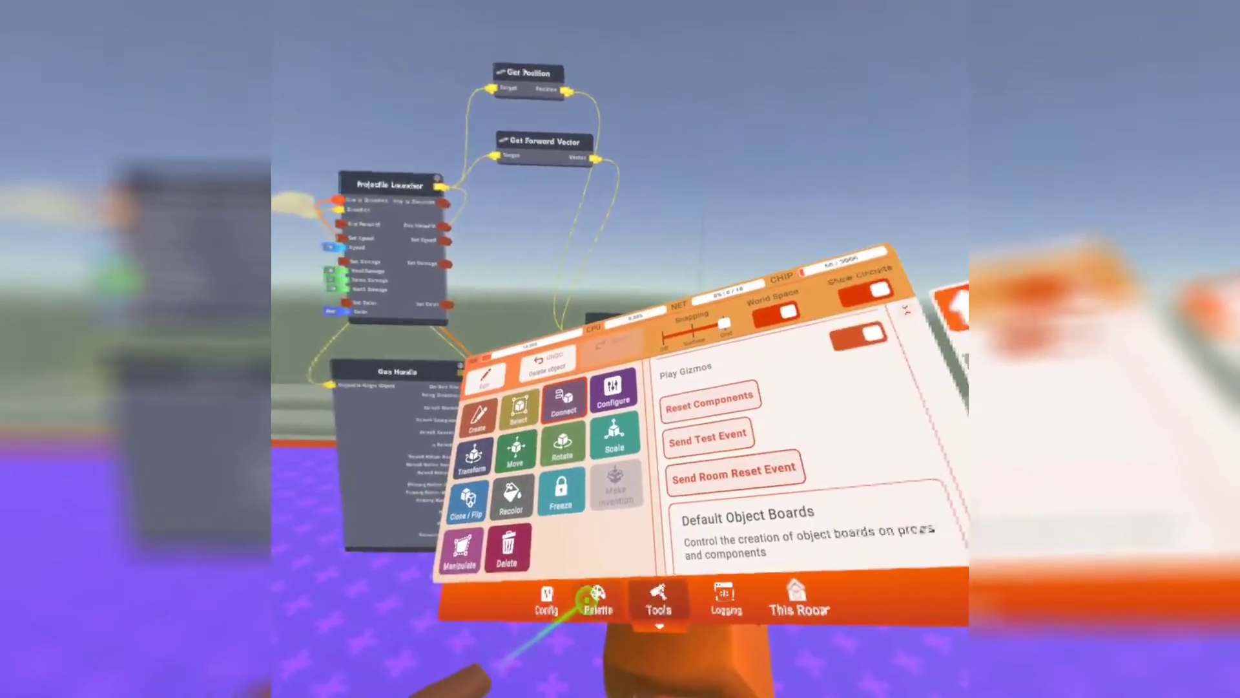
Step: Clear the palette search, search for "comb" and place a Combatant Receive Damage chip below the Raycast chip
{"action": "left_click", "coordinate": [595, 600]}
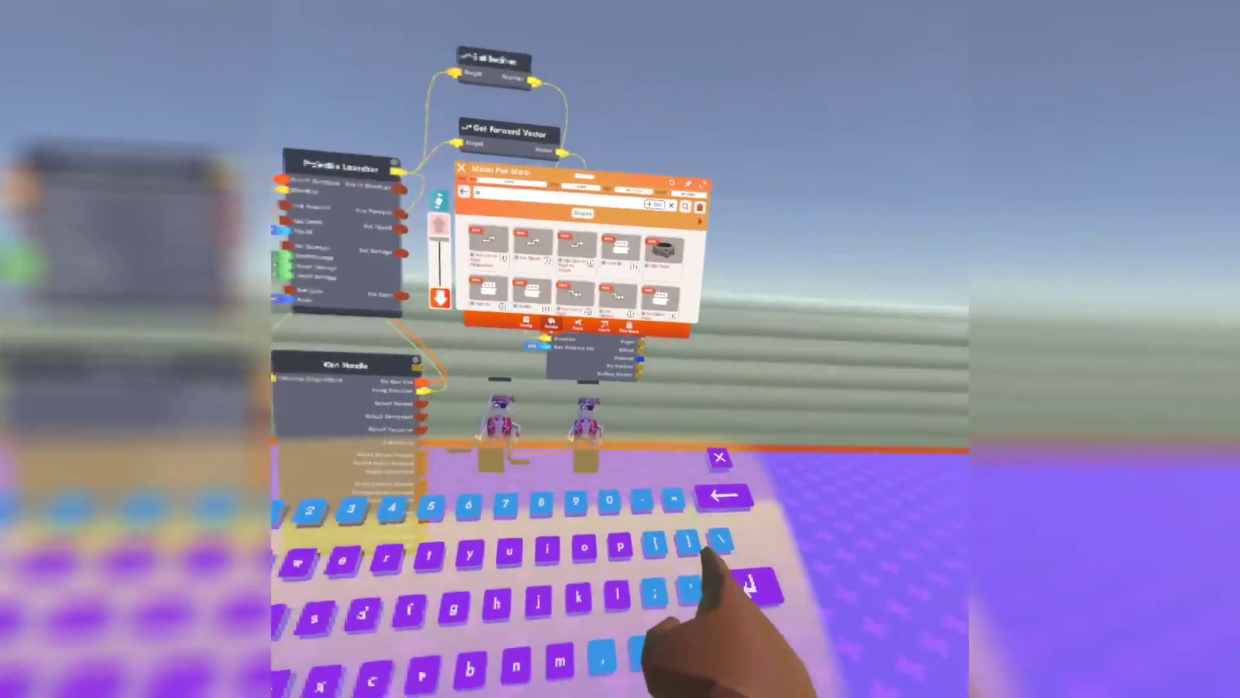
{"action": "left_click", "coordinate": [731, 512]}
{"action": "left_click", "coordinate": [736, 511]}
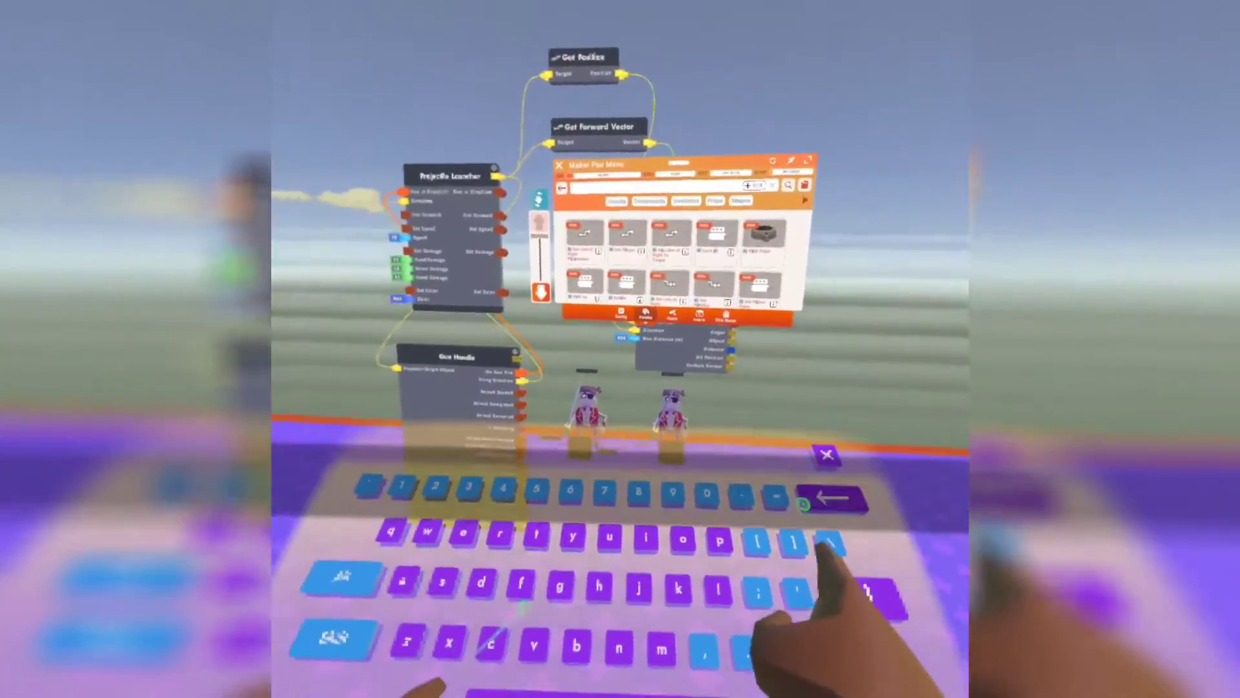
{"action": "left_click", "coordinate": [507, 628]}
{"action": "left_click", "coordinate": [666, 528]}
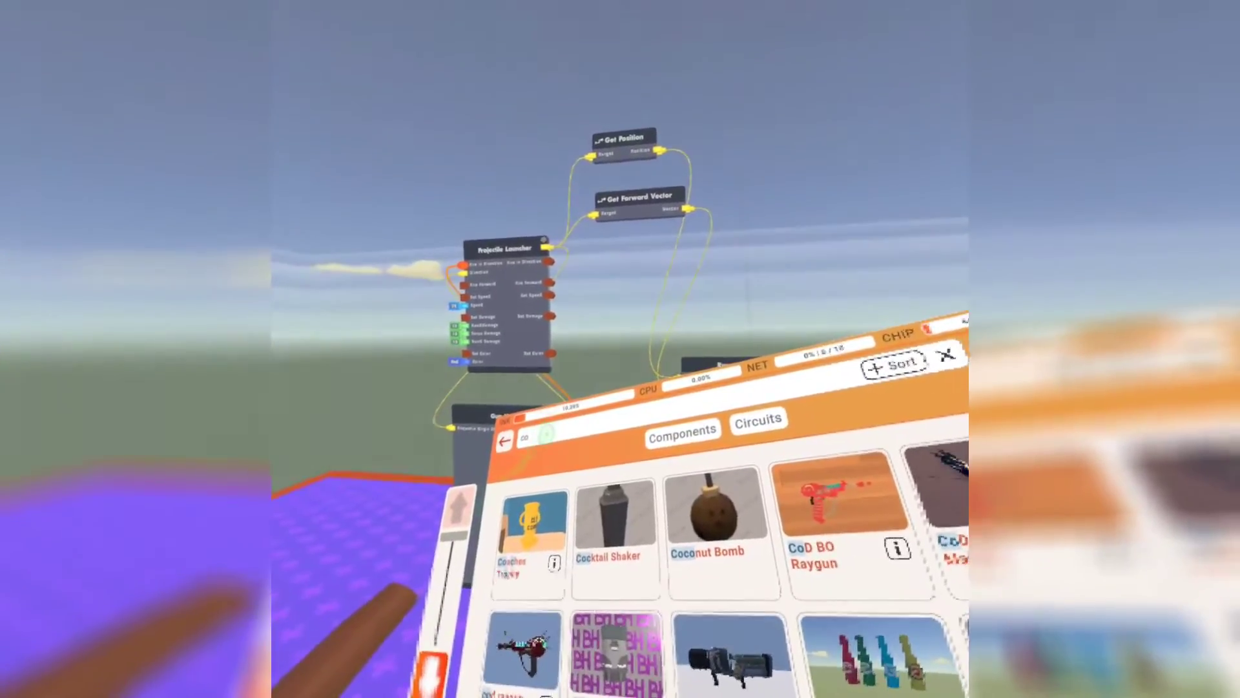
{"action": "left_click", "coordinate": [539, 432]}
{"action": "left_click", "coordinate": [634, 598]}
{"action": "left_click", "coordinate": [595, 609]}
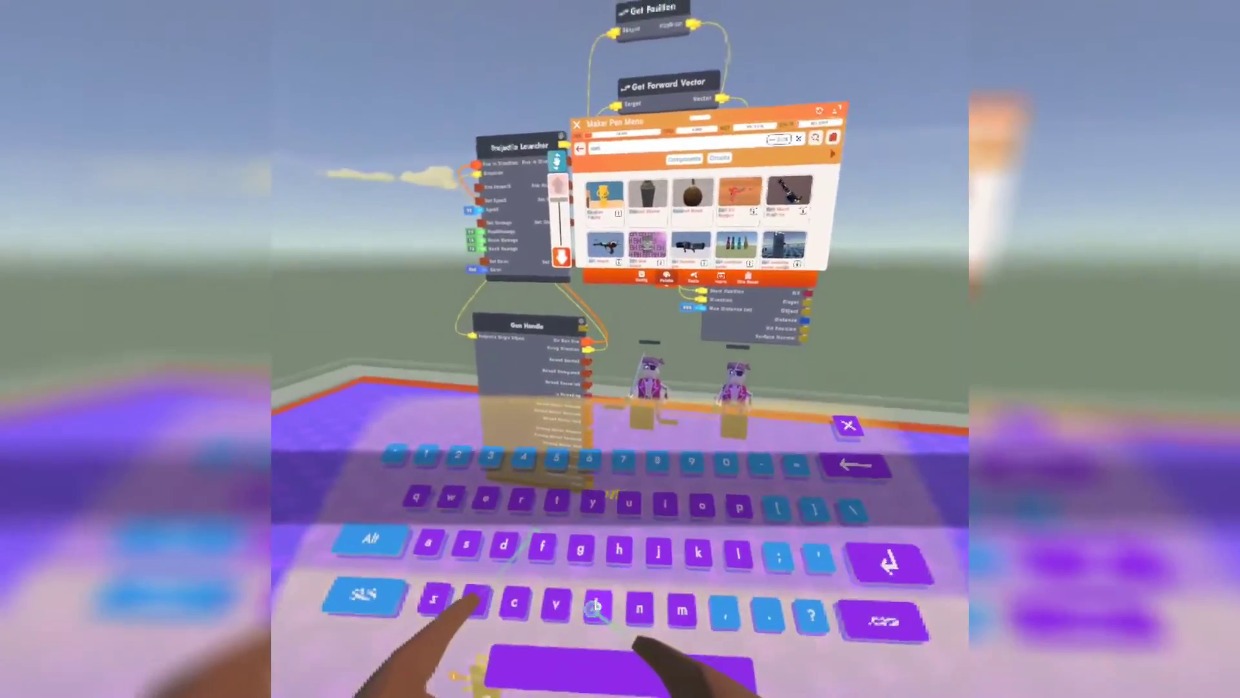
{"action": "left_click", "coordinate": [861, 593]}
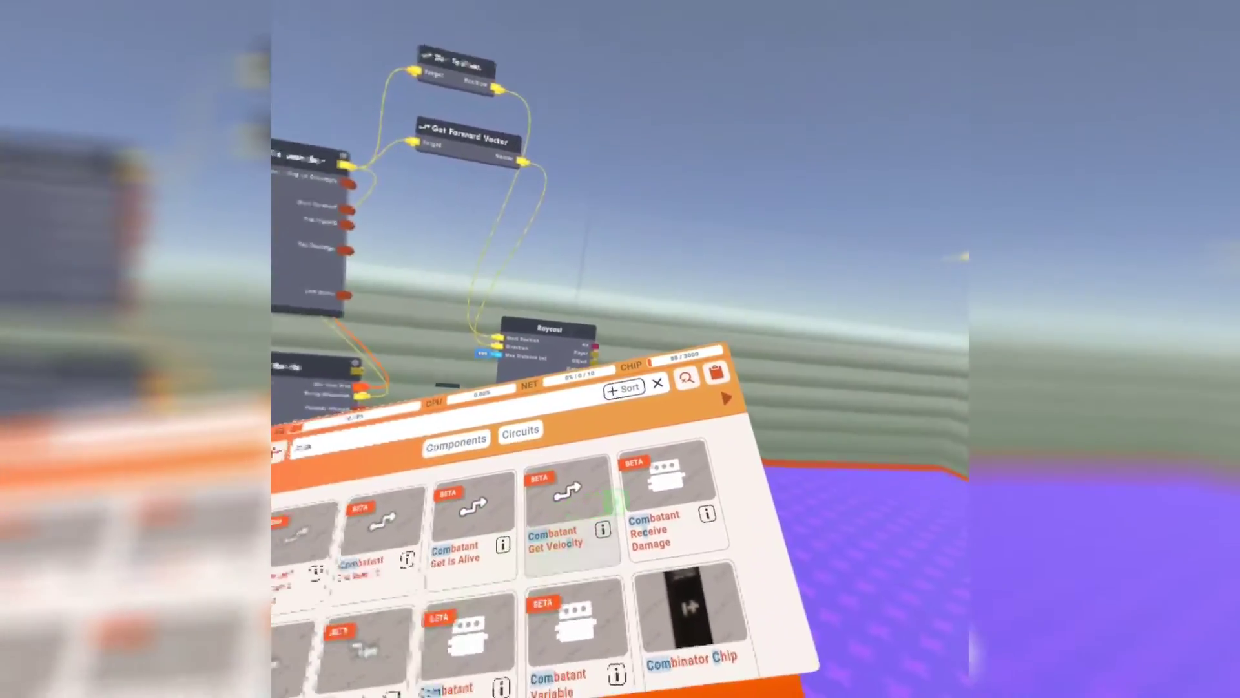
{"action": "left_click", "coordinate": [772, 495]}
{"action": "left_click", "coordinate": [785, 516]}
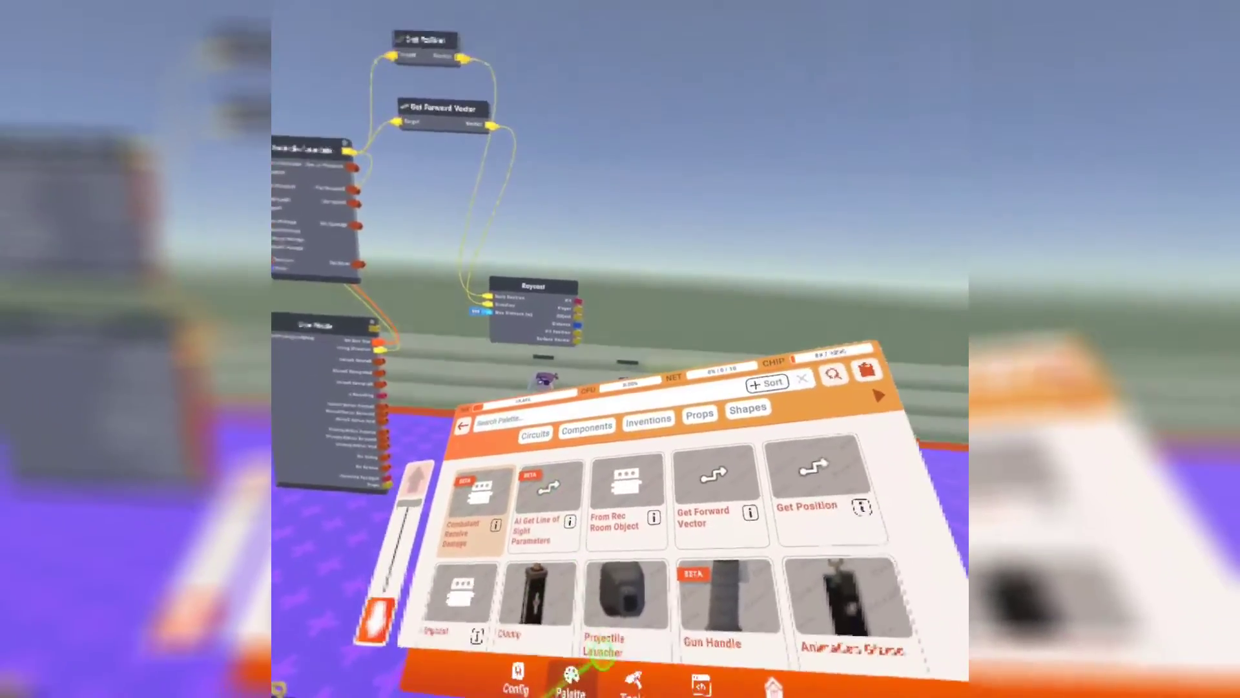
Step: Set the Combatant Receive Damage chip's Damage value to 10
{"action": "left_click", "coordinate": [640, 677]}
{"action": "left_click", "coordinate": [561, 470]}
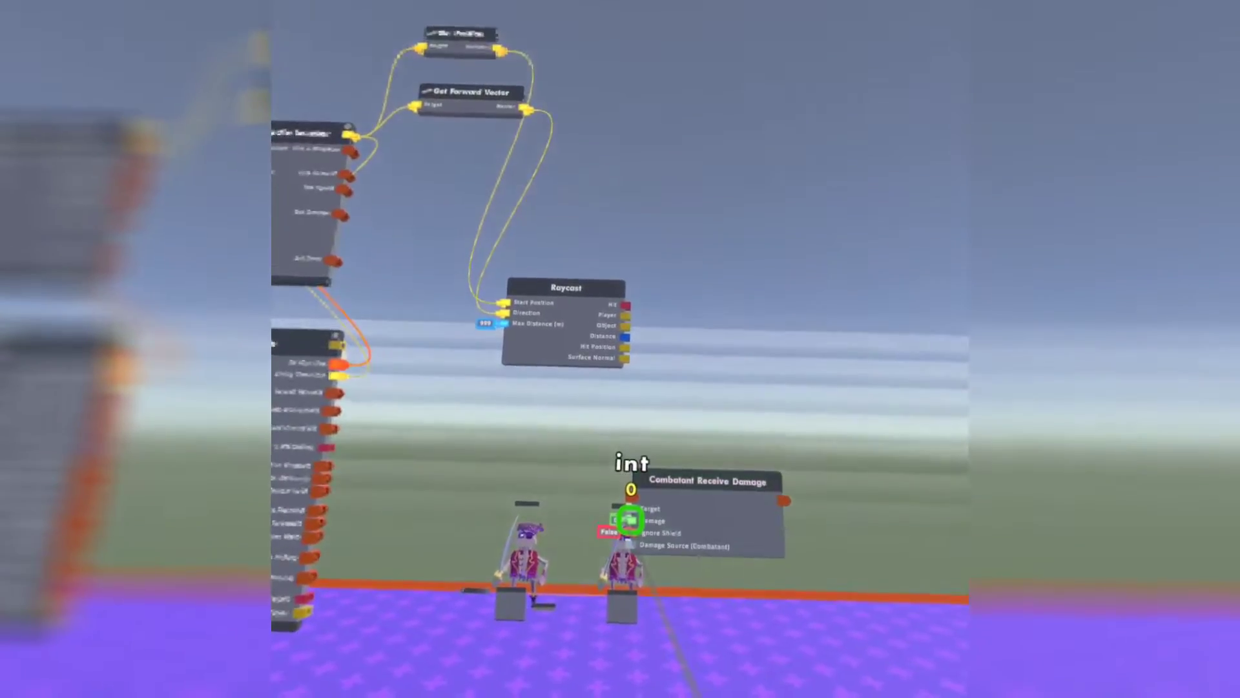
{"action": "left_click", "coordinate": [631, 520]}
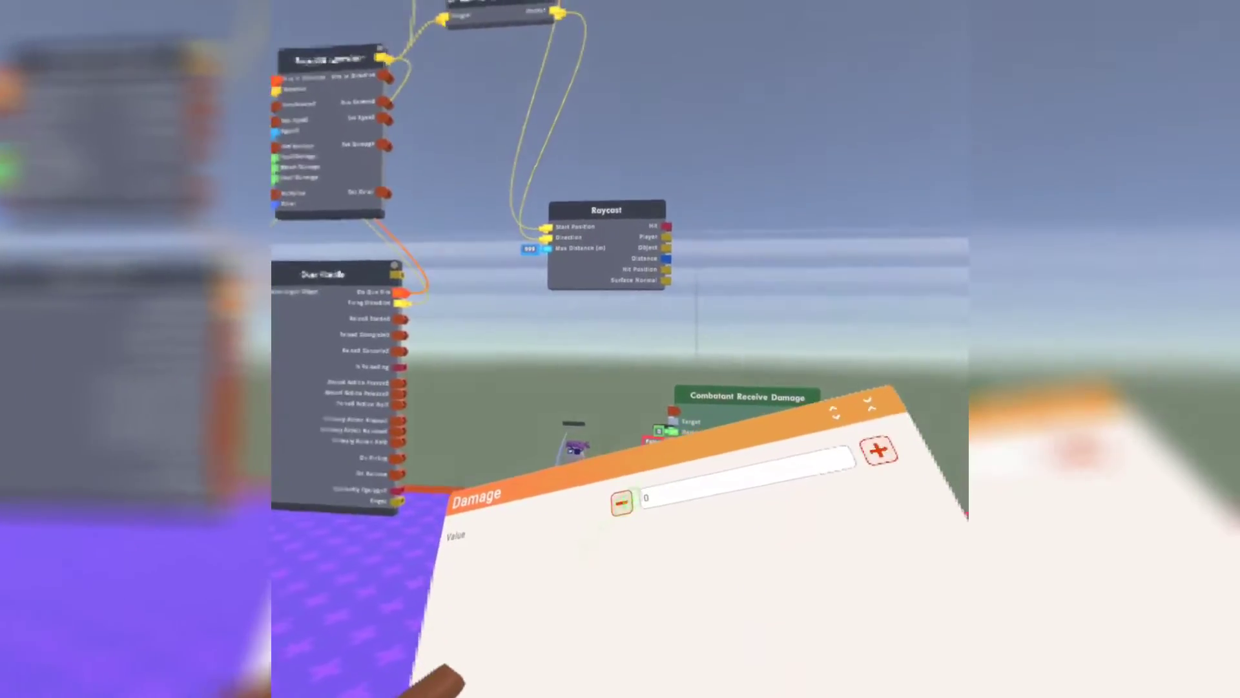
{"action": "left_click", "coordinate": [662, 498]}
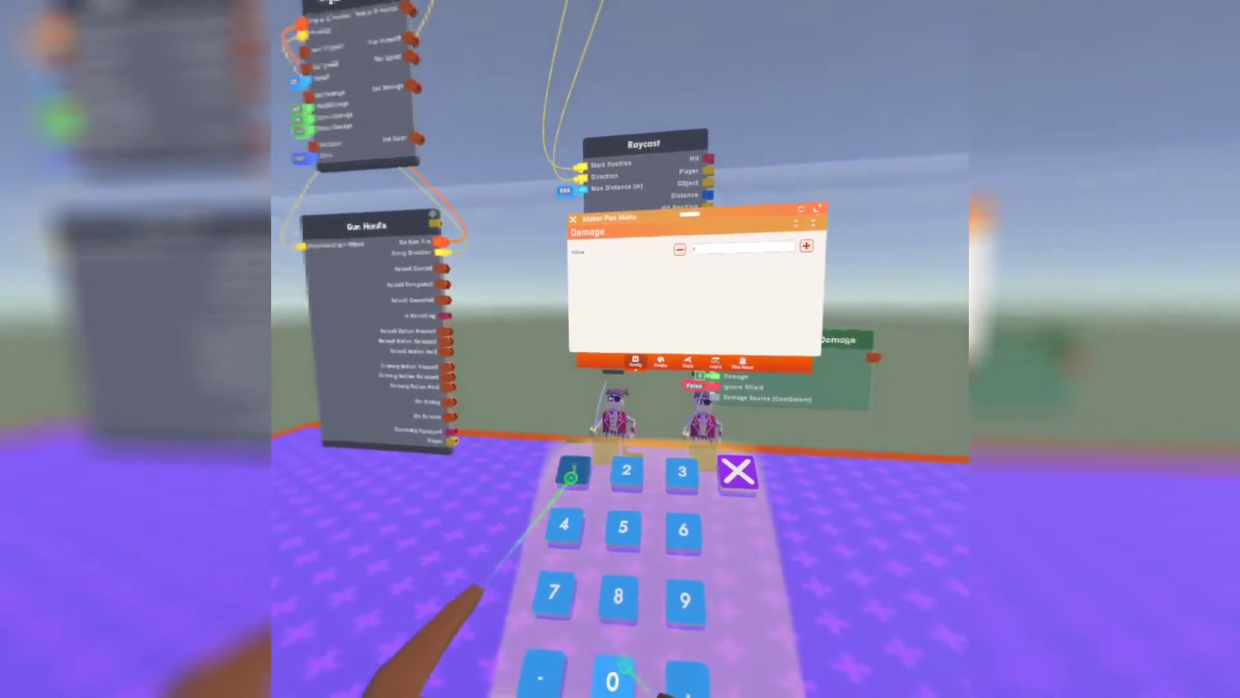
{"action": "left_click", "coordinate": [571, 478]}
{"action": "left_click", "coordinate": [625, 665]}
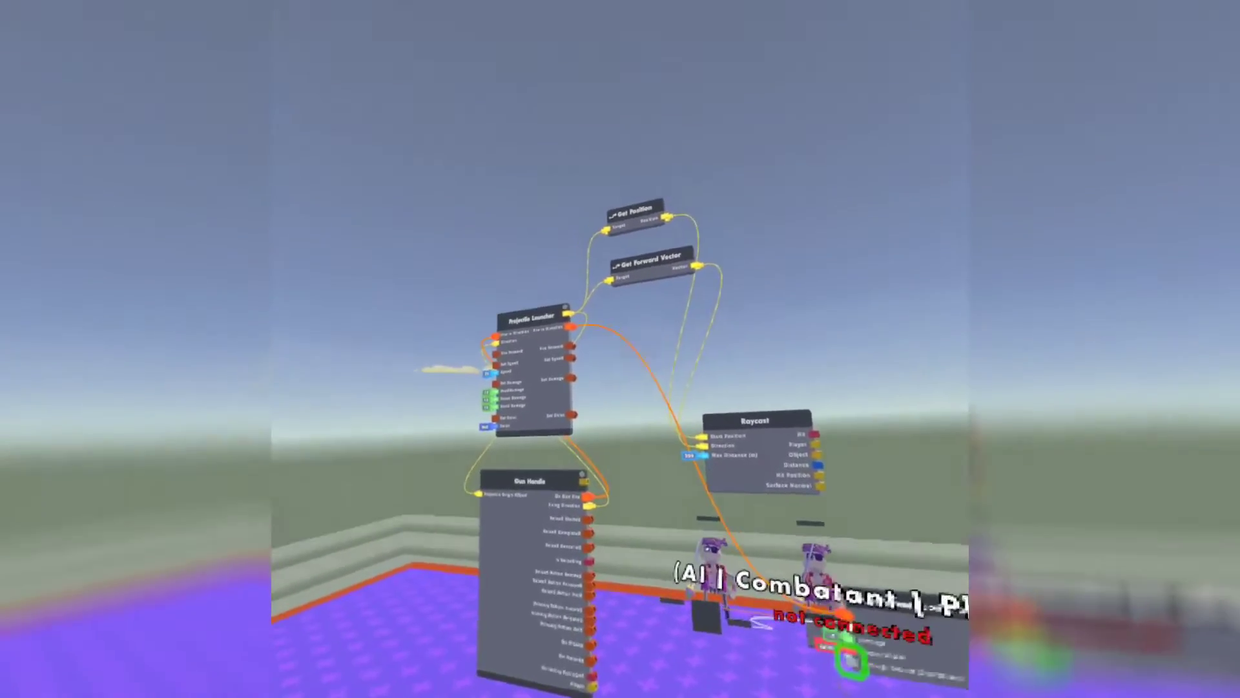
Step: Try wiring the AI to Combatant Receive Damage's Target and Damage Source inputs, and send a test event
{"action": "left_click_drag", "start_coordinate": [852, 647], "coordinate": [617, 601]}
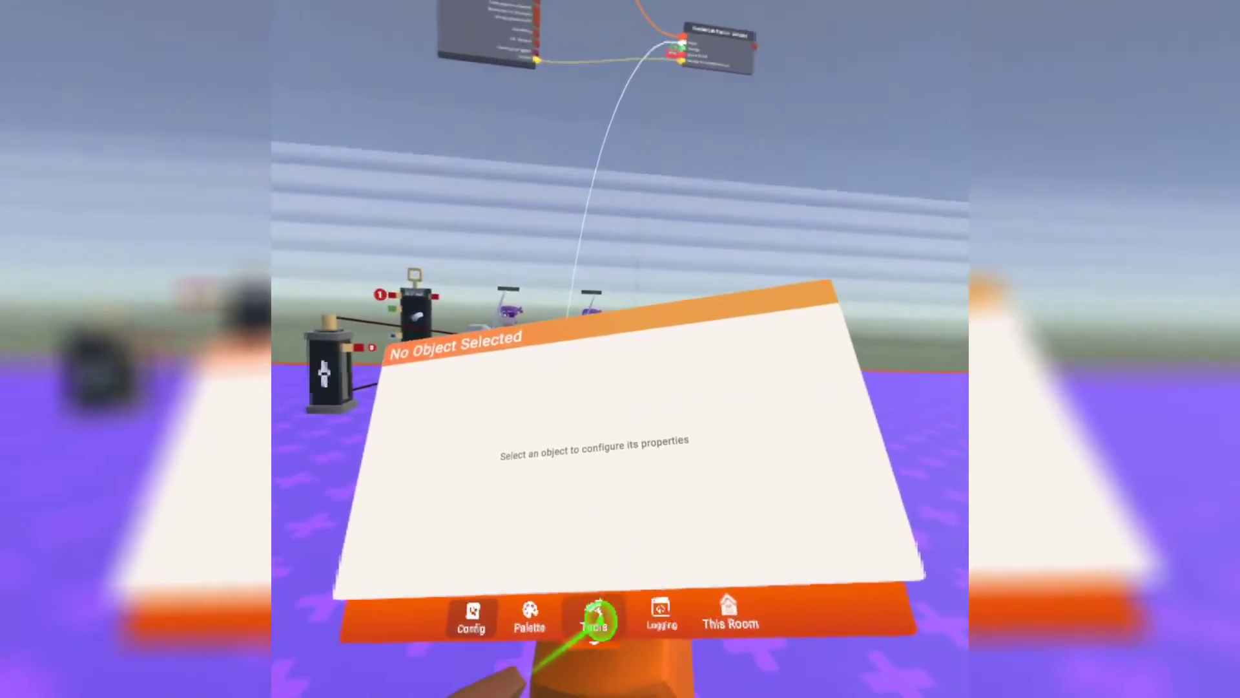
{"action": "left_click", "coordinate": [598, 622]}
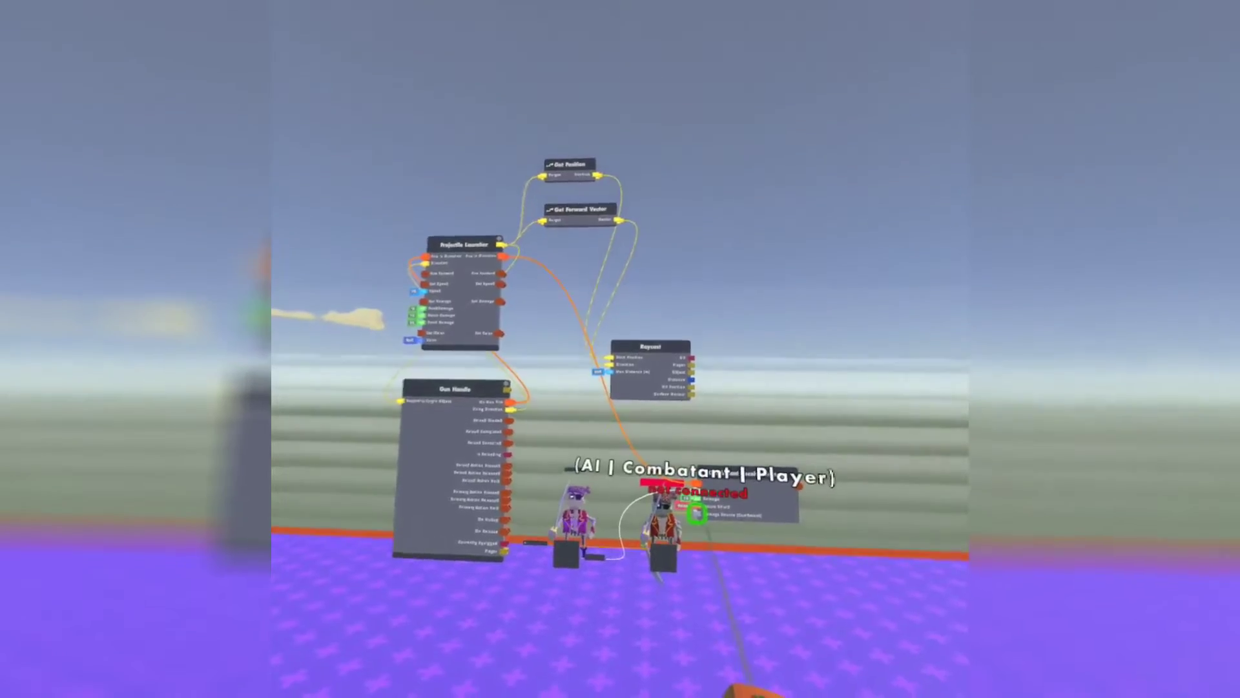
{"action": "left_click_drag", "start_coordinate": [697, 515], "coordinate": [632, 565]}
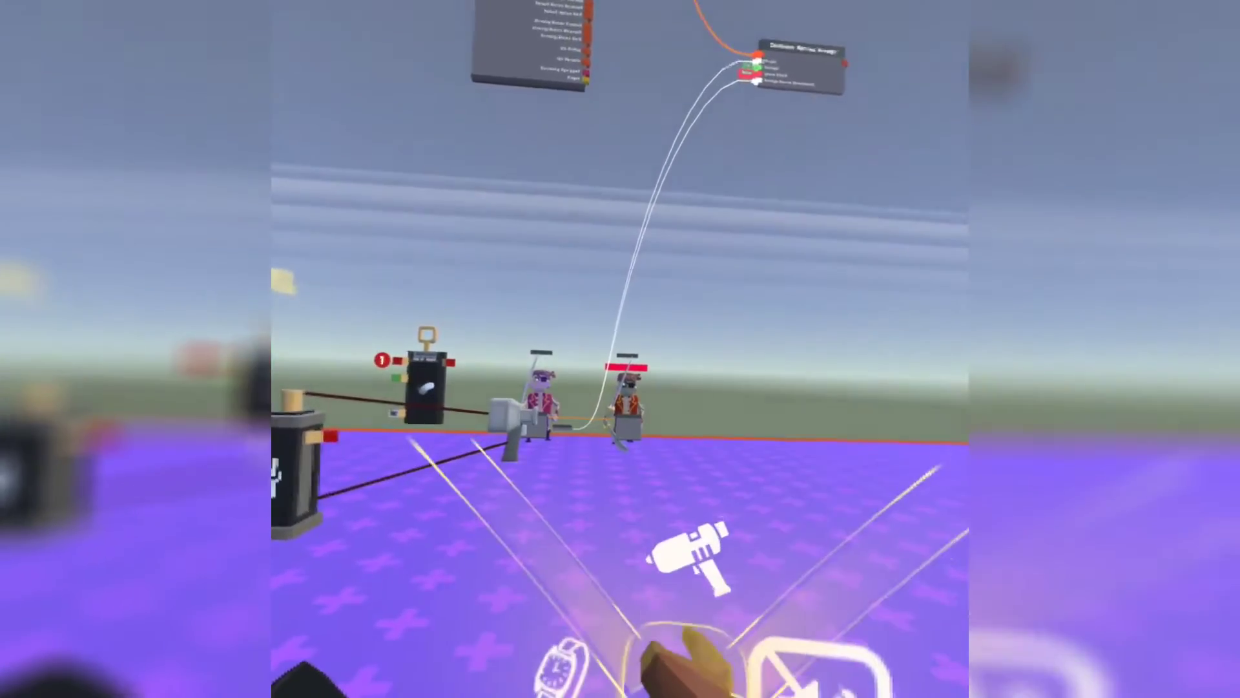
{"action": "left_click", "coordinate": [692, 562]}
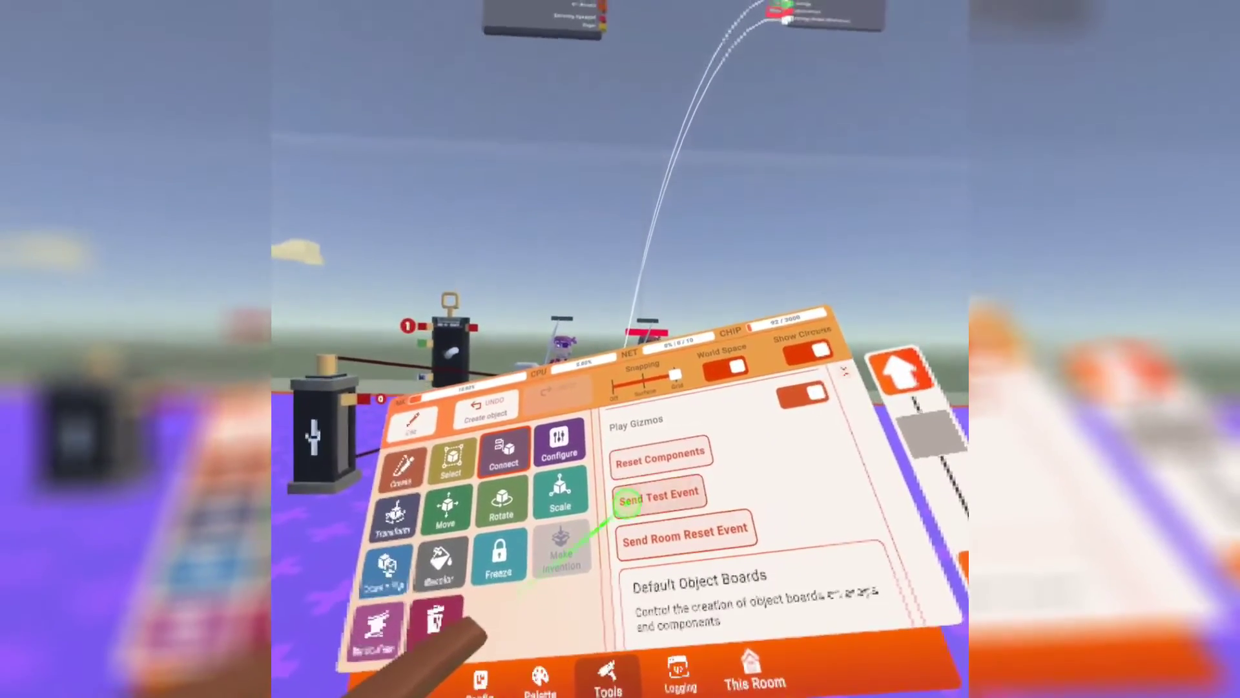
{"action": "left_click", "coordinate": [626, 503]}
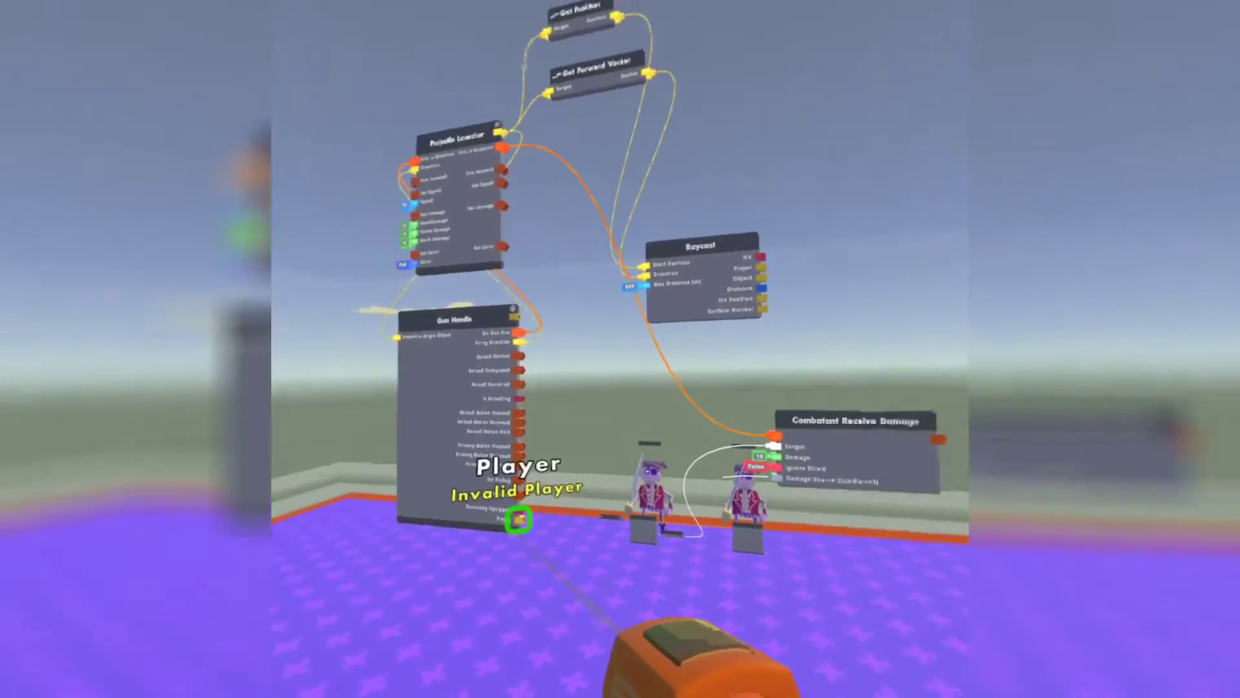
Step: Wire the Gun Handle's Player output into Combatant Receive Damage's Damage Source input and try out the gun on the AI enemies
{"action": "left_click_drag", "start_coordinate": [520, 518], "coordinate": [669, 497]}
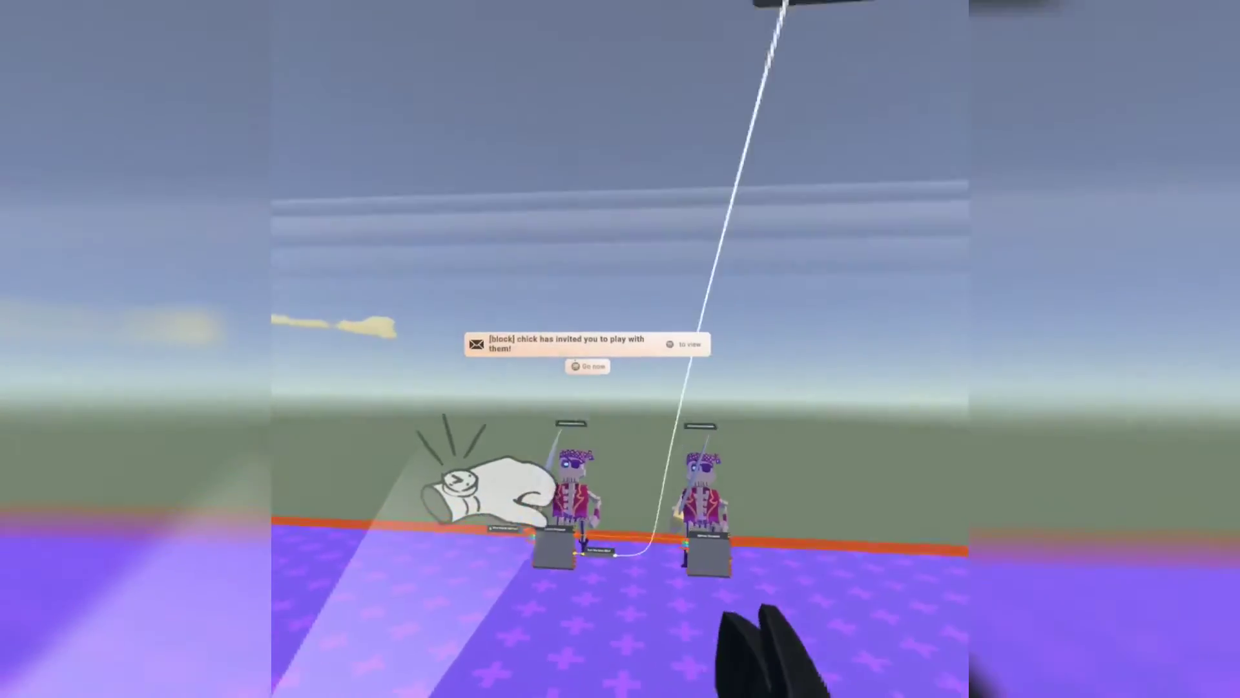
{"action": "key", "text": "b"}
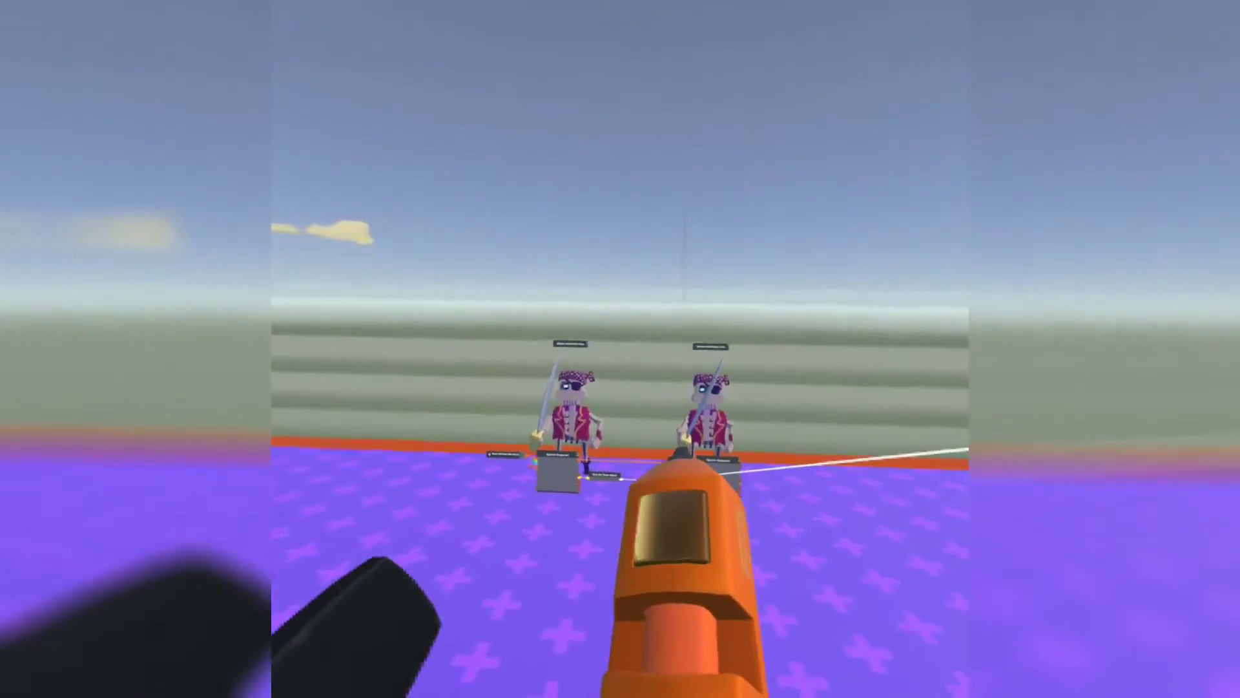
{"action": "key", "text": "b"}
{"action": "key", "text": "b"}
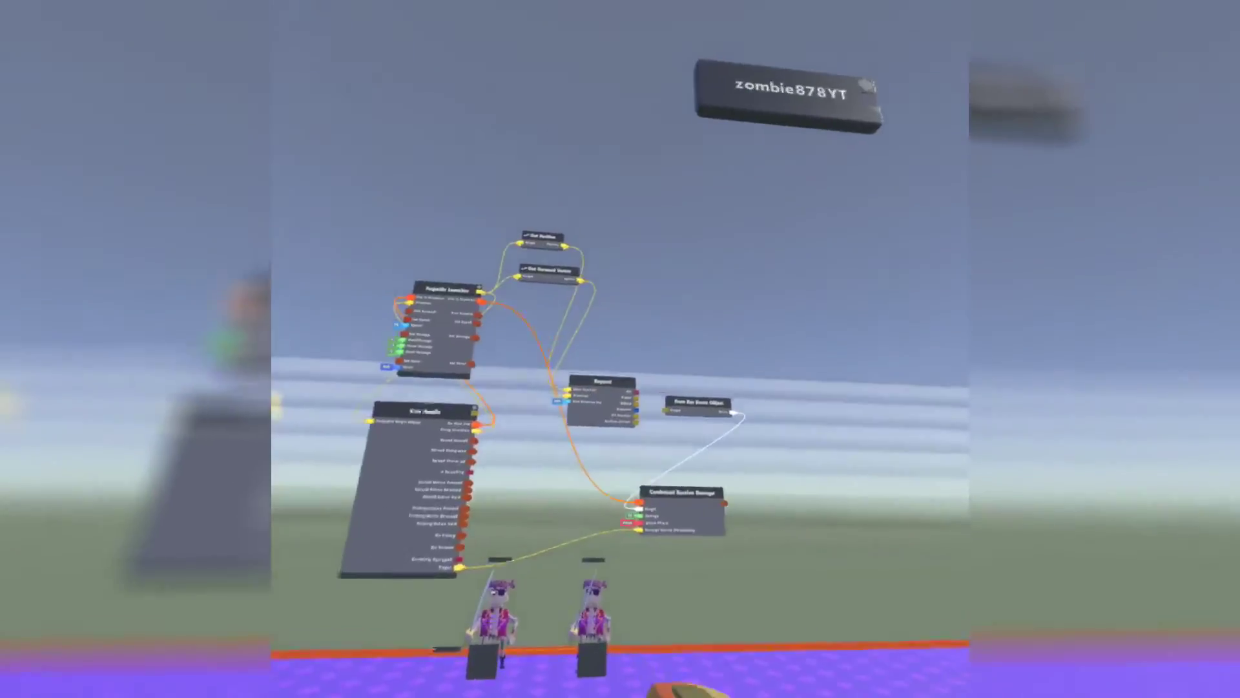
Step: Feed From Rec Room Object's Value into Combatant Receive Damage's Target, and connect the Raycast's Object output to From Rec Room Object's Target
{"action": "left_click_drag", "start_coordinate": [631, 516], "coordinate": [631, 609]}
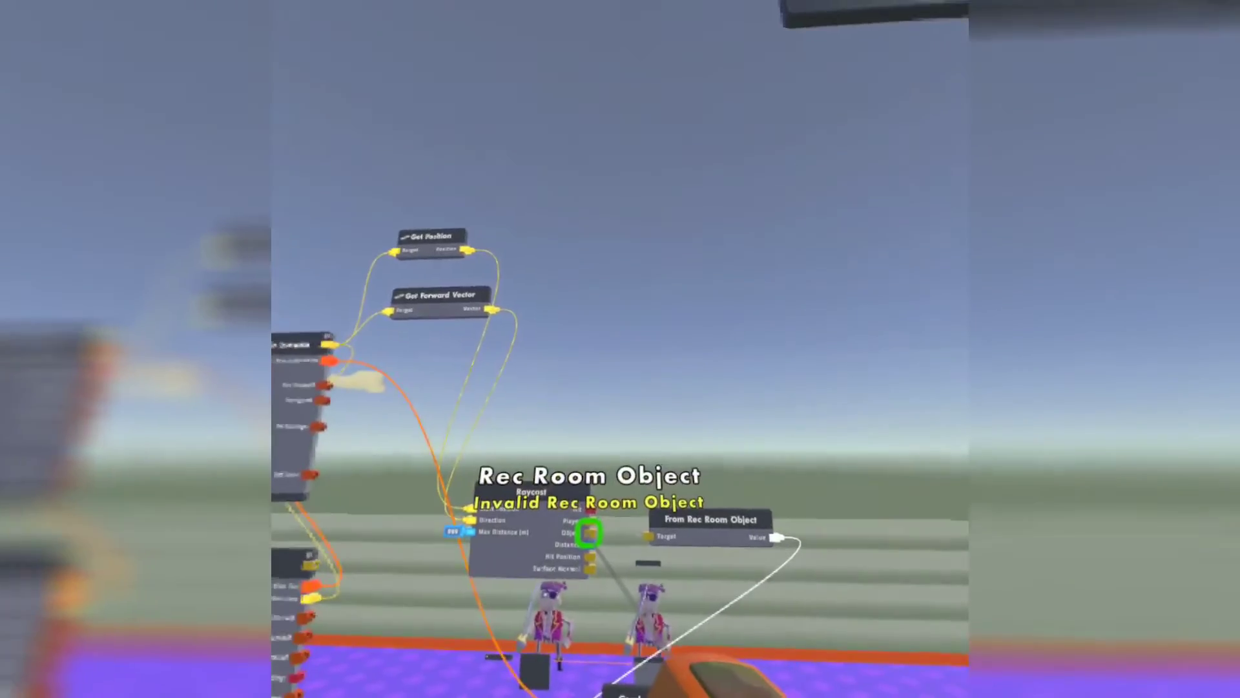
{"action": "left_click_drag", "start_coordinate": [590, 533], "coordinate": [625, 511]}
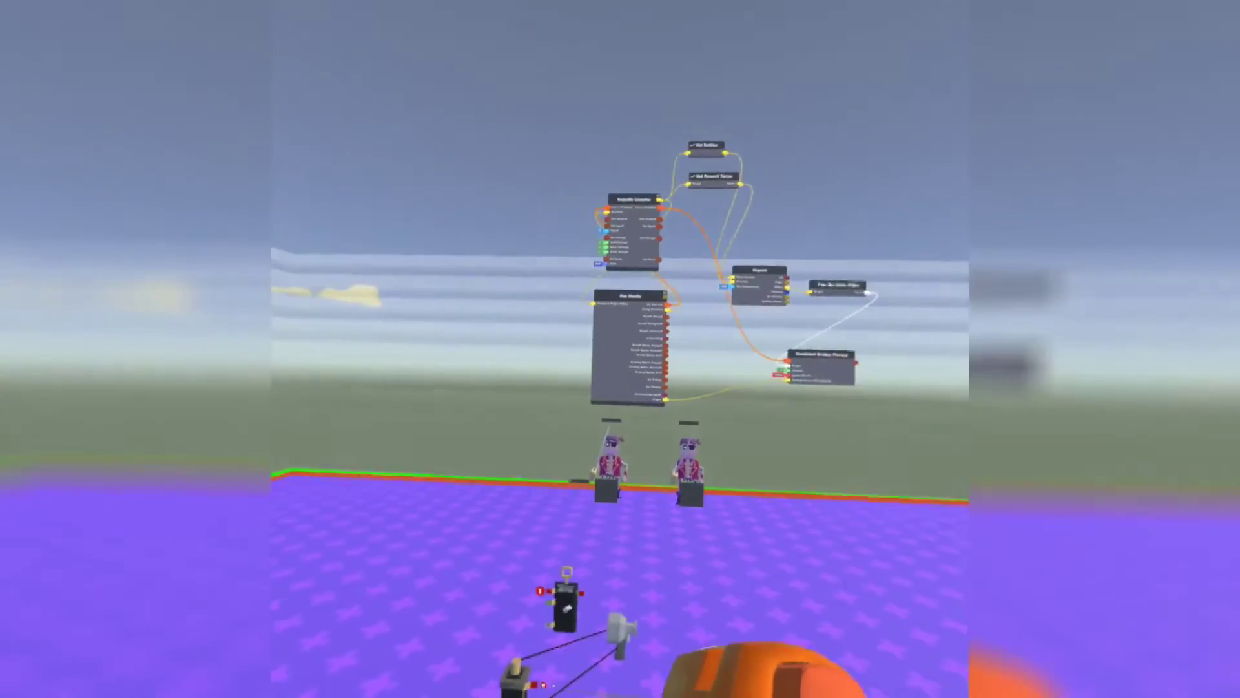
{"action": "key", "text": "Escape"}
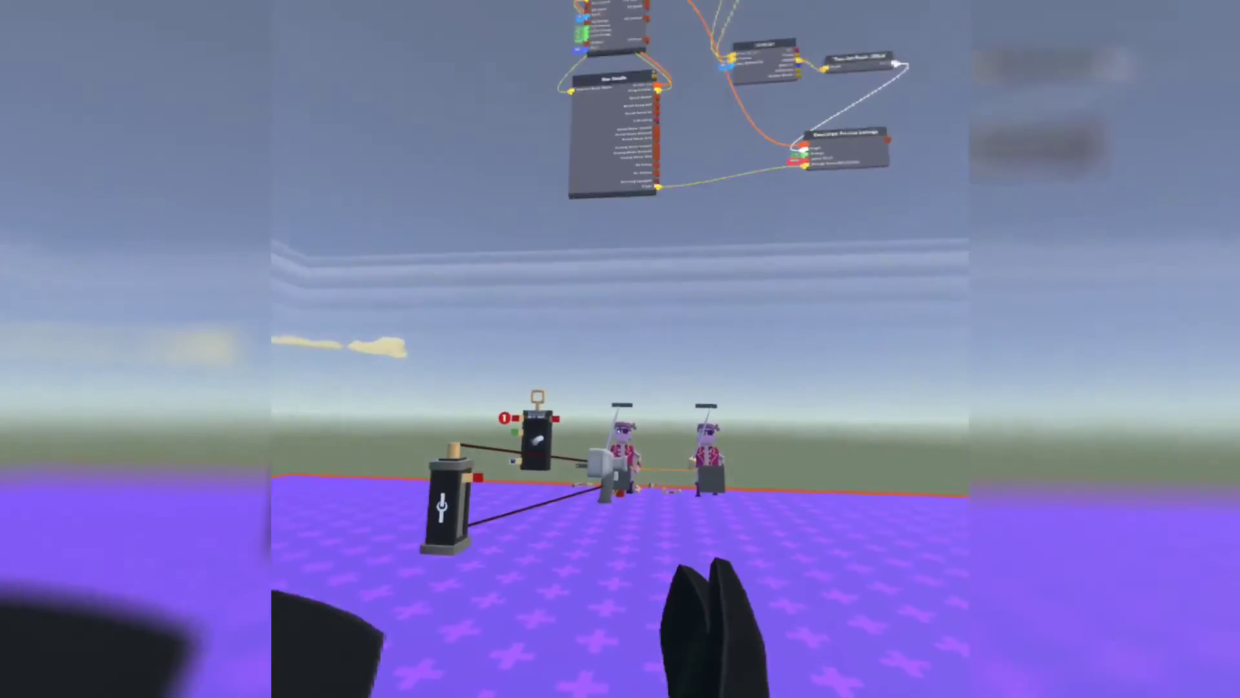
{"action": "key", "text": "Escape"}
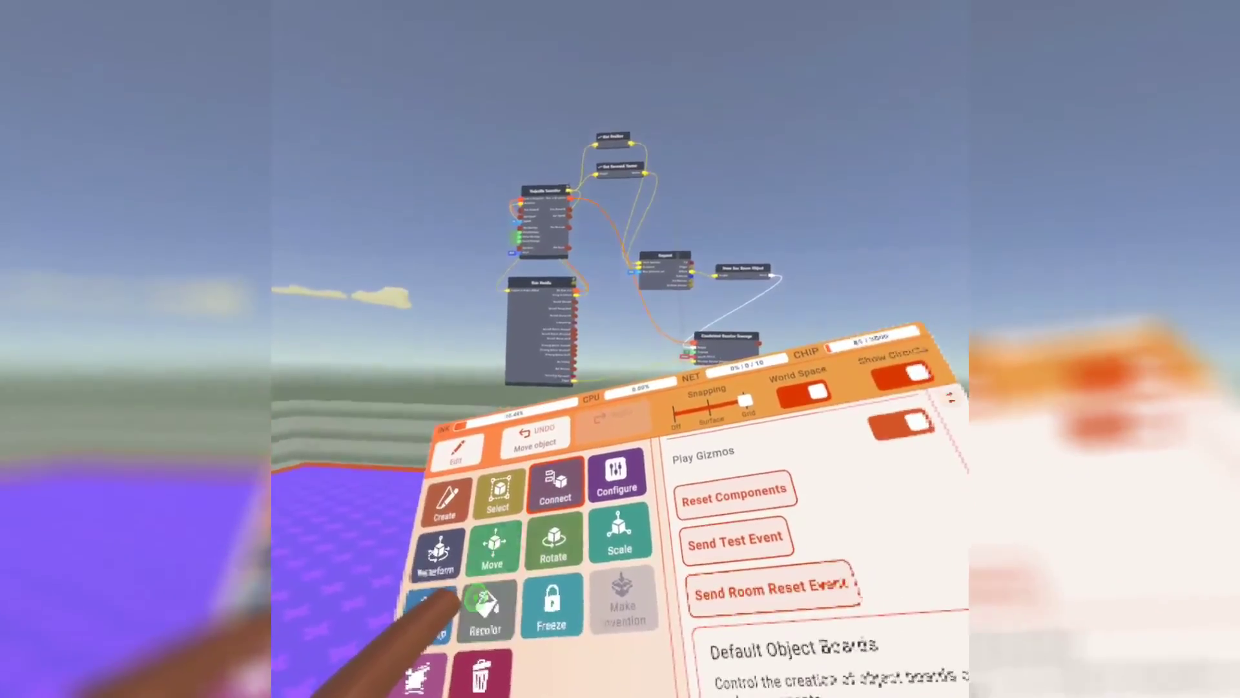
{"action": "left_click", "coordinate": [478, 603]}
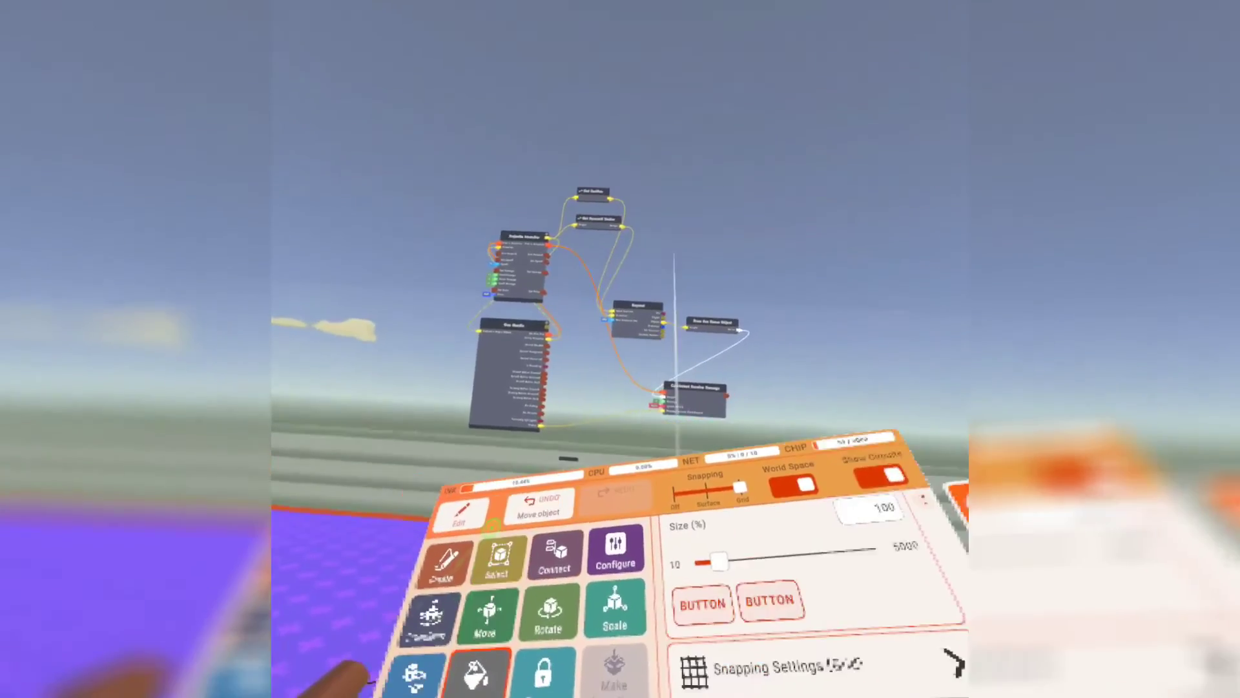
{"action": "key", "text": "Escape"}
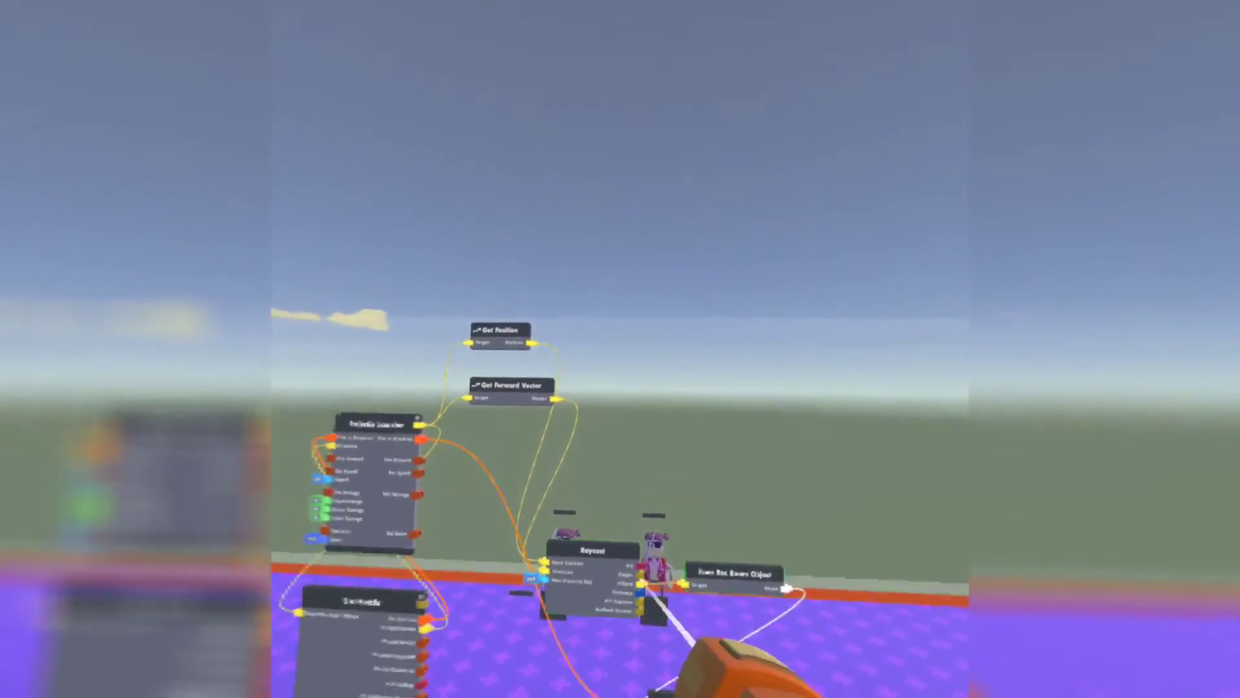
{"action": "key", "text": "q"}
{"action": "left_click", "coordinate": [573, 518]}
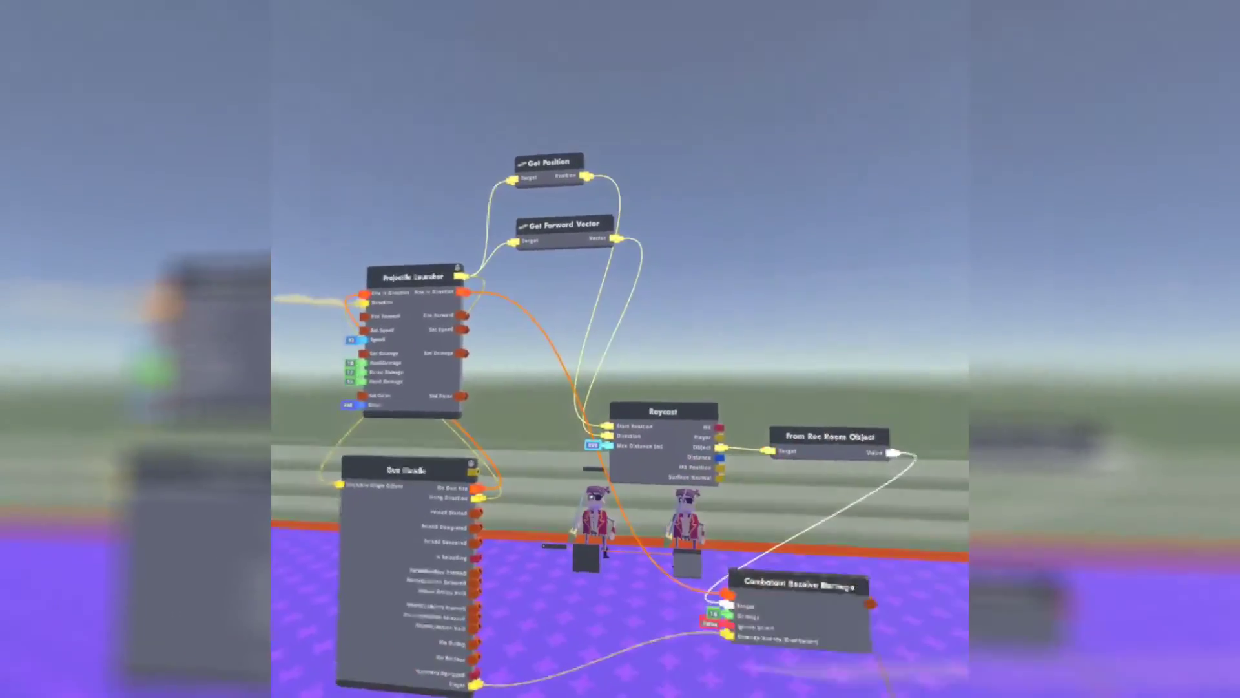